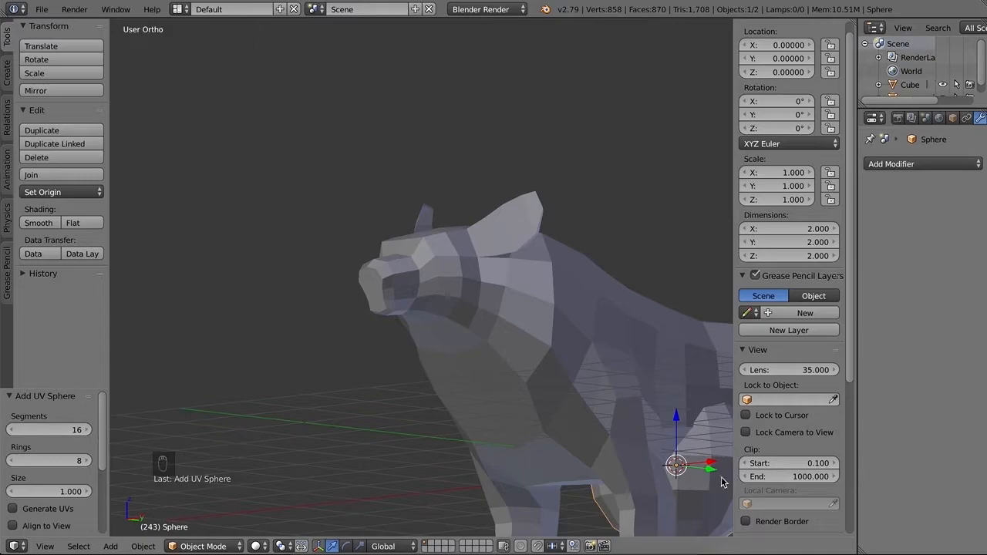
Move the new UV sphere to the wolf's snout at about Y -4.39, Z 1.85 and scale it to about 0.177.
{"action": "left_click_drag", "start_coordinate": [711, 472], "coordinate": [436, 455]}
{"action": "left_click_drag", "start_coordinate": [403, 387], "coordinate": [408, 225]}
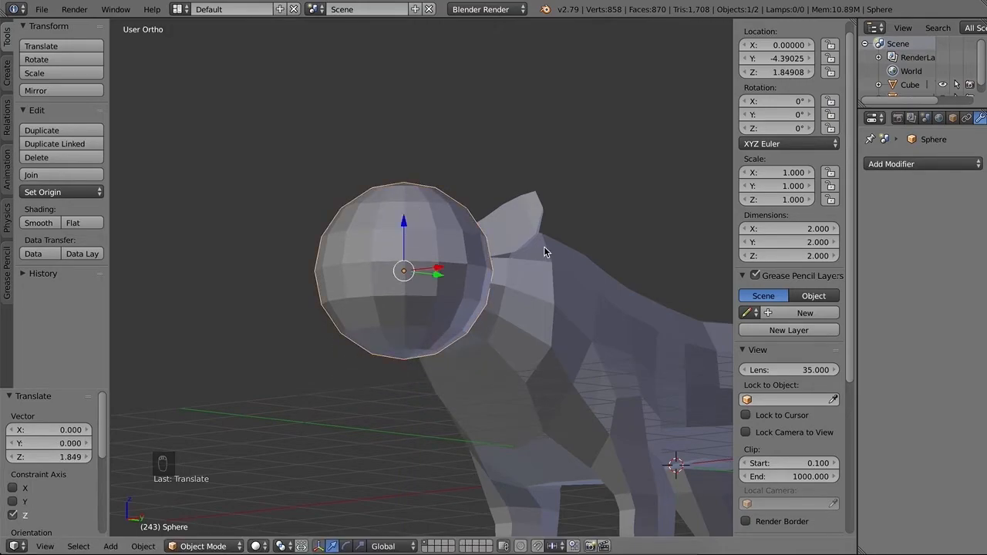
{"action": "key", "text": "s"}
{"action": "left_click", "coordinate": [436, 272]}
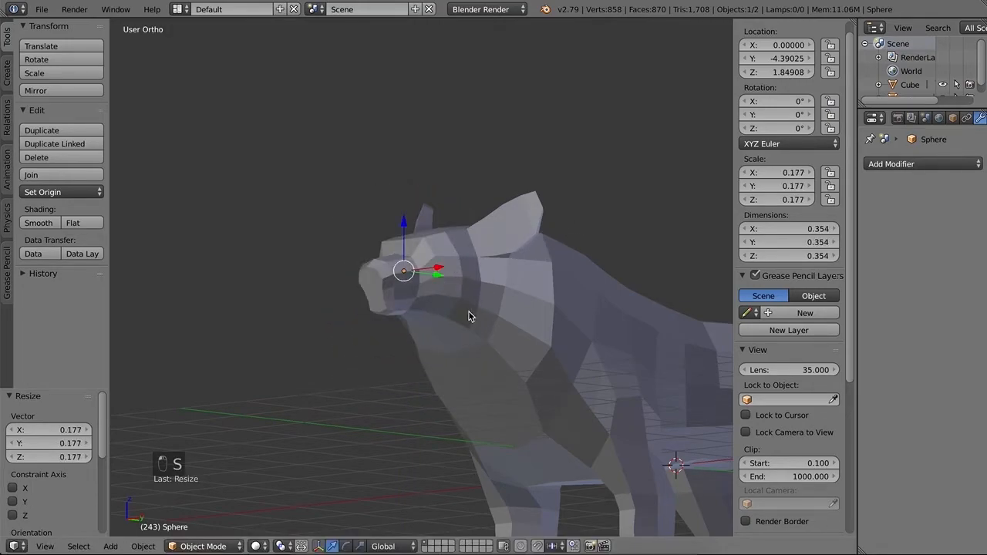
{"action": "right_click", "coordinate": [508, 368]}
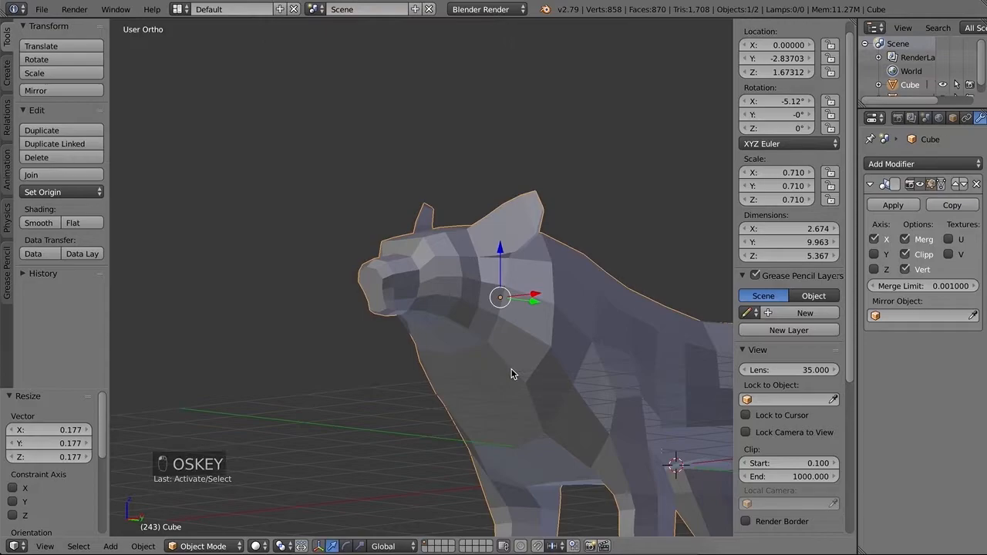
{"action": "key", "text": "super+z"}
{"action": "left_click_drag", "start_coordinate": [437, 281], "coordinate": [487, 300]}
{"action": "key", "text": "super+z"}
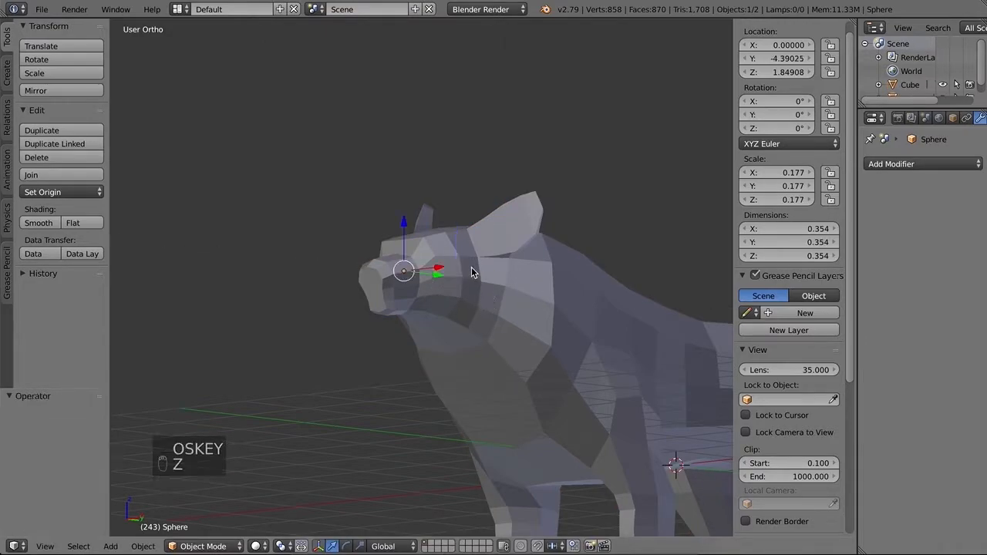
Move the sphere sideways to about X 0.34 and scale it down to about 0.108.
{"action": "mouse_move", "coordinate": [444, 272]}
{"action": "left_mouse_down"}
{"action": "mouse_move", "coordinate": [473, 265]}
{"action": "mouse_move", "coordinate": [462, 268]}
{"action": "left_mouse_up"}
{"action": "middle_click_drag", "start_coordinate": [501, 363], "coordinate": [487, 300]}
{"action": "scroll", "coordinate": [487, 299], "scroll_direction": "up", "scroll_amount": 10}
{"action": "middle_click_drag", "start_coordinate": [529, 385], "coordinate": [320, 425], "text": "shift"}
{"action": "scroll", "coordinate": [410, 380], "scroll_direction": "down", "scroll_amount": 4}
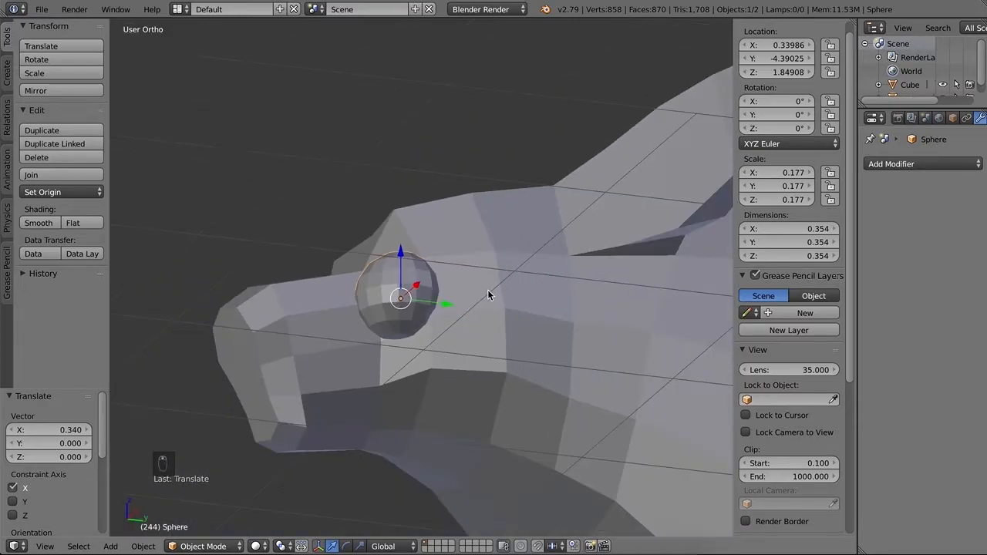
{"action": "key", "text": "s"}
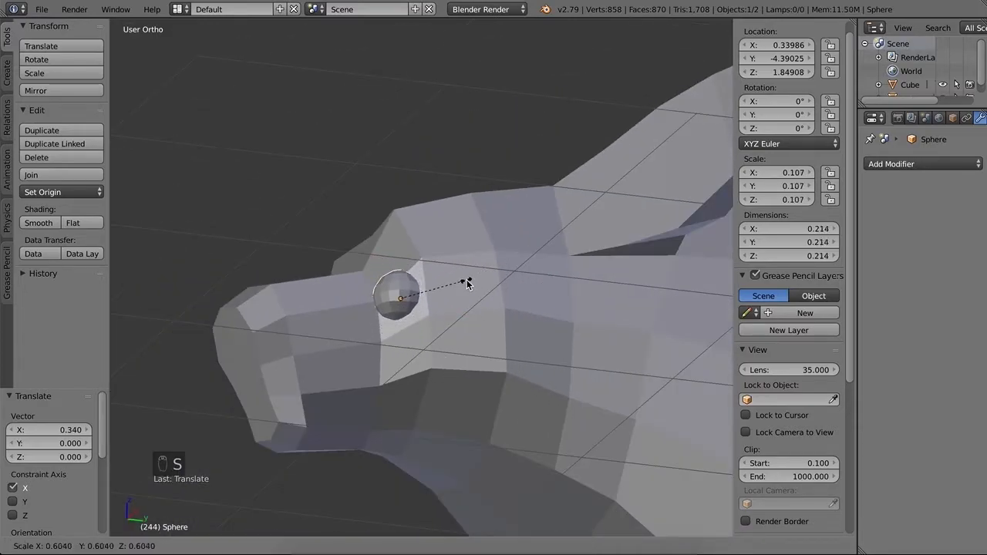
{"action": "left_click", "coordinate": [443, 268]}
Fit the sphere into the eye area of the head at about X 0.286, Y -4.375, Z 1.991.
{"action": "left_click_drag", "start_coordinate": [403, 255], "coordinate": [402, 213]}
{"action": "middle_click_drag", "start_coordinate": [467, 348], "coordinate": [526, 367]}
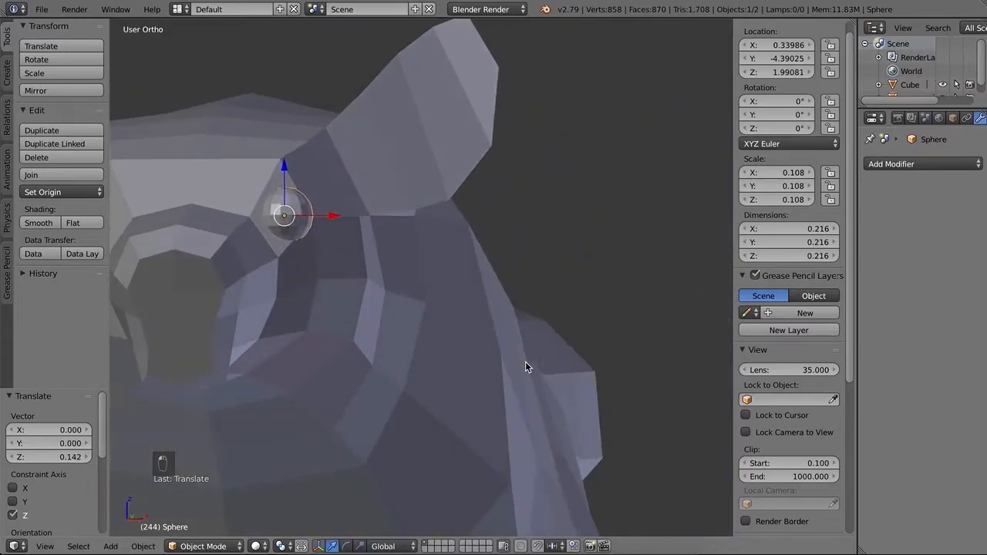
{"action": "key", "text": "KP_1"}
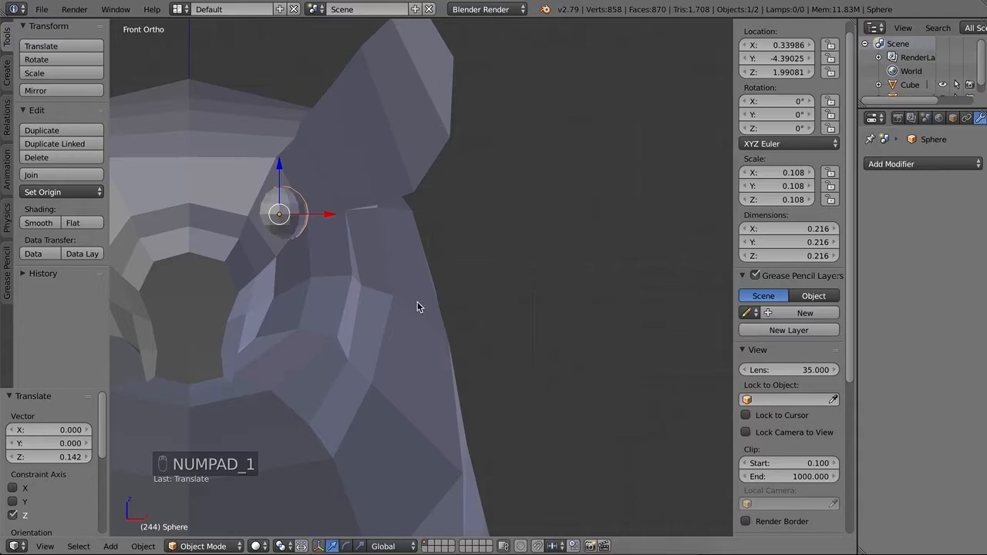
{"action": "left_click_drag", "start_coordinate": [327, 216], "coordinate": [317, 217]}
{"action": "middle_click_drag", "start_coordinate": [338, 262], "coordinate": [369, 244]}
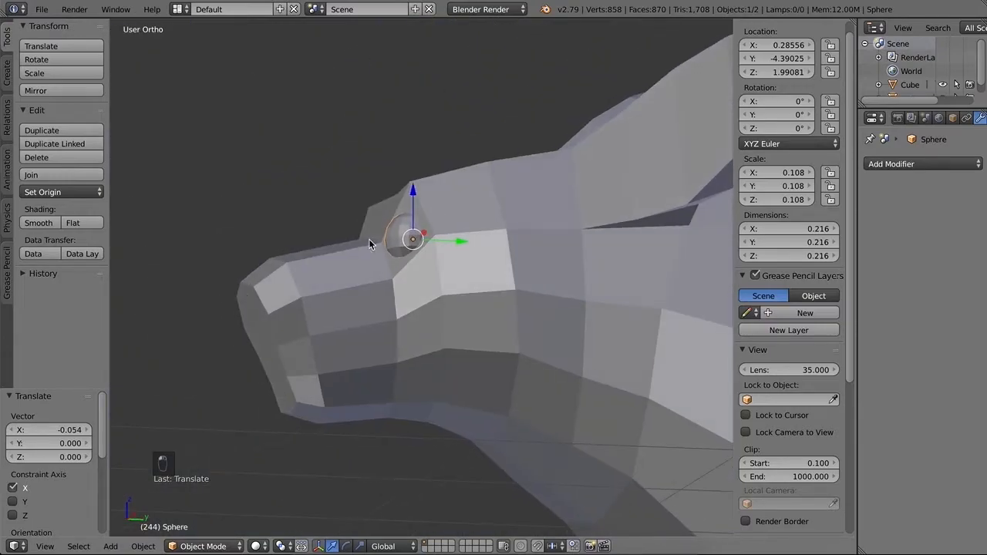
{"action": "left_click_drag", "start_coordinate": [462, 242], "coordinate": [468, 239]}
{"action": "middle_click_drag", "start_coordinate": [473, 320], "coordinate": [396, 326]}
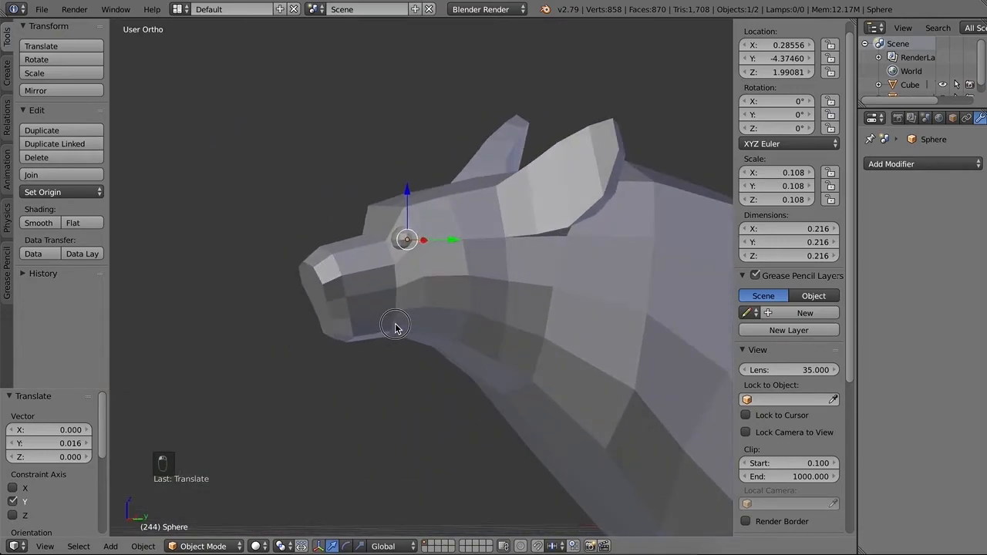
{"action": "scroll", "coordinate": [412, 272], "scroll_direction": "up", "scroll_amount": 3}
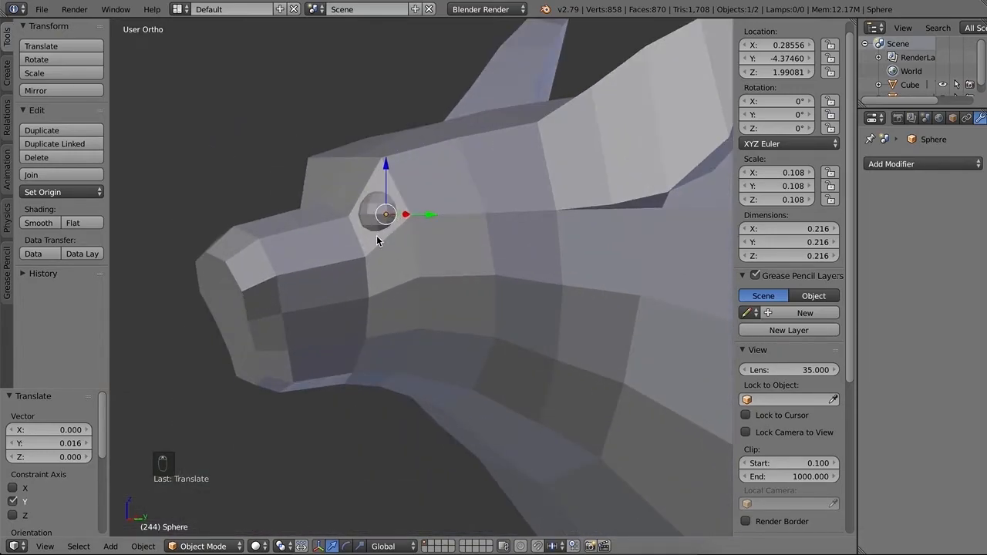
Inset the diamond-shaped face around the eye on the wolf's body mesh by about 0.065.
{"action": "key", "text": "Tab"}
{"action": "key", "text": "Tab"}
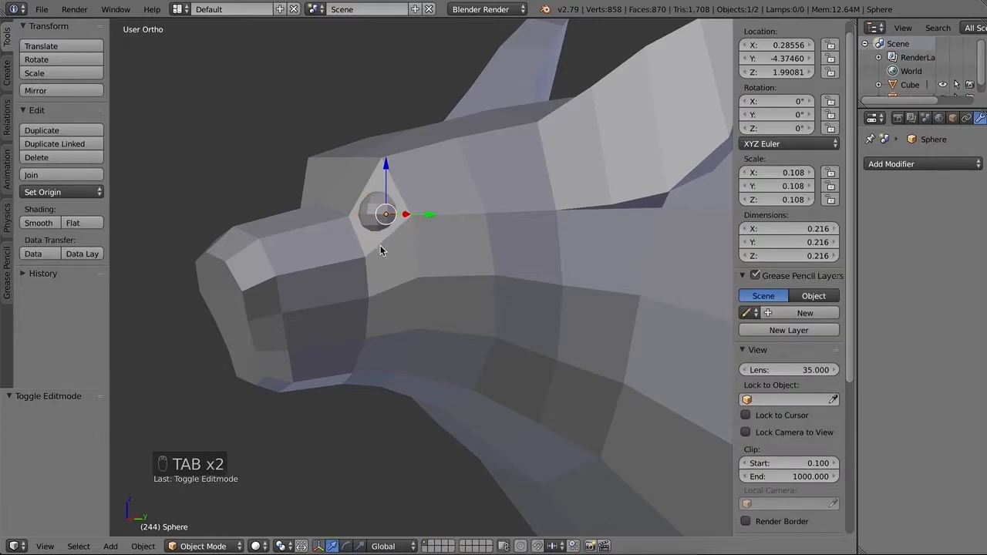
{"action": "right_click", "coordinate": [463, 259]}
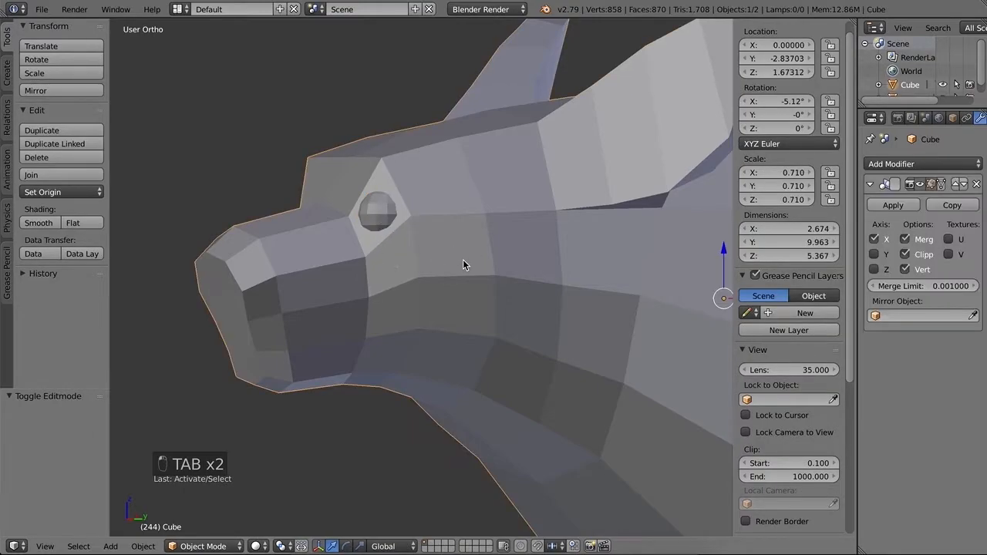
{"action": "key", "text": "Tab"}
{"action": "right_click", "coordinate": [374, 238]}
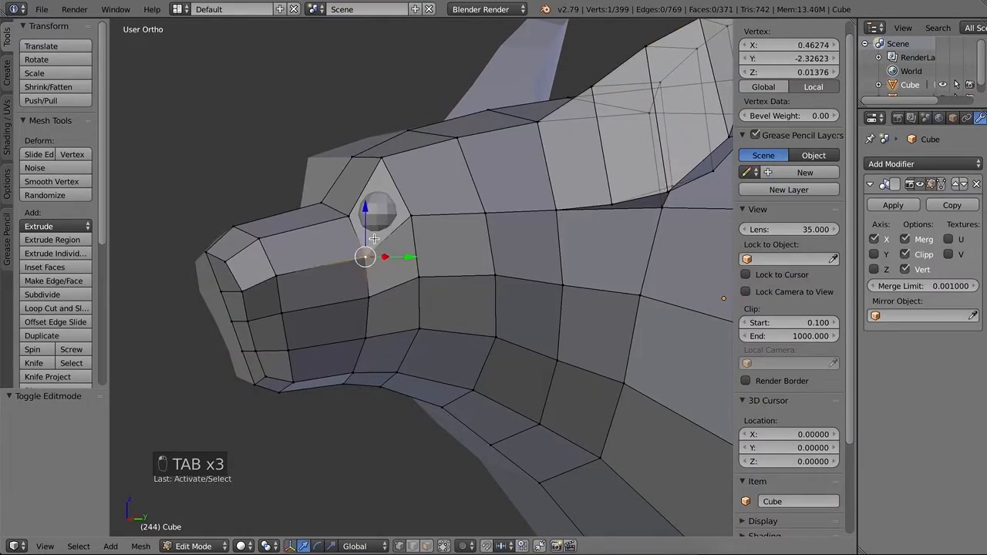
{"action": "key", "text": "ctrl+Tab"}
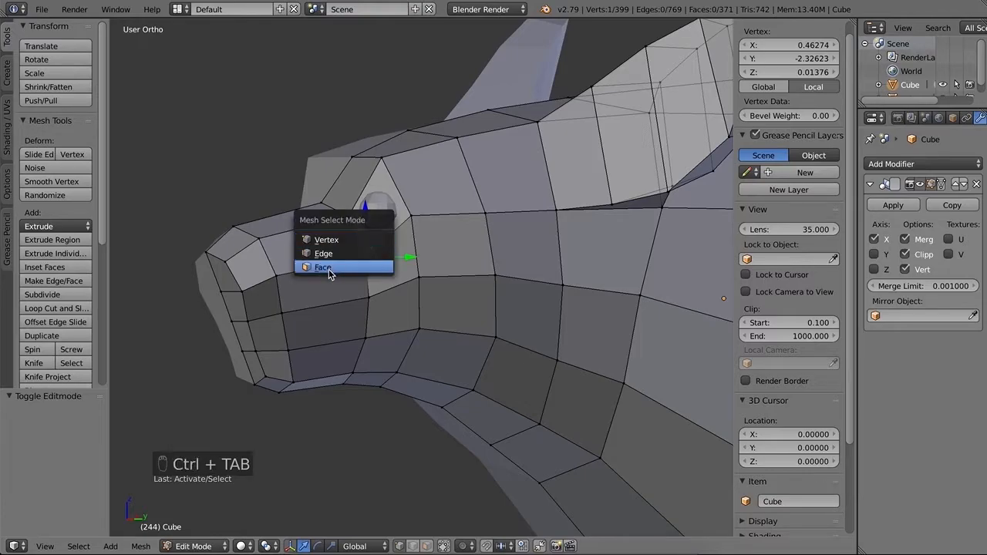
{"action": "left_click", "coordinate": [329, 269]}
{"action": "right_click", "coordinate": [384, 243]}
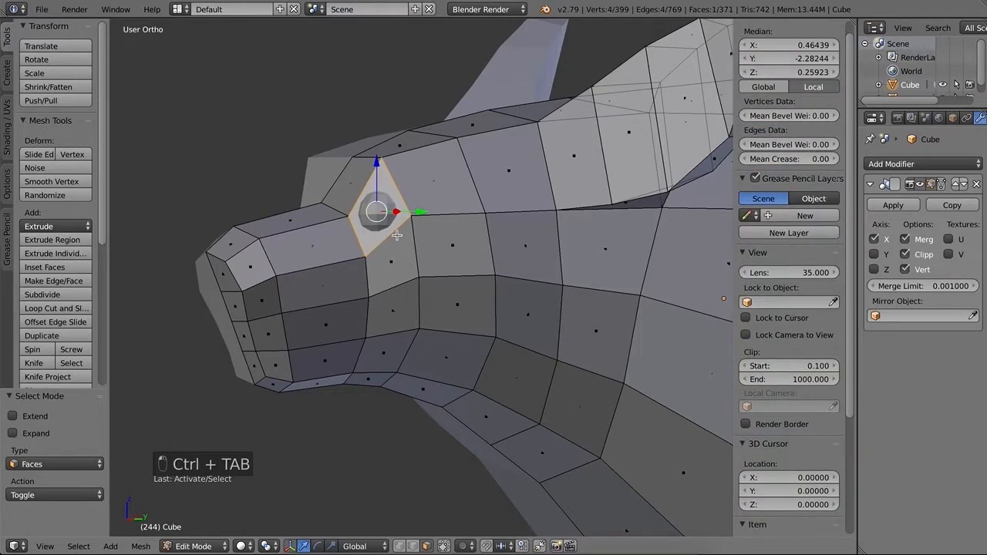
{"action": "key", "text": "i"}
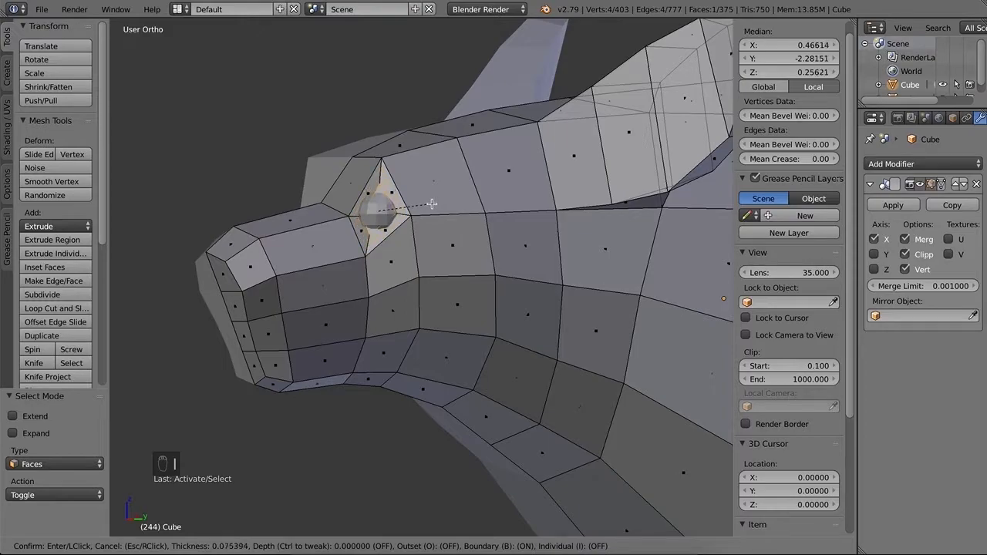
{"action": "left_click", "coordinate": [434, 203]}
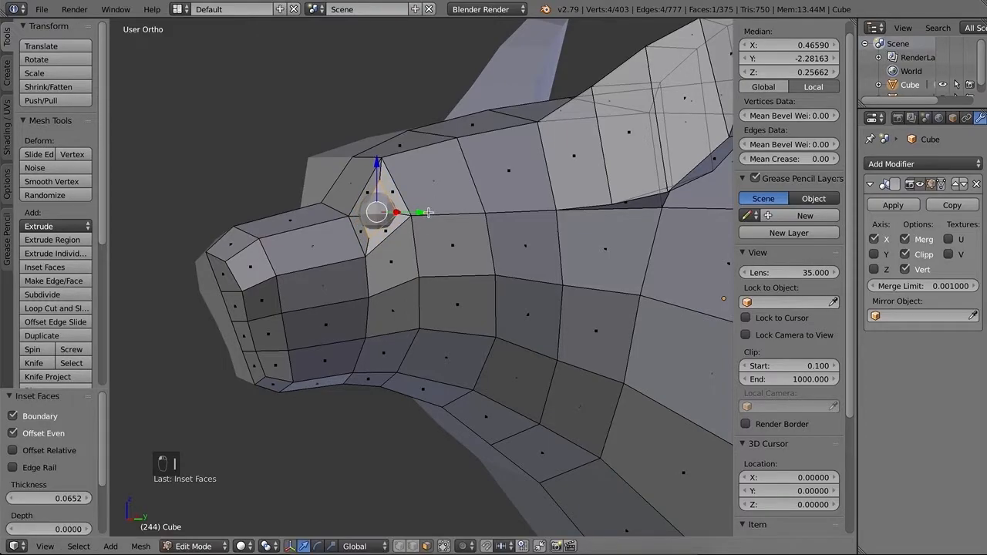
Switch to vertex selection and pull the snout-side and upper vertices of the inset face in against the eyeball.
{"action": "scroll", "coordinate": [372, 292], "scroll_direction": "up", "scroll_amount": 3}
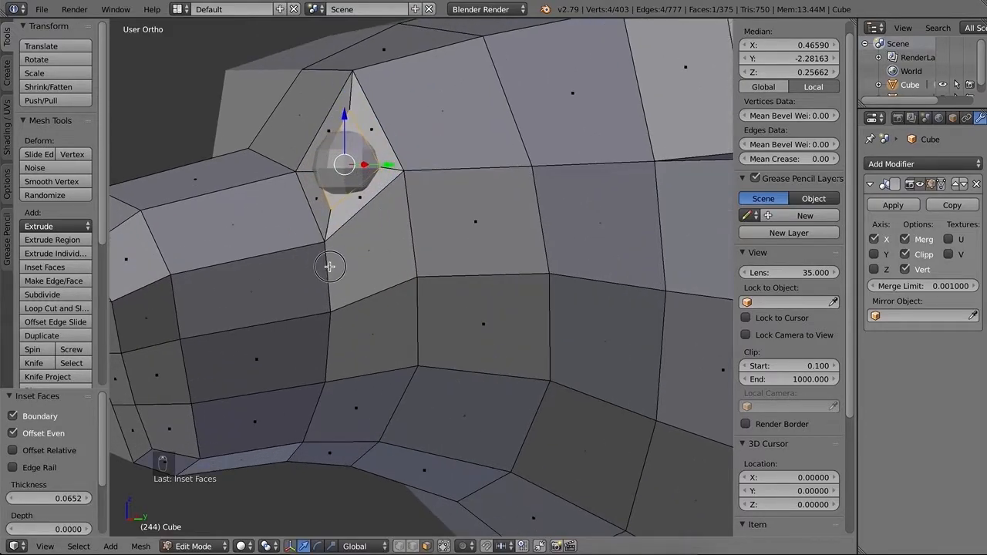
{"action": "middle_click_drag", "start_coordinate": [330, 266], "coordinate": [321, 267]}
{"action": "middle_click_drag", "start_coordinate": [383, 236], "coordinate": [532, 317]}
{"action": "scroll", "coordinate": [333, 187], "scroll_direction": "up", "scroll_amount": 2}
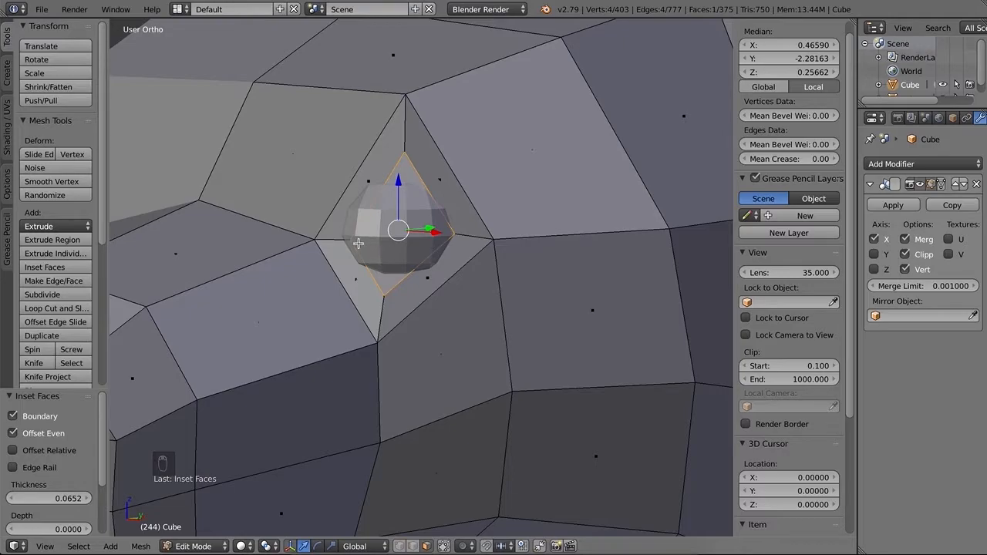
{"action": "key", "text": "ctrl+Tab"}
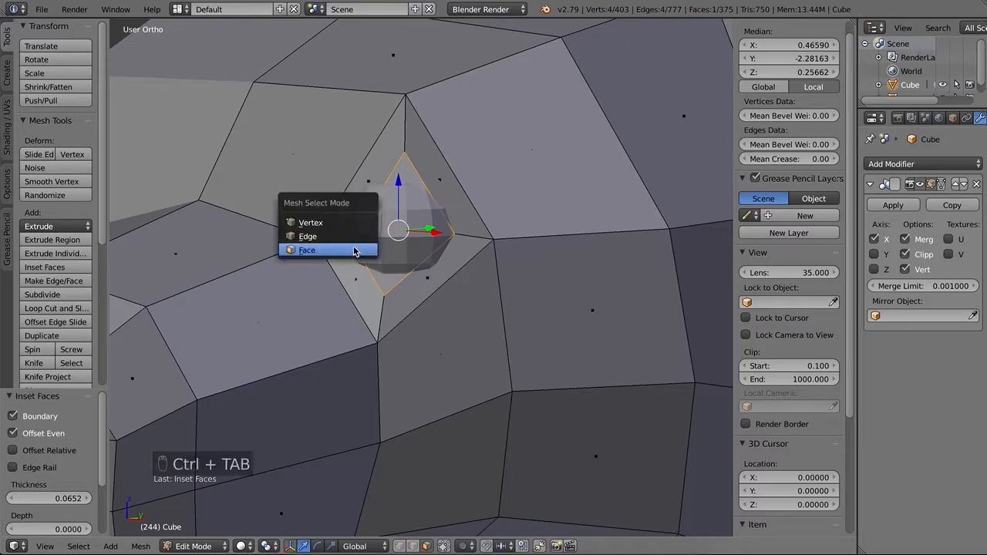
{"action": "left_click", "coordinate": [323, 233]}
{"action": "key", "text": "ctrl+Tab"}
{"action": "left_click", "coordinate": [336, 215]}
{"action": "left_click", "coordinate": [348, 239]}
{"action": "left_click_drag", "start_coordinate": [348, 239], "coordinate": [342, 237]}
{"action": "left_click", "coordinate": [401, 153]}
{"action": "left_click_drag", "start_coordinate": [402, 153], "coordinate": [401, 180]}
Adjust the rear and lower vertices of the inset face to fit around the eyeball, and leave Edit Mode.
{"action": "left_click", "coordinate": [455, 235]}
{"action": "left_click_drag", "start_coordinate": [455, 235], "coordinate": [455, 232]}
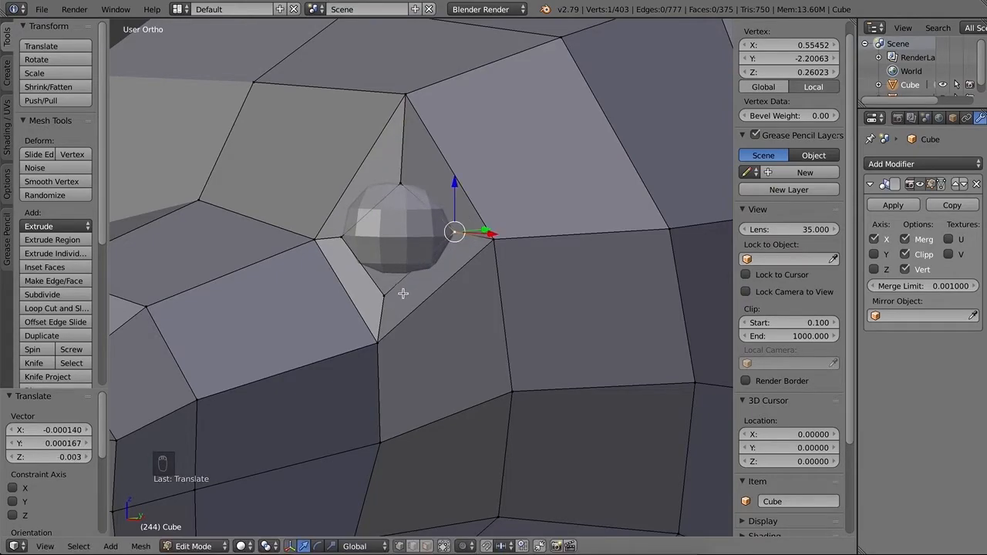
{"action": "left_click", "coordinate": [386, 295]}
{"action": "left_click_drag", "start_coordinate": [392, 286], "coordinate": [403, 273]}
{"action": "middle_click_drag", "start_coordinate": [478, 328], "coordinate": [548, 367]}
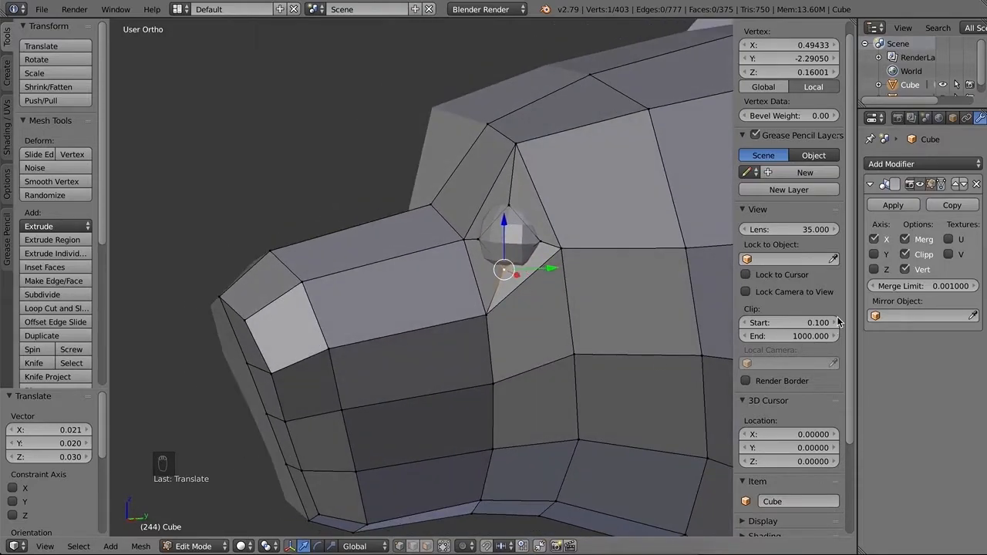
{"action": "key", "text": "Tab"}
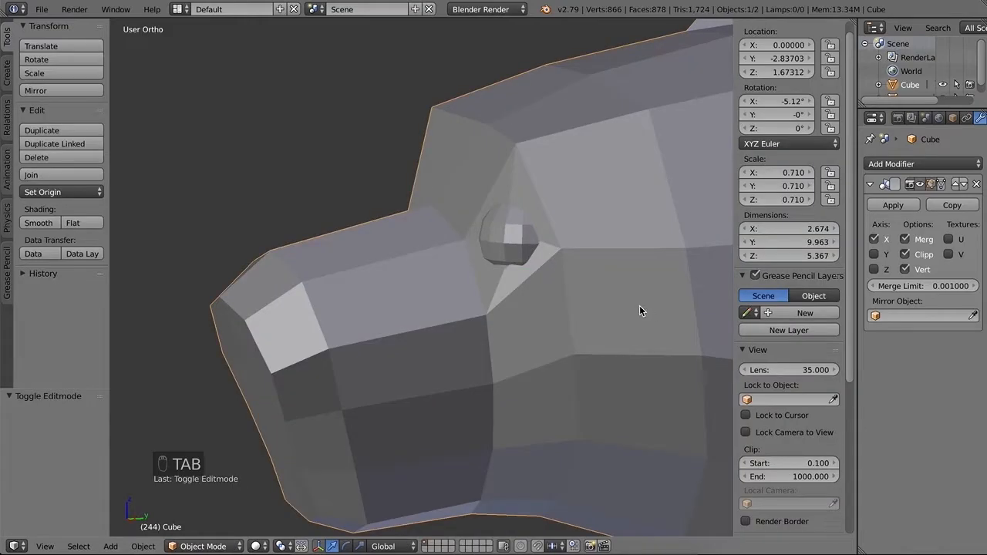
Select the eye sphere and set the pivot point to 3D Cursor.
{"action": "scroll", "coordinate": [602, 311], "scroll_direction": "down", "scroll_amount": 4}
{"action": "middle_click_drag", "start_coordinate": [558, 335], "coordinate": [532, 339]}
{"action": "mouse_move", "coordinate": [392, 253]}
{"action": "middle_mouse_down"}
{"action": "mouse_move", "coordinate": [489, 254]}
{"action": "mouse_move", "coordinate": [412, 271]}
{"action": "mouse_move", "coordinate": [402, 255]}
{"action": "middle_mouse_up"}
{"action": "scroll", "coordinate": [357, 194], "scroll_direction": "up", "scroll_amount": 4}
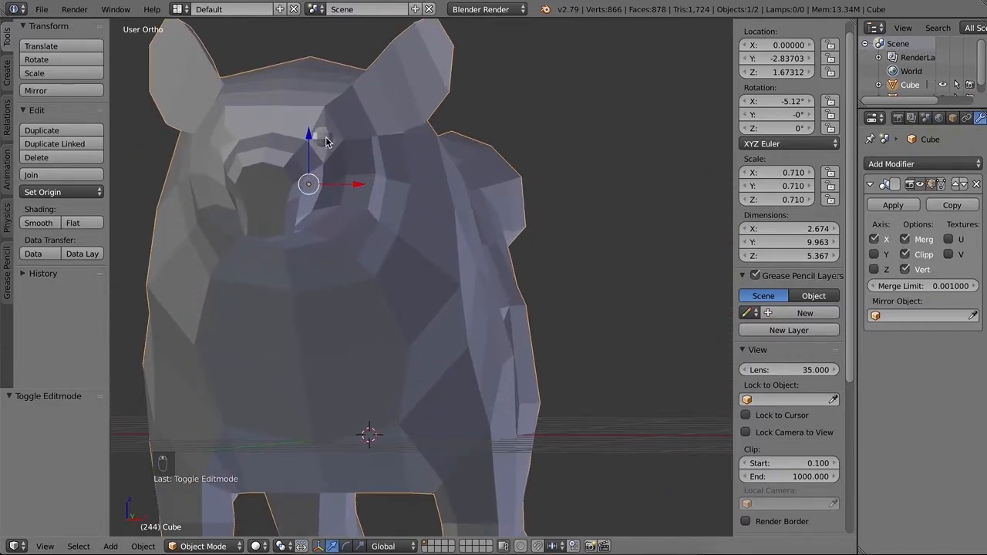
{"action": "right_click", "coordinate": [324, 138]}
{"action": "scroll", "coordinate": [419, 286], "scroll_direction": "down", "scroll_amount": 7}
{"action": "middle_click_drag", "start_coordinate": [457, 344], "coordinate": [473, 309]}
{"action": "scroll", "coordinate": [451, 338], "scroll_direction": "up", "scroll_amount": 3}
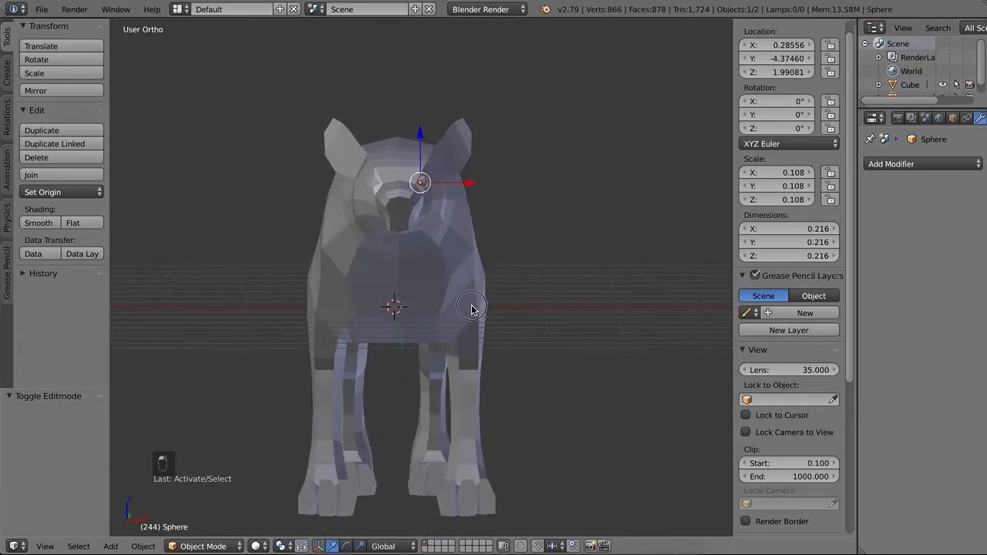
{"action": "left_click", "coordinate": [279, 547]}
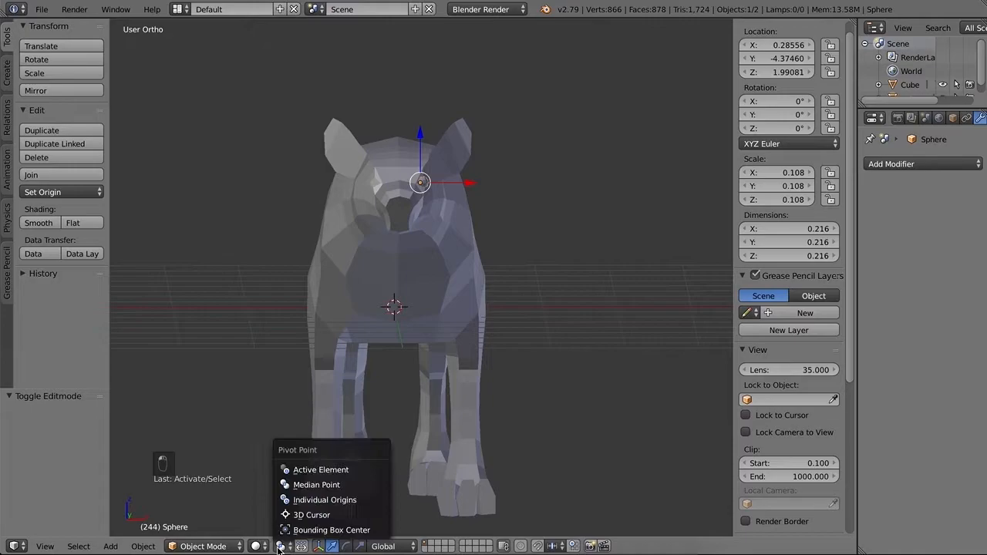
{"action": "left_click", "coordinate": [309, 516]}
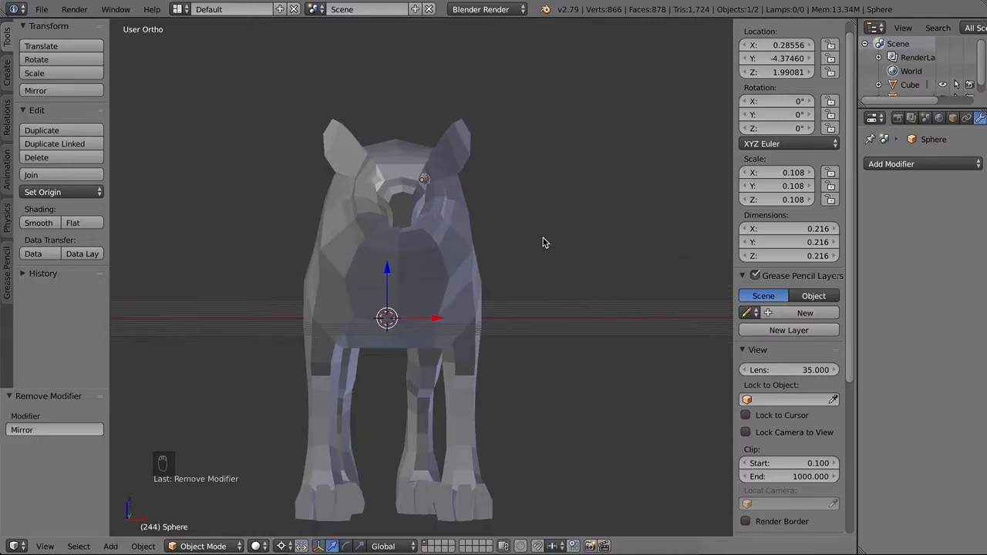
Duplicate the eye in place with the copy's X location set to -0.28556, and set the pivot point to Median Point.
{"action": "key", "text": "shift+d"}
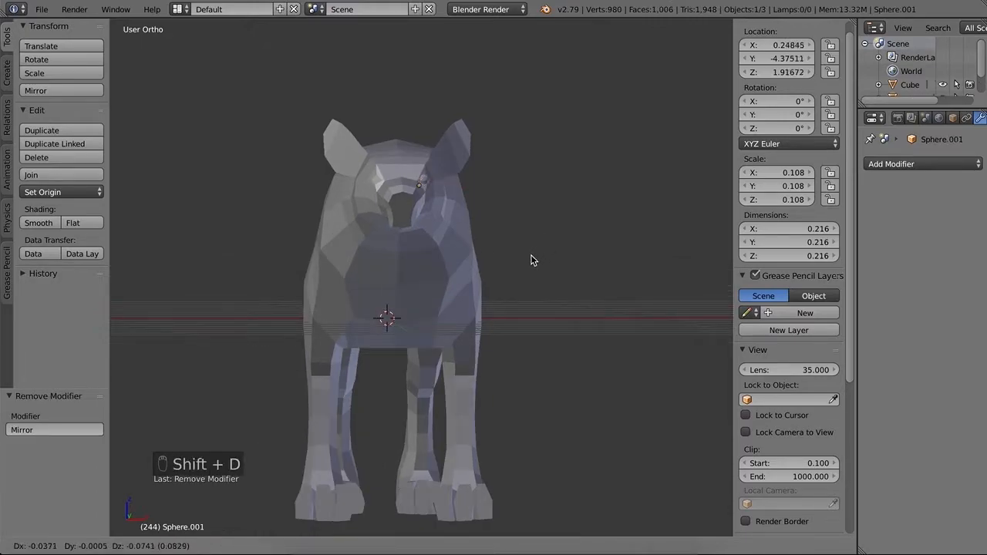
{"action": "right_click", "coordinate": [616, 237]}
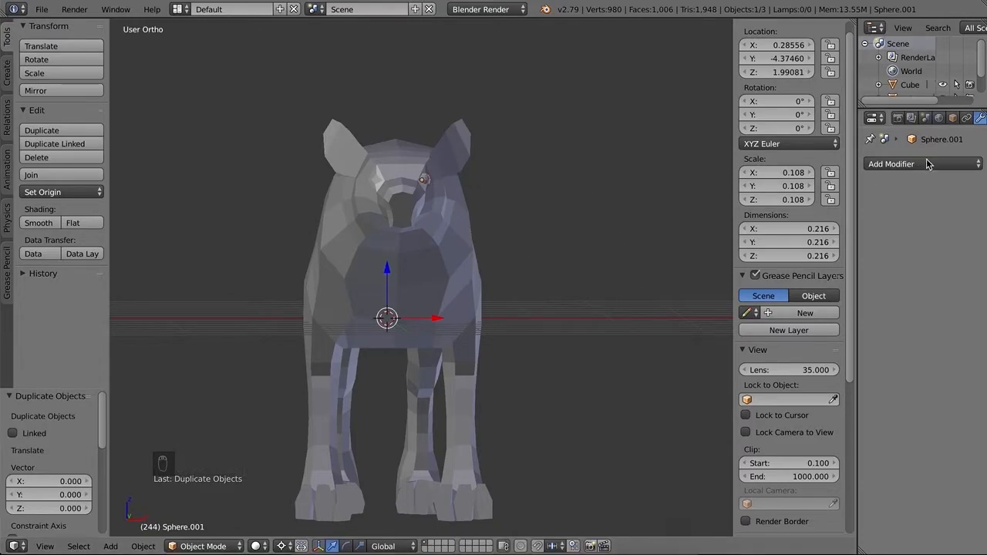
{"action": "left_click", "coordinate": [952, 118]}
{"action": "left_click", "coordinate": [877, 222]}
{"action": "key", "text": "Return"}
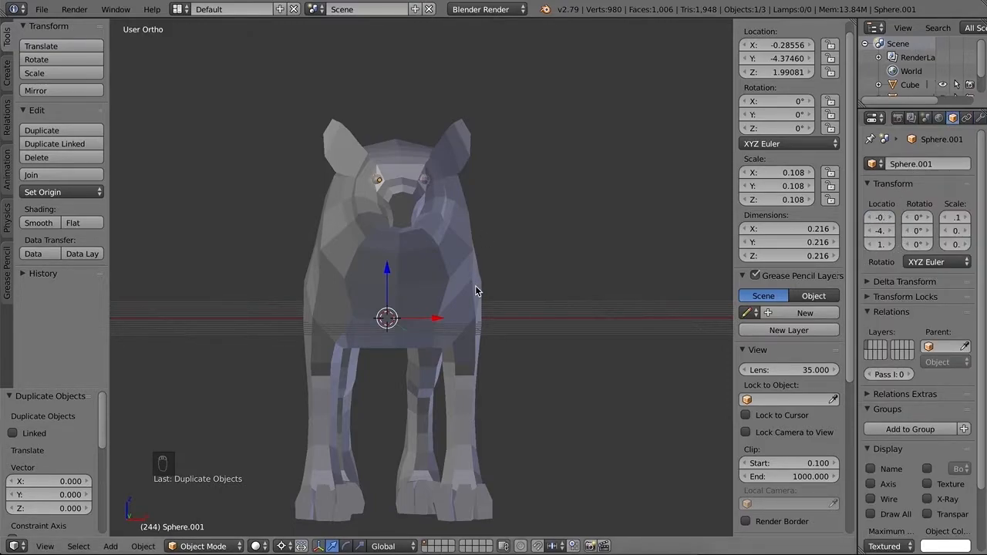
{"action": "left_click", "coordinate": [282, 546]}
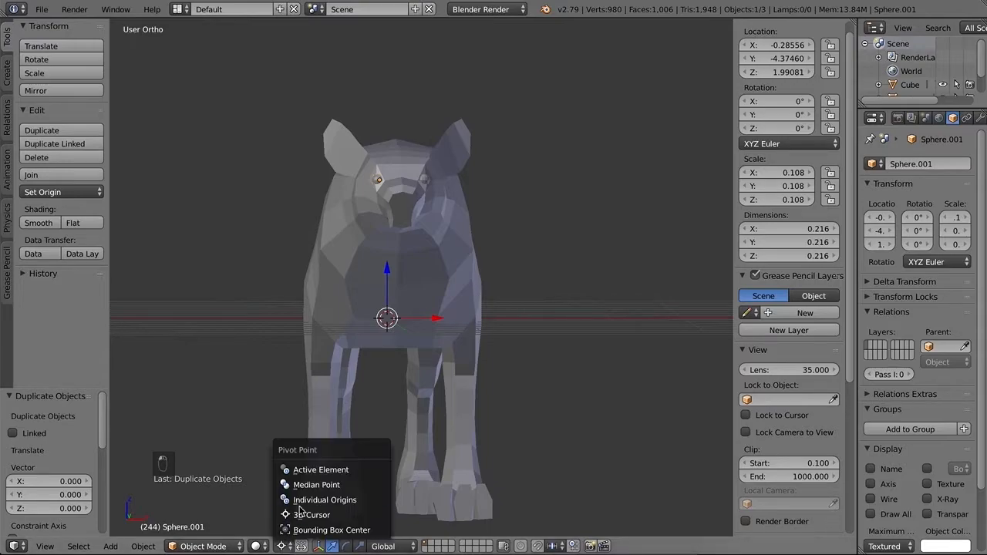
{"action": "left_click", "coordinate": [310, 483]}
Open the wolf's body mesh in Edit Mode at the front paw, limit selection to visible geometry, and switch to face selection.
{"action": "middle_click_drag", "start_coordinate": [513, 312], "coordinate": [423, 300]}
{"action": "key", "text": "KP_3"}
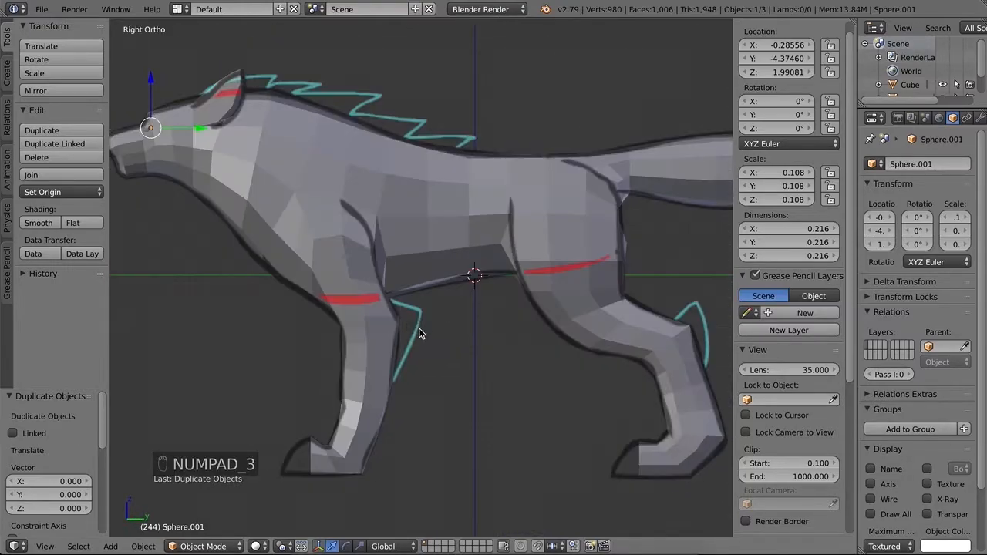
{"action": "middle_click_drag", "start_coordinate": [384, 361], "coordinate": [428, 250], "text": "shift"}
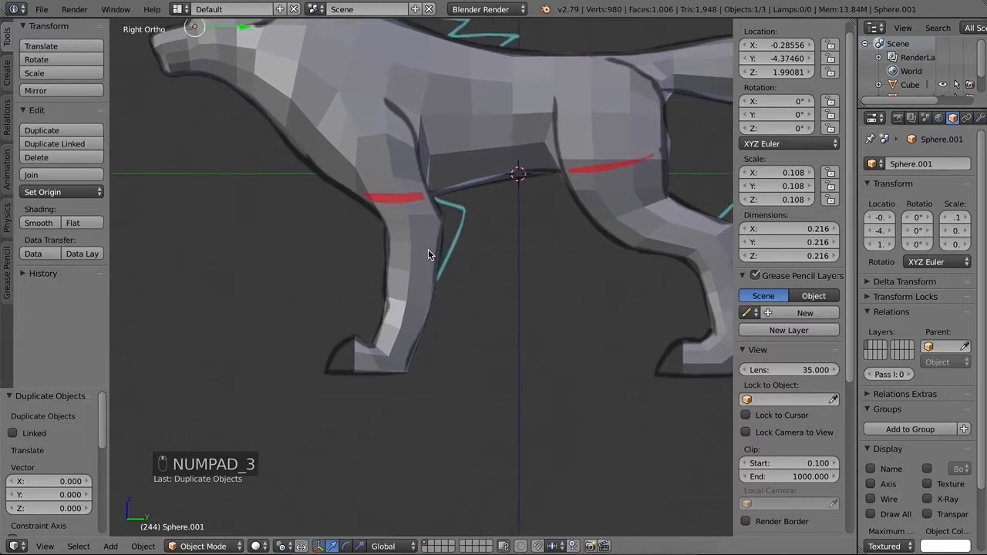
{"action": "scroll", "coordinate": [363, 374], "scroll_direction": "up", "scroll_amount": 4}
{"action": "middle_click_drag", "start_coordinate": [344, 335], "coordinate": [369, 168], "text": "shift"}
{"action": "middle_click_drag", "start_coordinate": [367, 298], "coordinate": [439, 293]}
{"action": "right_click", "coordinate": [439, 291]}
{"action": "key", "text": "Tab"}
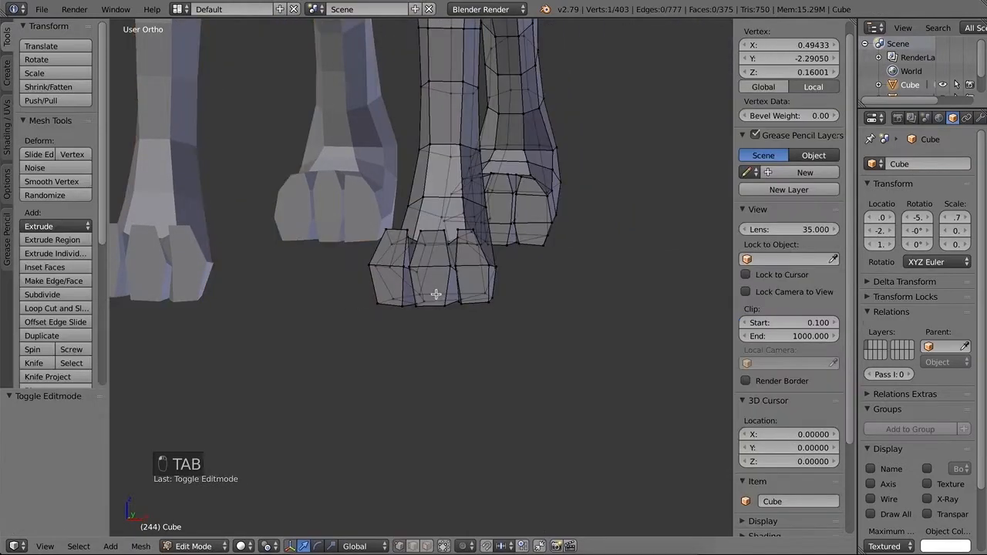
{"action": "key", "text": "shift+z"}
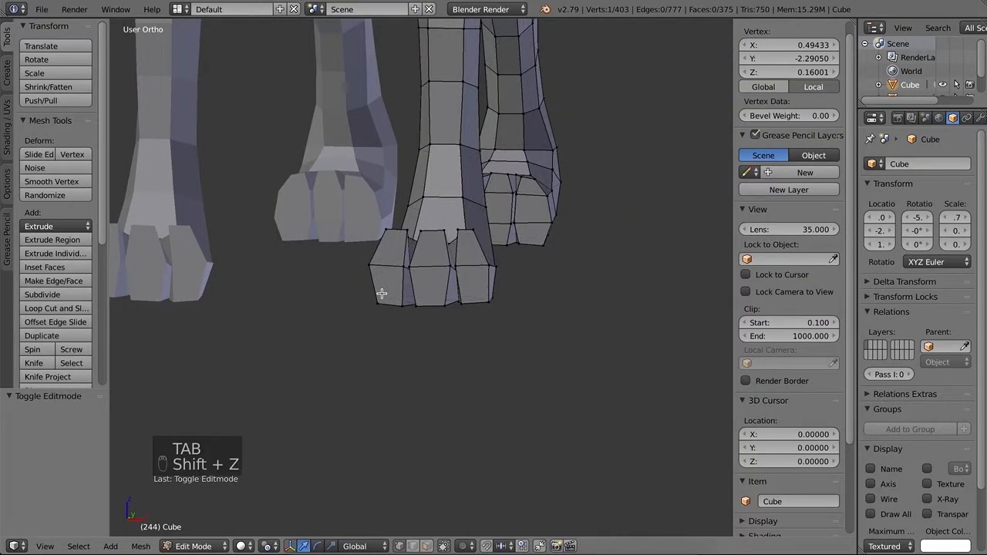
{"action": "key", "text": "ctrl+Tab"}
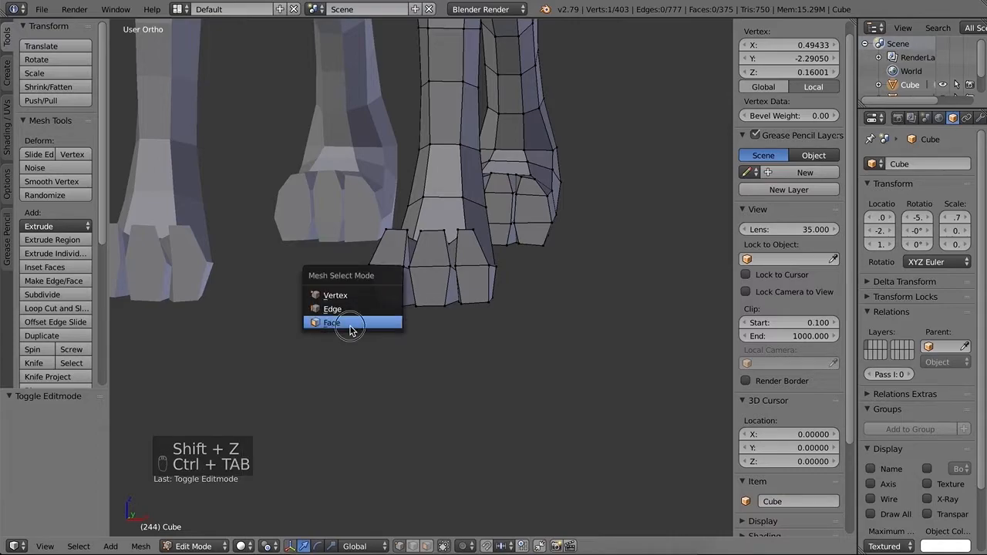
{"action": "left_click", "coordinate": [339, 321]}
Select the upper and lower front faces of the front paw's three toes and inset them by about 0.0379.
{"action": "right_click", "coordinate": [389, 282]}
{"action": "right_click", "coordinate": [388, 282], "text": "shift"}
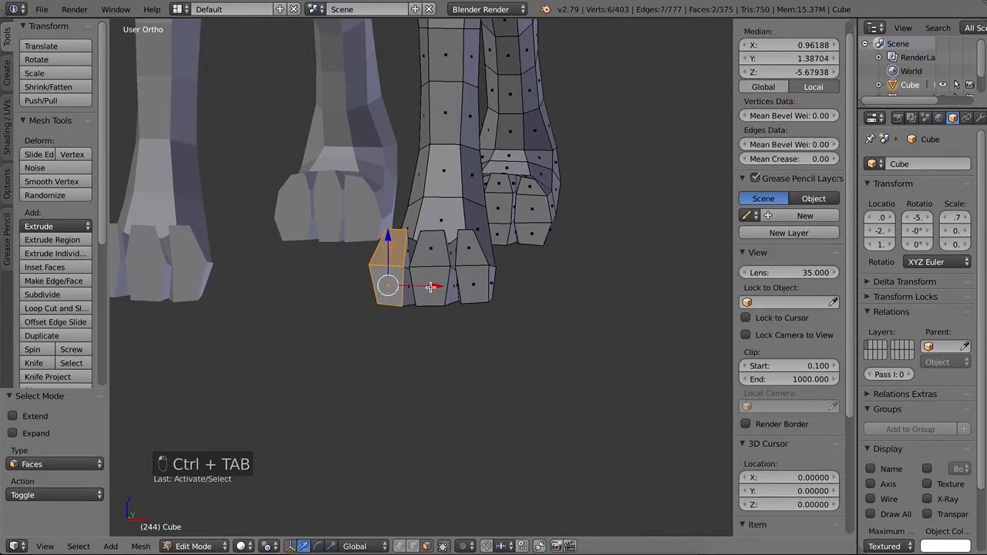
{"action": "right_click", "coordinate": [429, 249], "text": "shift"}
{"action": "right_click", "coordinate": [476, 290], "text": "shift"}
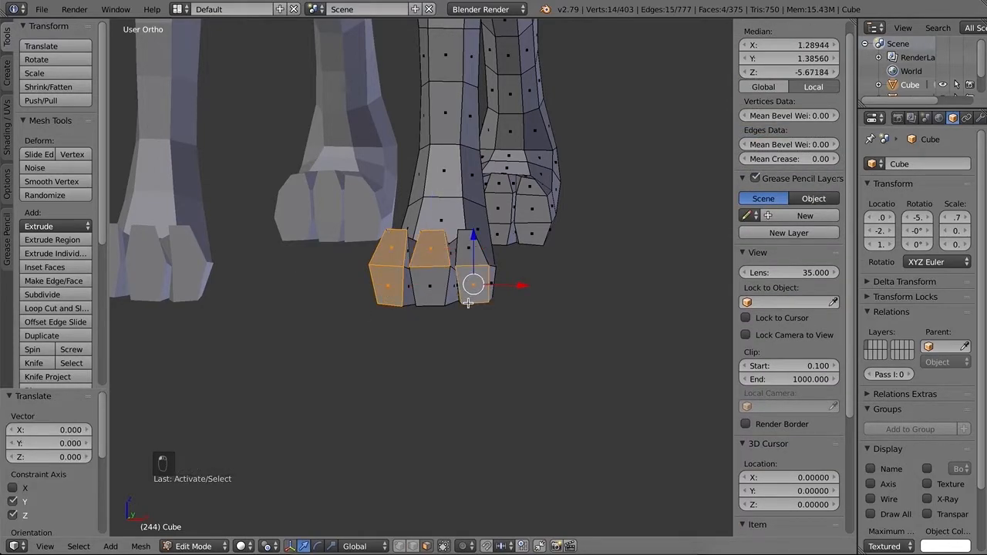
{"action": "right_click", "coordinate": [463, 253], "text": "shift"}
{"action": "right_click", "coordinate": [434, 294], "text": "shift"}
{"action": "key", "text": "i"}
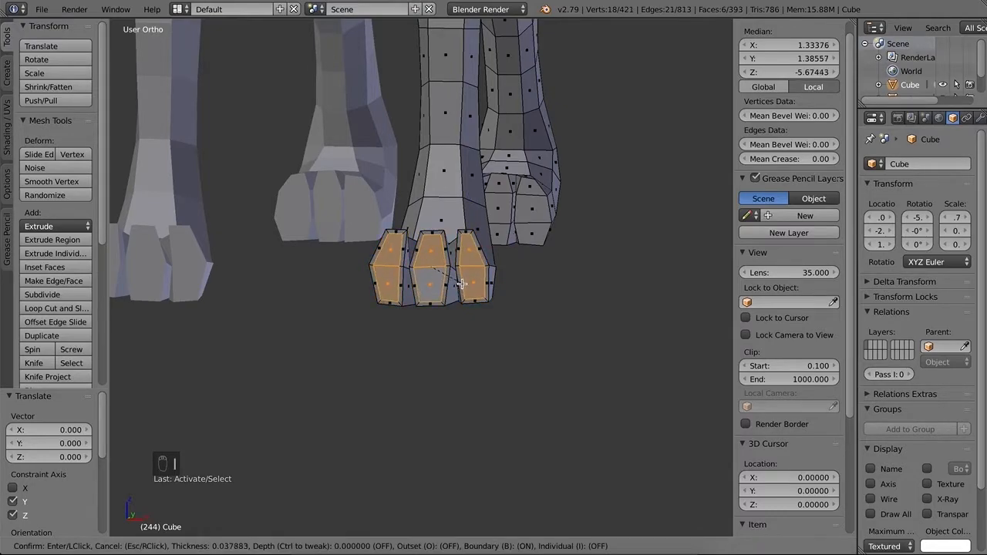
{"action": "left_click", "coordinate": [461, 284]}
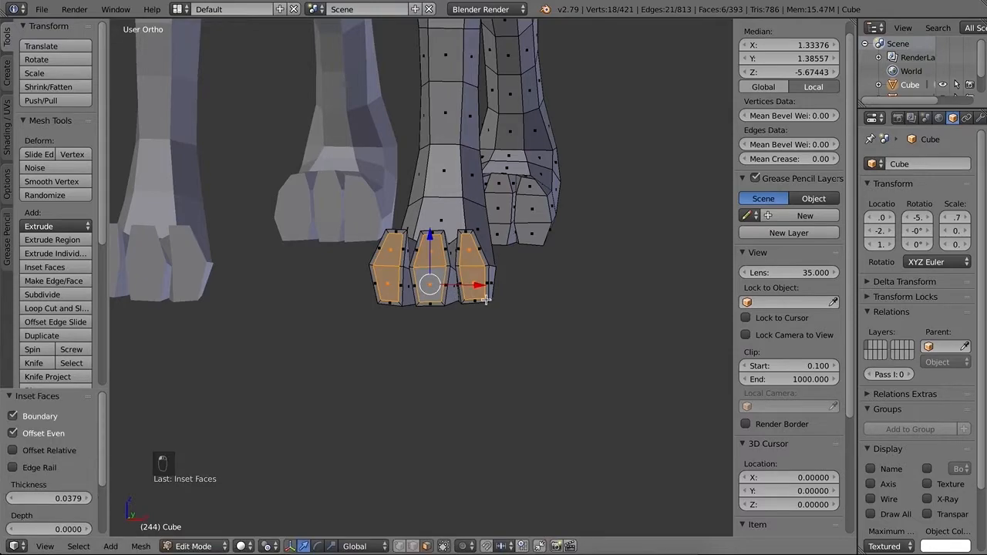
Shift the inset toe faces about -0.022 along Y and extrude them forward about 0.335 to match the reference.
{"action": "middle_click_drag", "start_coordinate": [483, 320], "coordinate": [398, 317]}
{"action": "key", "text": "KP_3"}
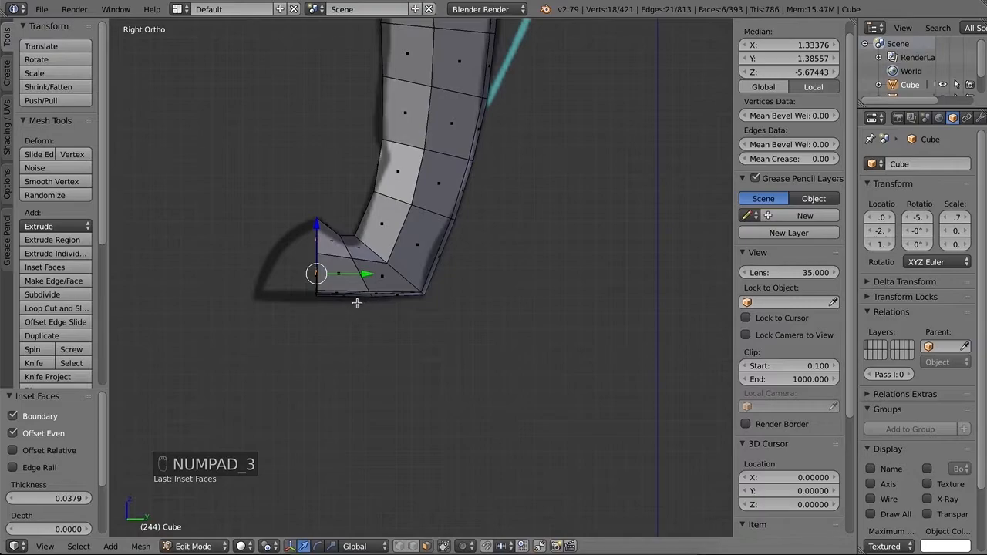
{"action": "left_click_drag", "start_coordinate": [365, 278], "coordinate": [359, 274]}
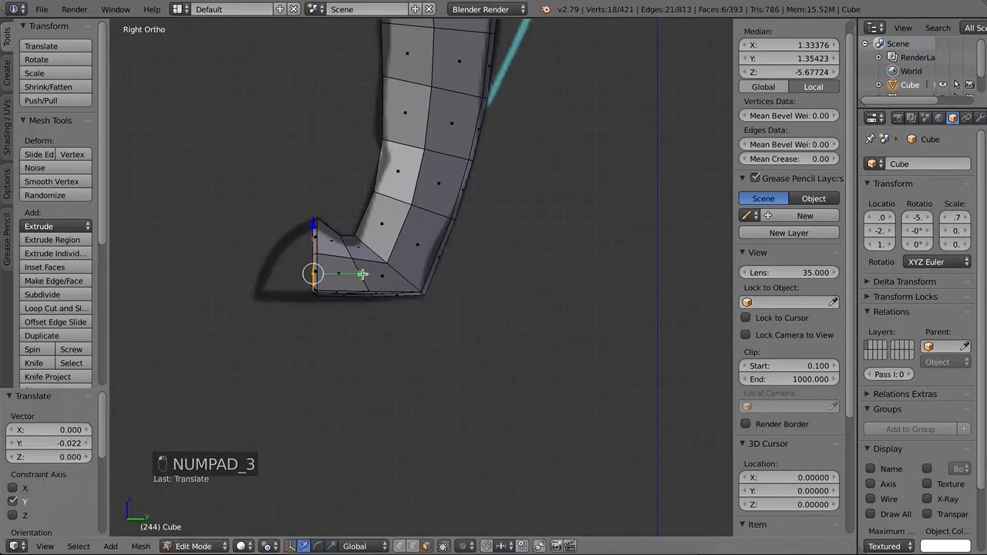
{"action": "key", "text": "e"}
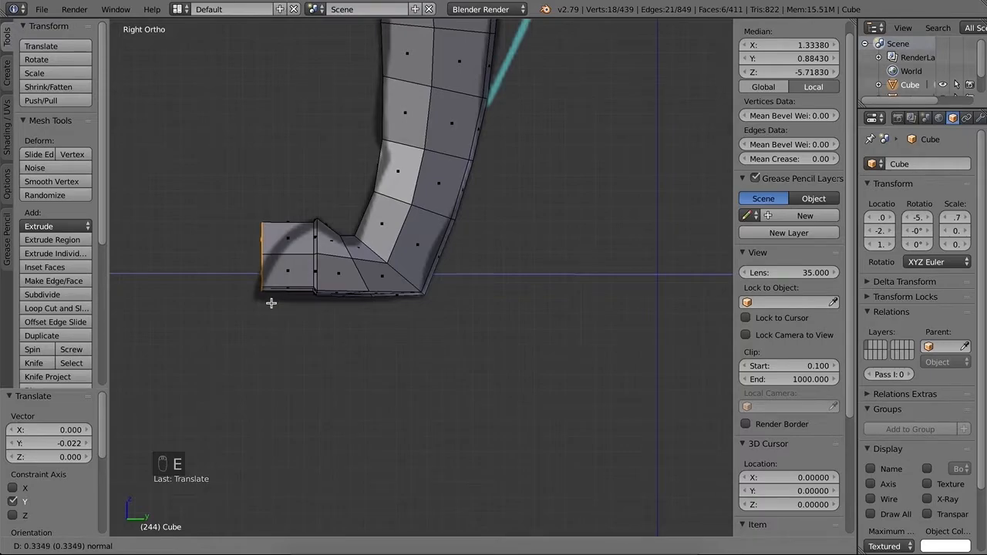
{"action": "left_click", "coordinate": [272, 303]}
Try to scale down the extruded end faces of all three toes together.
{"action": "key", "text": "s"}
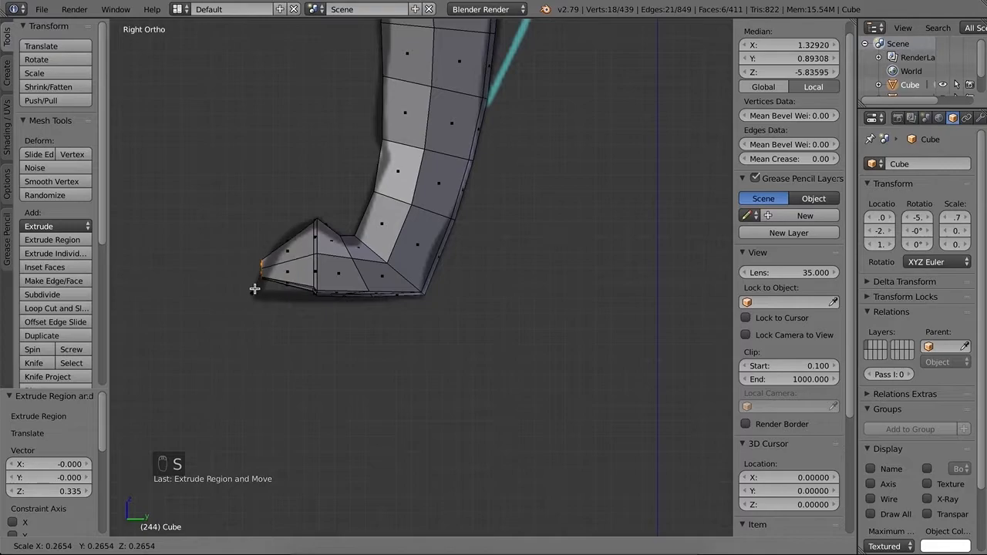
{"action": "left_click", "coordinate": [312, 318]}
{"action": "middle_click_drag", "start_coordinate": [436, 366], "coordinate": [465, 263]}
{"action": "key", "text": "super+z"}
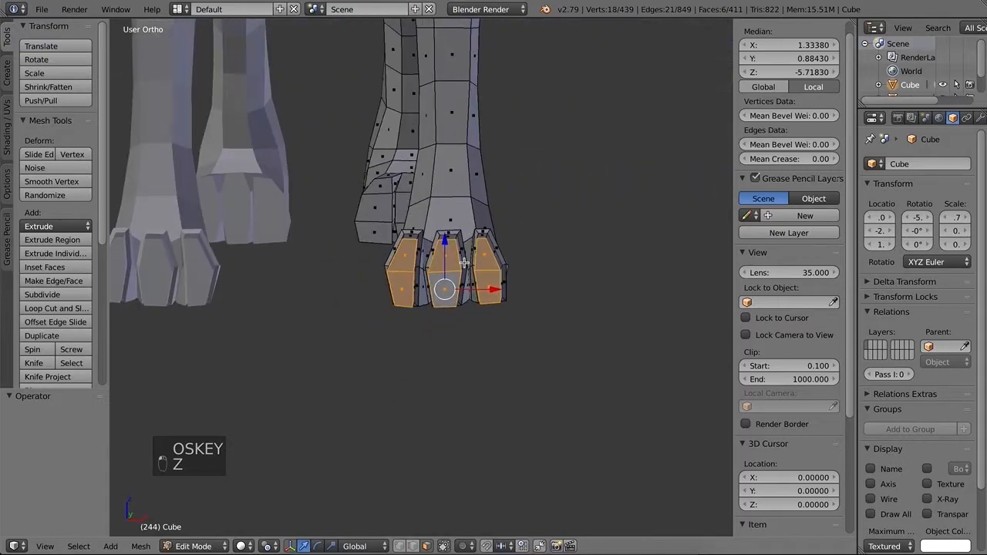
Scale the outer toe's two extruded end faces down to about 0.188 and lower them about 0.103 along Z.
{"action": "right_click", "coordinate": [481, 260]}
{"action": "right_click", "coordinate": [488, 299], "text": "shift"}
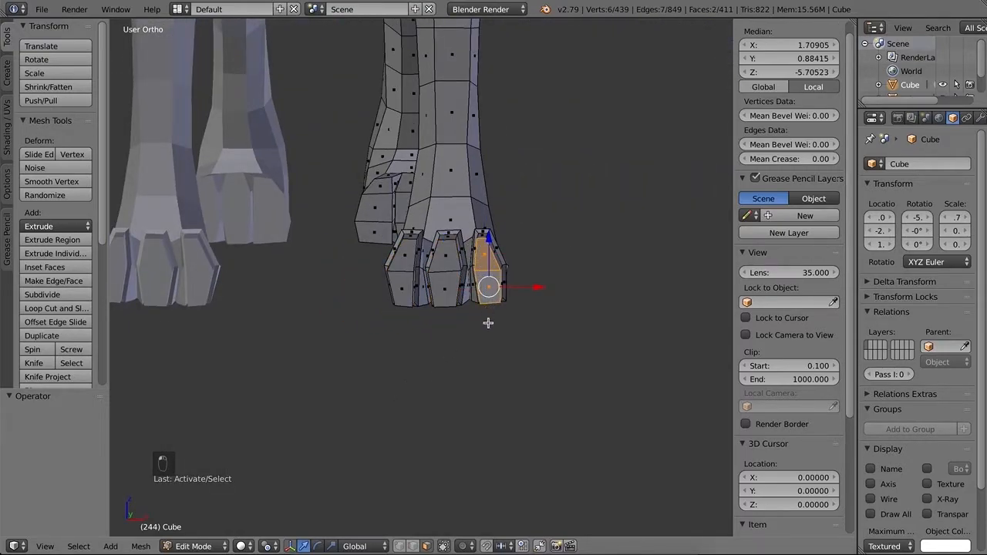
{"action": "key", "text": "s"}
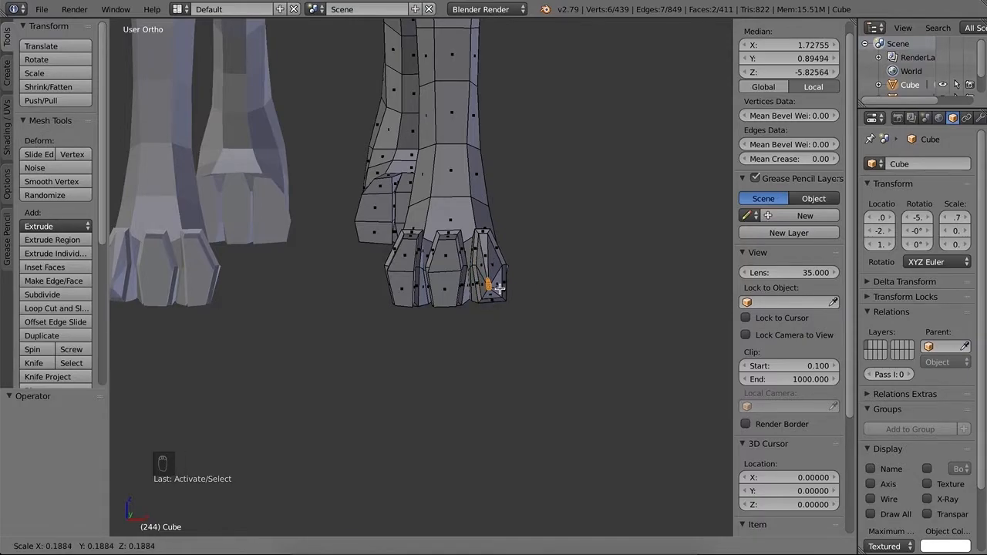
{"action": "left_click", "coordinate": [499, 289]}
{"action": "middle_click_drag", "start_coordinate": [486, 356], "coordinate": [419, 356]}
{"action": "key", "text": "KP_3"}
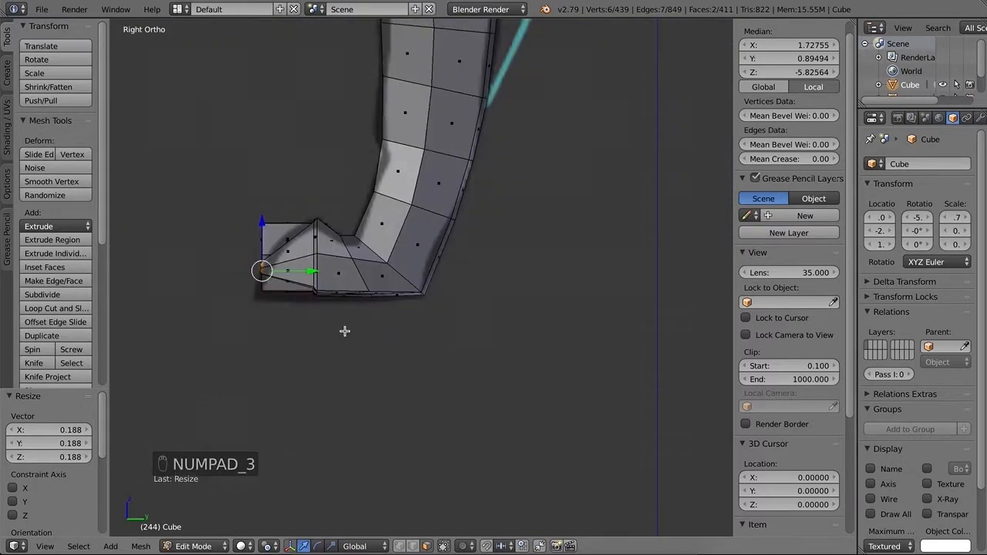
{"action": "left_click_drag", "start_coordinate": [262, 223], "coordinate": [258, 239]}
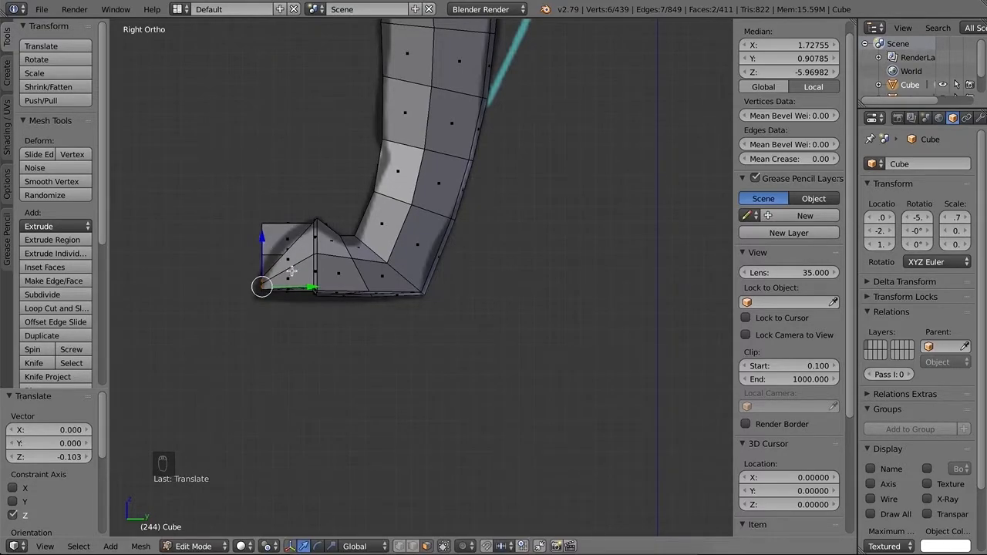
Add one centred loop cut around the outer toe's tapered claw.
{"action": "key", "text": "ctrl+r"}
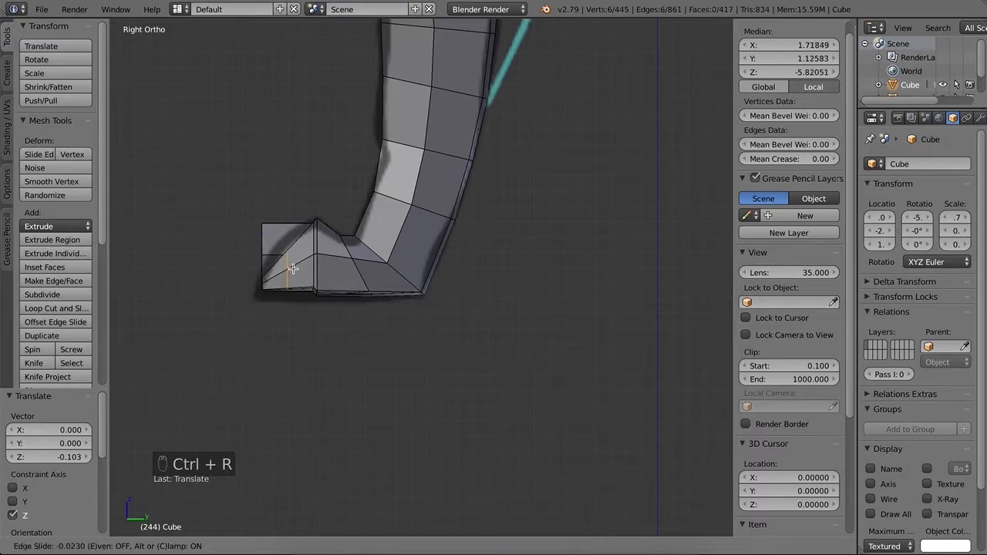
{"action": "left_click", "coordinate": [294, 263]}
{"action": "right_click", "coordinate": [294, 263]}
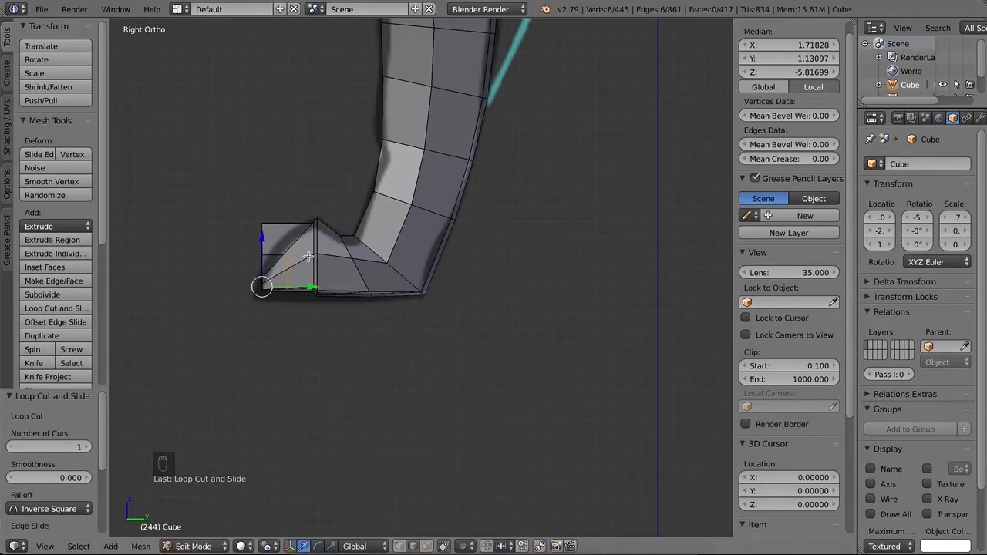
Try to scale up the new edge loop around the outer claw.
{"action": "key", "text": "s"}
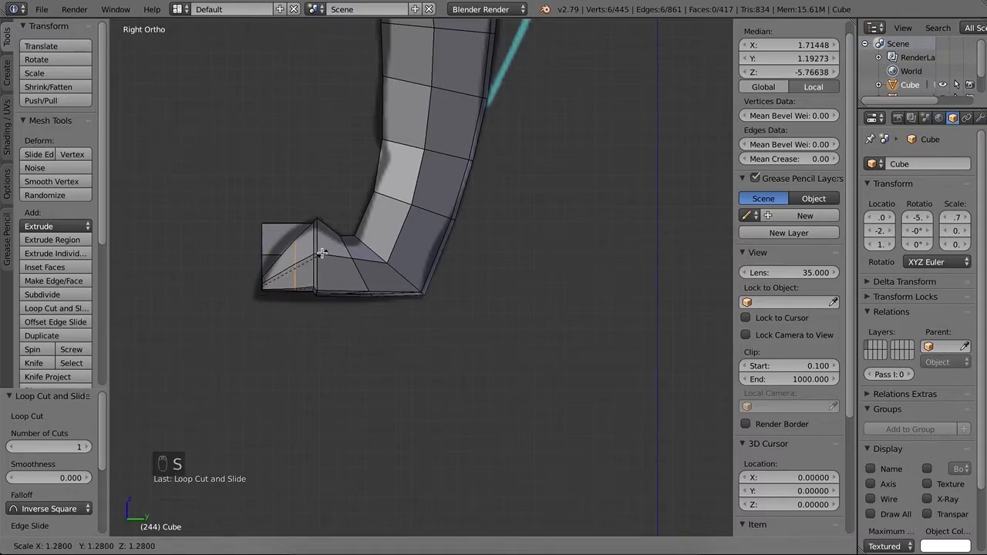
{"action": "left_click", "coordinate": [321, 253]}
{"action": "key", "text": "s"}
{"action": "key", "text": "z"}
Switch to vertex selection and clear the selection on the body mesh.
{"action": "key", "text": "a"}
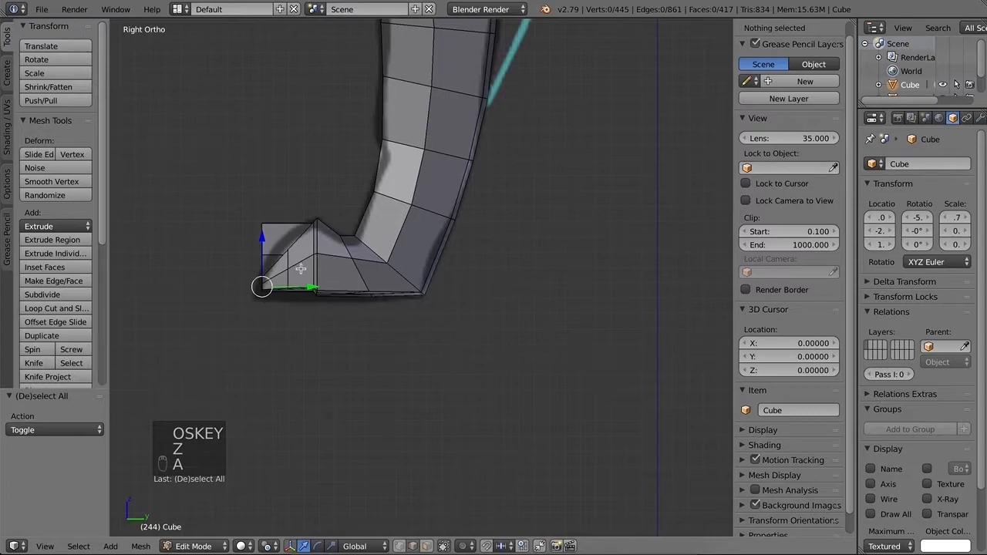
{"action": "key", "text": "ctrl+Tab"}
{"action": "left_click", "coordinate": [255, 243]}
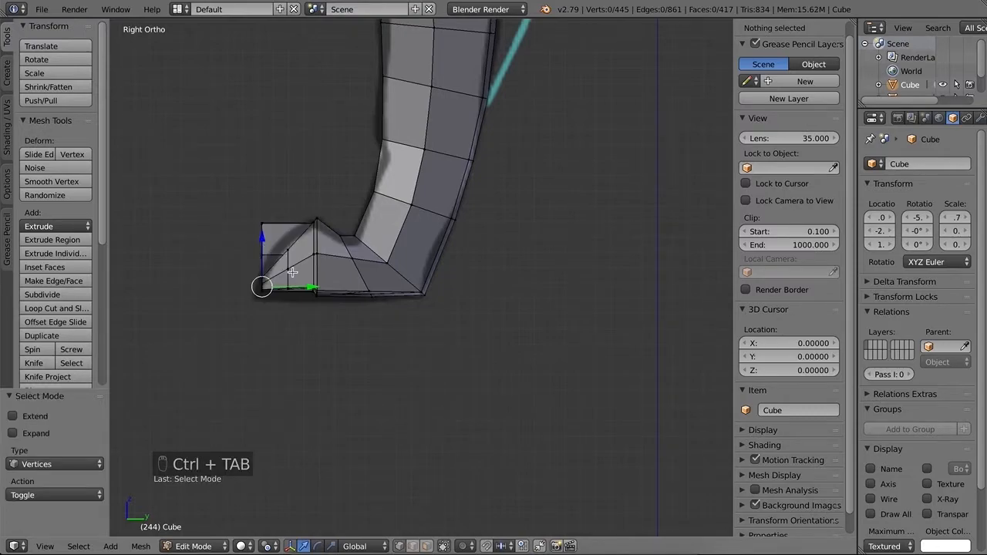
{"action": "right_click", "coordinate": [291, 270], "text": "alt"}
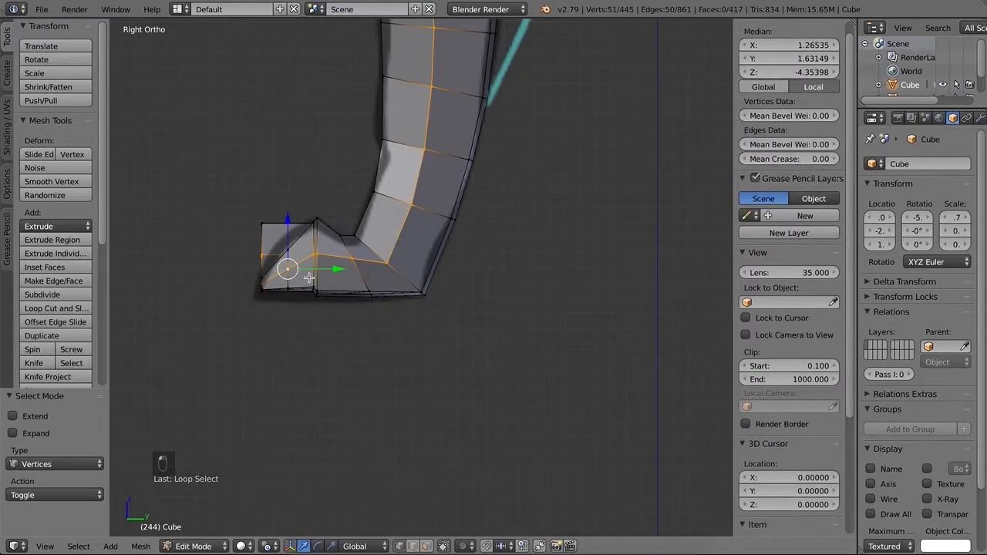
{"action": "key", "text": "a"}
Try lasso-selecting the claw's middle loop and scaling the caught vertices to about 1.172.
{"action": "key", "text": "super"}
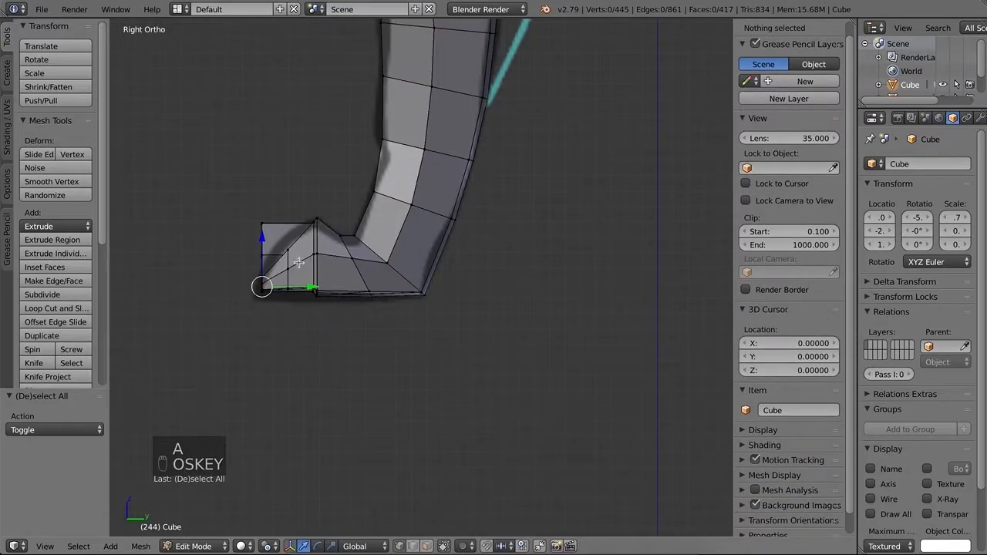
{"action": "mouse_move", "coordinate": [296, 301]}
{"action": "left_mouse_down", "text": "super"}
{"action": "mouse_move", "coordinate": [285, 280]}
{"action": "mouse_move", "coordinate": [289, 241]}
{"action": "mouse_move", "coordinate": [301, 273]}
{"action": "mouse_move", "coordinate": [286, 307]}
{"action": "mouse_move", "coordinate": [309, 291]}
{"action": "left_mouse_up", "text": "super"}
{"action": "key", "text": "s"}
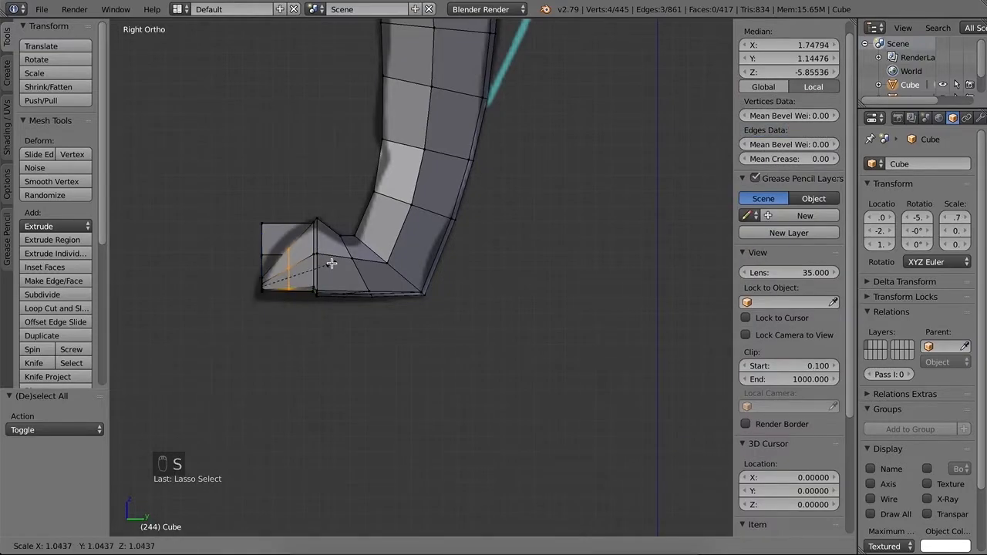
{"action": "left_click", "coordinate": [337, 271]}
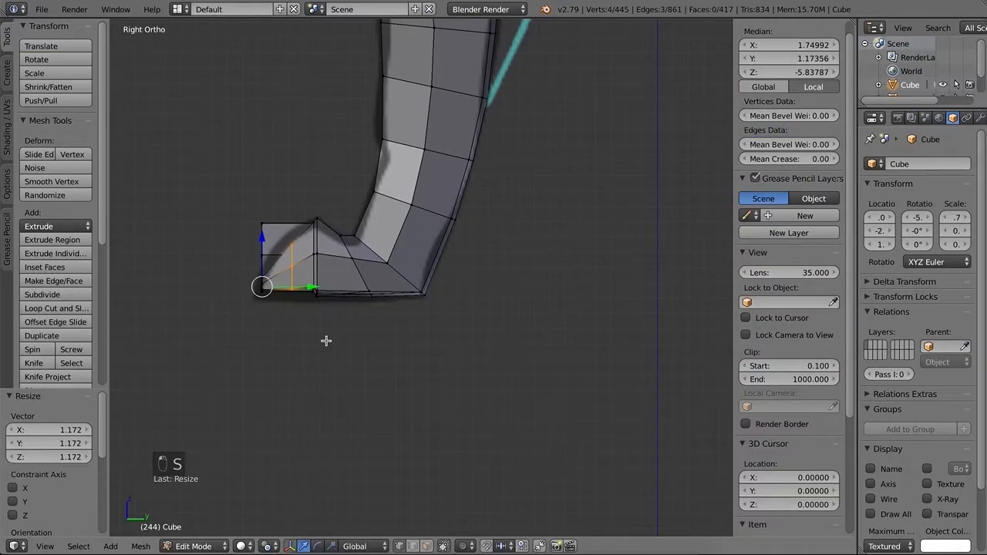
Set the pivot point to Active Element.
{"action": "middle_click_drag", "start_coordinate": [323, 332], "coordinate": [368, 324]}
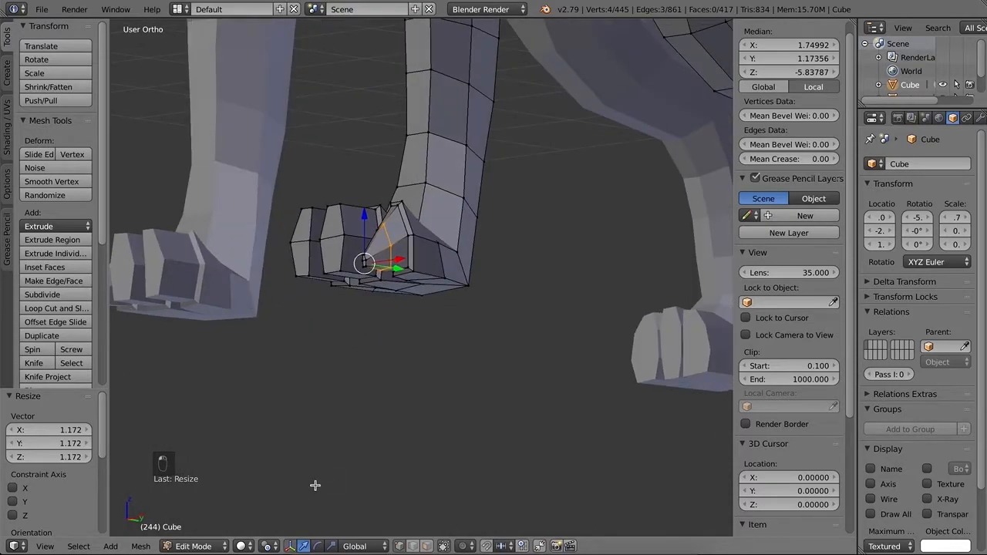
{"action": "left_click", "coordinate": [269, 547]}
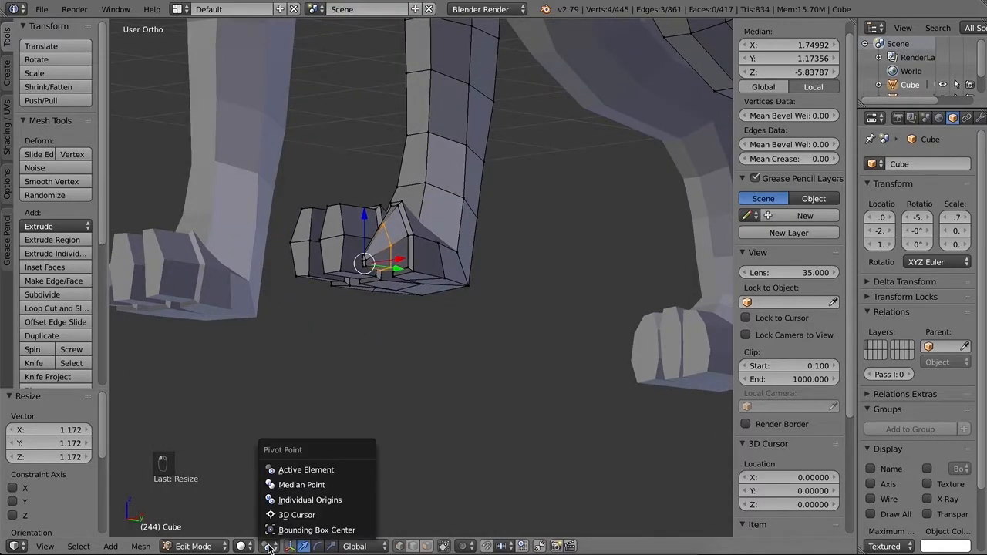
{"action": "left_click", "coordinate": [302, 467]}
Undo the extra vertex selections and the last resize of the claw's middle loop.
{"action": "middle_click_drag", "start_coordinate": [363, 355], "coordinate": [386, 381]}
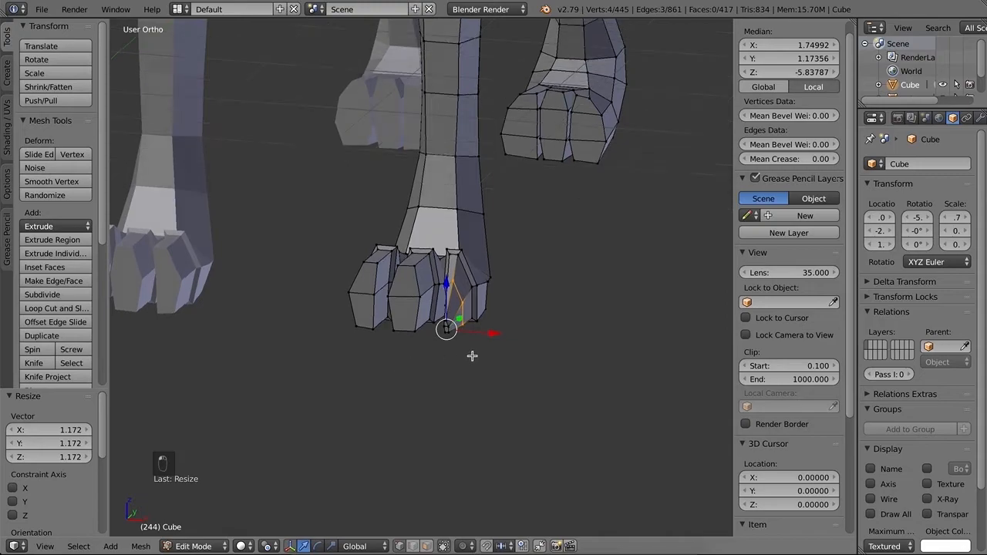
{"action": "scroll", "coordinate": [484, 360], "scroll_direction": "up", "scroll_amount": 2}
{"action": "middle_click_drag", "start_coordinate": [501, 388], "coordinate": [526, 333]}
{"action": "right_click", "coordinate": [541, 293], "text": "shift"}
{"action": "right_click", "coordinate": [546, 267], "text": "shift"}
{"action": "middle_click_drag", "start_coordinate": [583, 328], "coordinate": [473, 328]}
{"action": "key", "text": "super+z"}
{"action": "key", "text": "super+z"}
{"action": "key", "text": "super+z"}
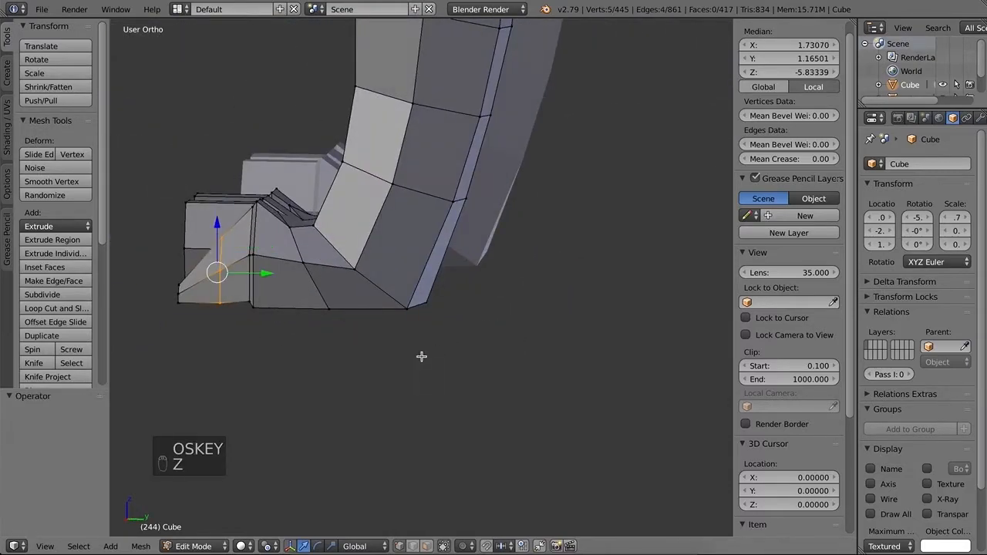
Add the two missing inner-side vertices to complete the claw's middle loop selection, with the upper one active.
{"action": "middle_click_drag", "start_coordinate": [334, 337], "coordinate": [577, 305]}
{"action": "right_click", "coordinate": [585, 296], "text": "shift"}
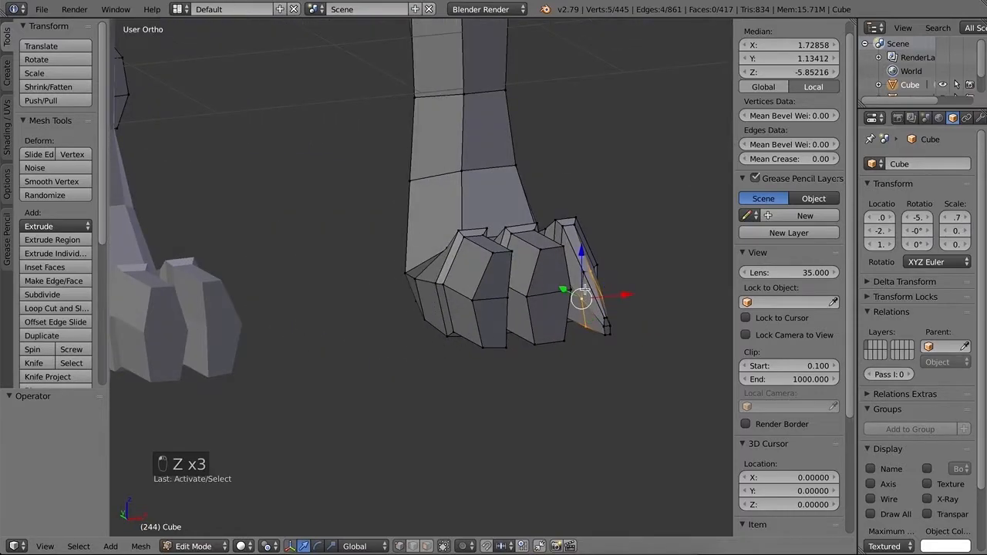
{"action": "right_click", "coordinate": [586, 276], "text": "shift"}
{"action": "middle_click_drag", "start_coordinate": [602, 358], "coordinate": [463, 348]}
{"action": "key", "text": "KP_3"}
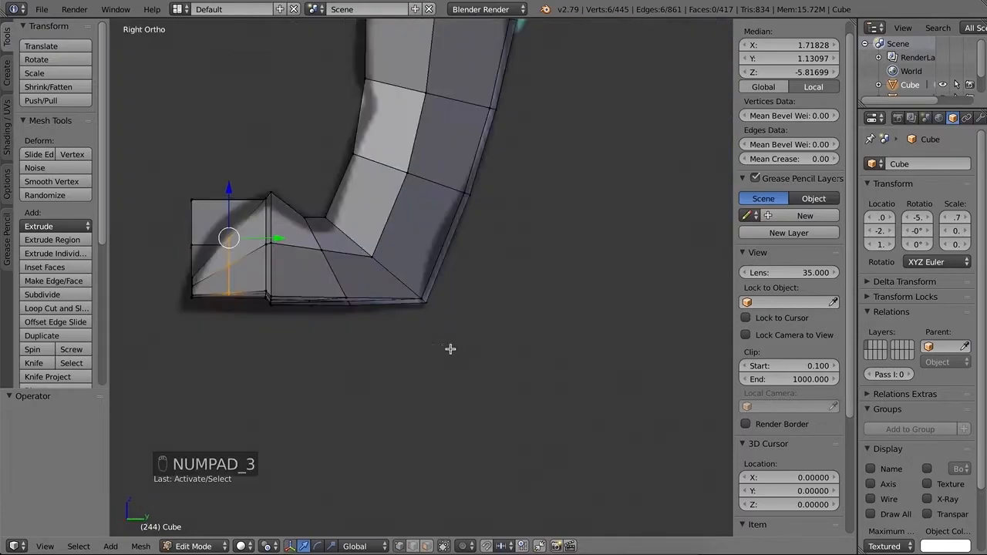
Try to scale the complete middle loop of the claw about its active vertex.
{"action": "key", "text": "s"}
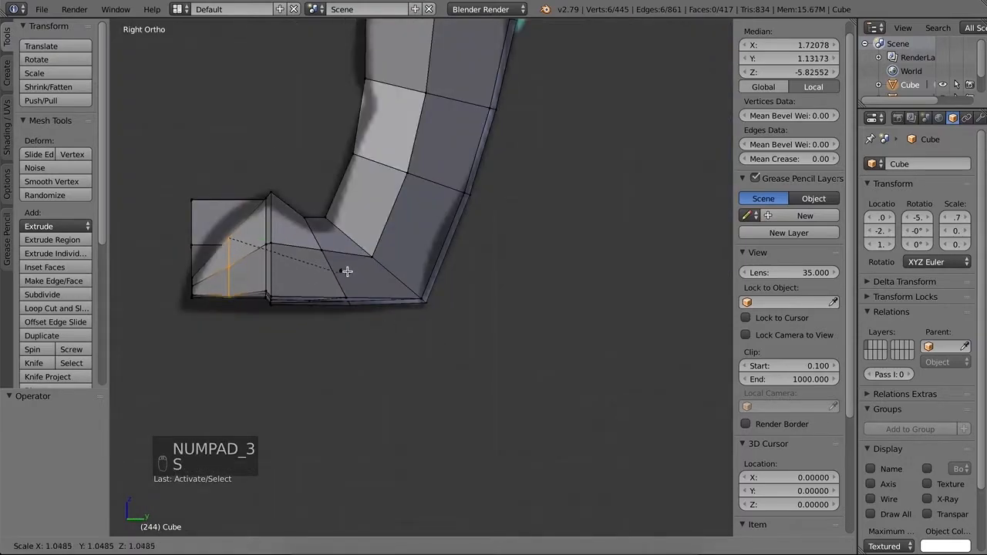
{"action": "left_click", "coordinate": [358, 271]}
{"action": "key", "text": "s"}
{"action": "key", "text": "z"}
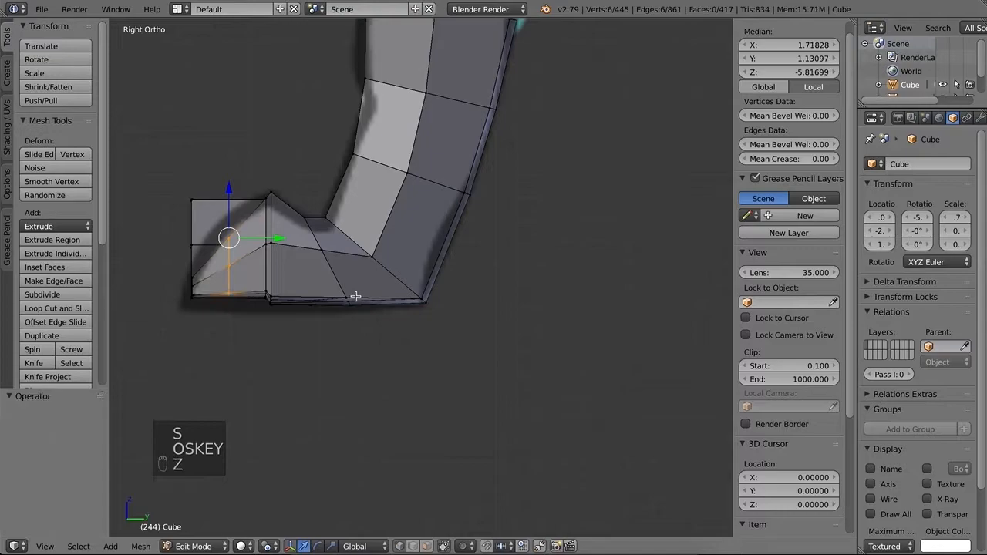
Enlarge the outer claw's middle loop about 1.22 times around the selection's centre and raise it 0.043 along Z.
{"action": "left_click", "coordinate": [243, 545]}
{"action": "left_click", "coordinate": [300, 485]}
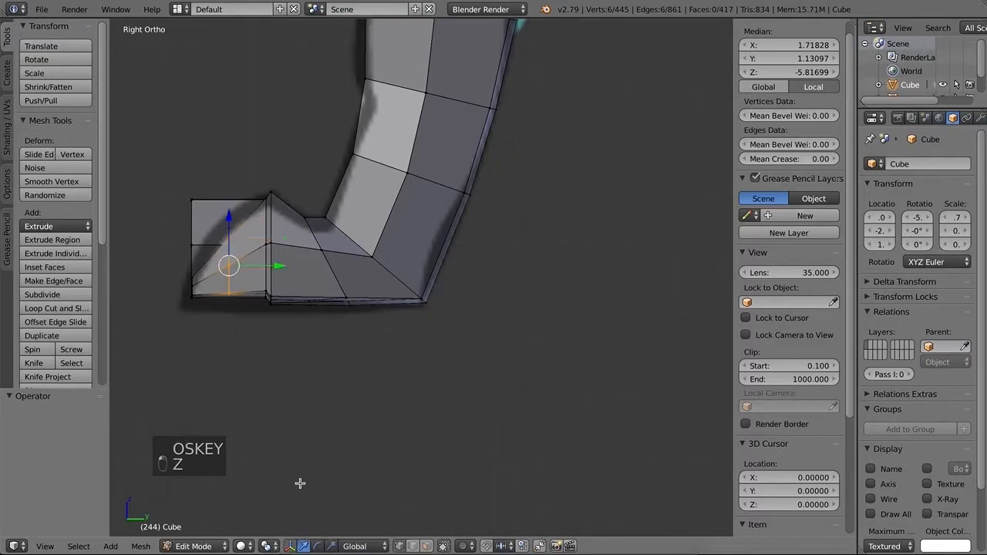
{"action": "key", "text": "s"}
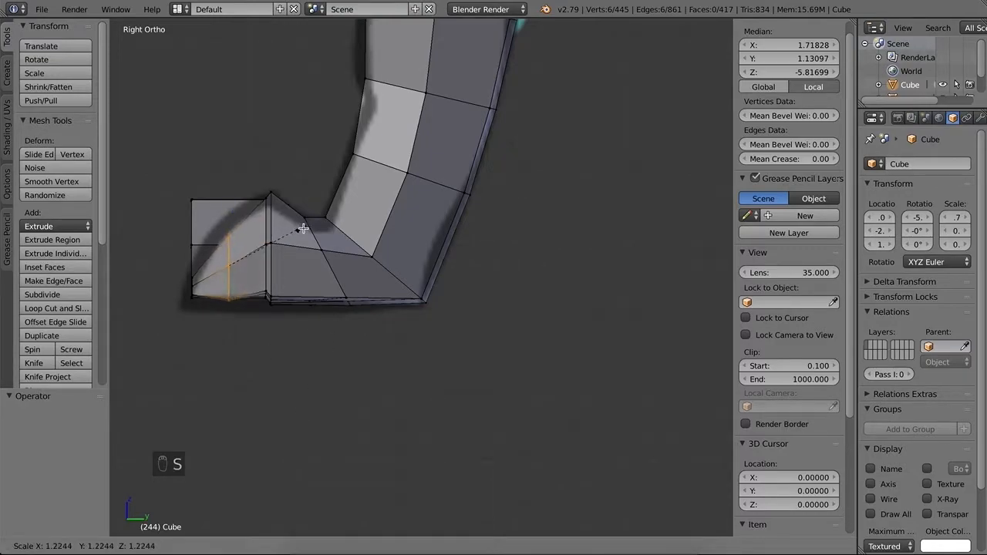
{"action": "left_click", "coordinate": [304, 227]}
{"action": "left_click_drag", "start_coordinate": [231, 218], "coordinate": [232, 207]}
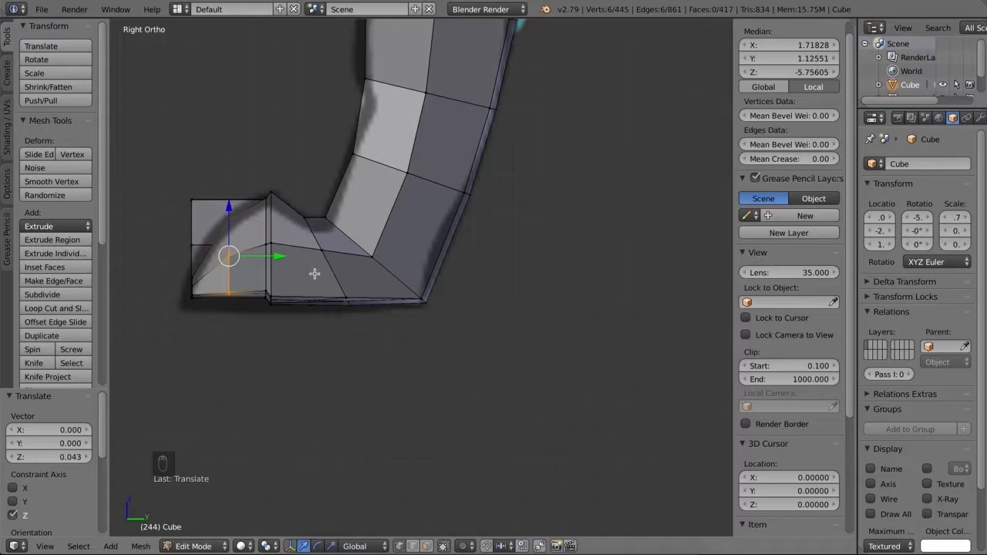
Shrink the middle toe's two front faces to a scale of 0.183 and lower them 0.177 along Z to form the claw tip.
{"action": "middle_click_drag", "start_coordinate": [338, 325], "coordinate": [425, 321]}
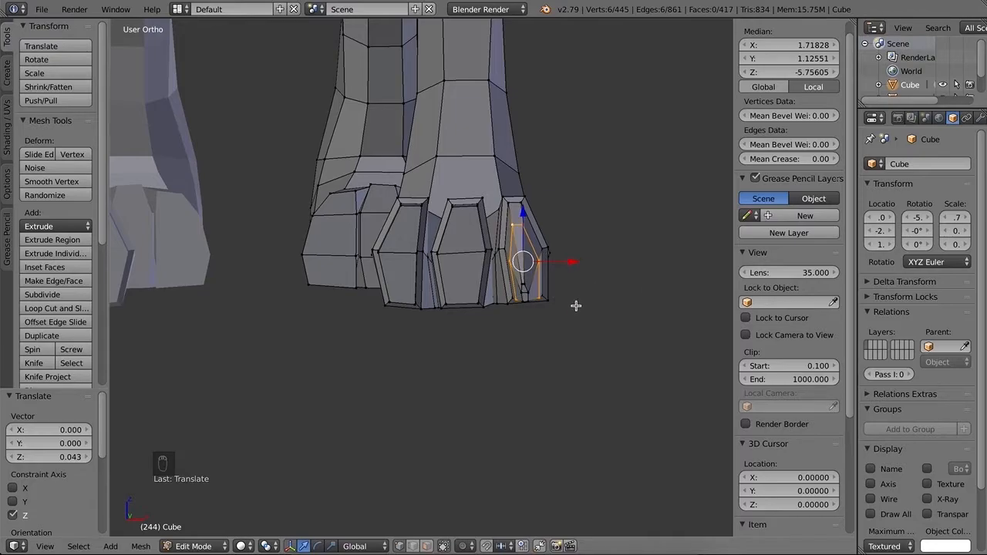
{"action": "middle_click_drag", "start_coordinate": [568, 335], "coordinate": [517, 360]}
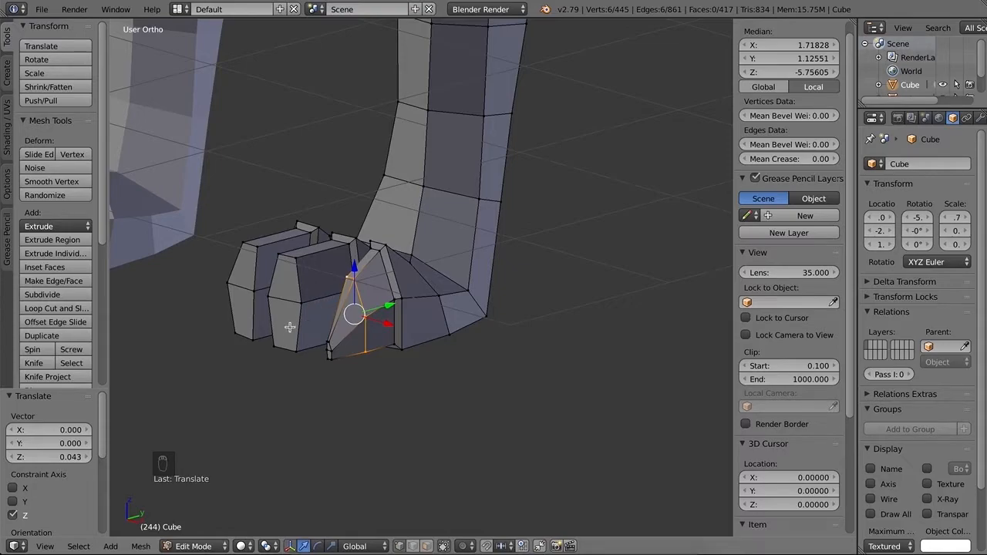
{"action": "key", "text": "Tab"}
{"action": "key", "text": "Tab"}
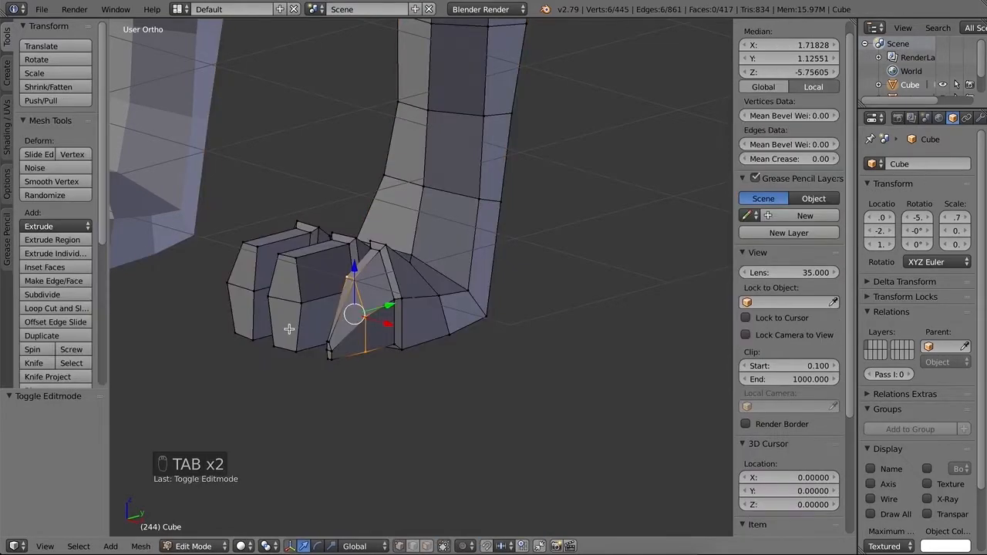
{"action": "key", "text": "ctrl+Tab"}
{"action": "left_click", "coordinate": [251, 361]}
{"action": "right_click", "coordinate": [287, 327]}
{"action": "right_click", "coordinate": [296, 284], "text": "shift"}
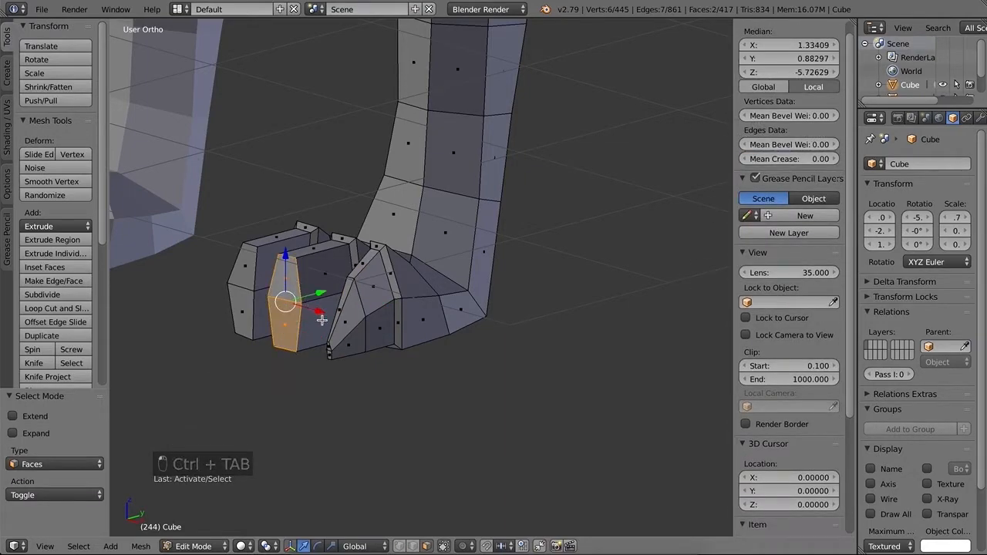
{"action": "key", "text": "KP_3"}
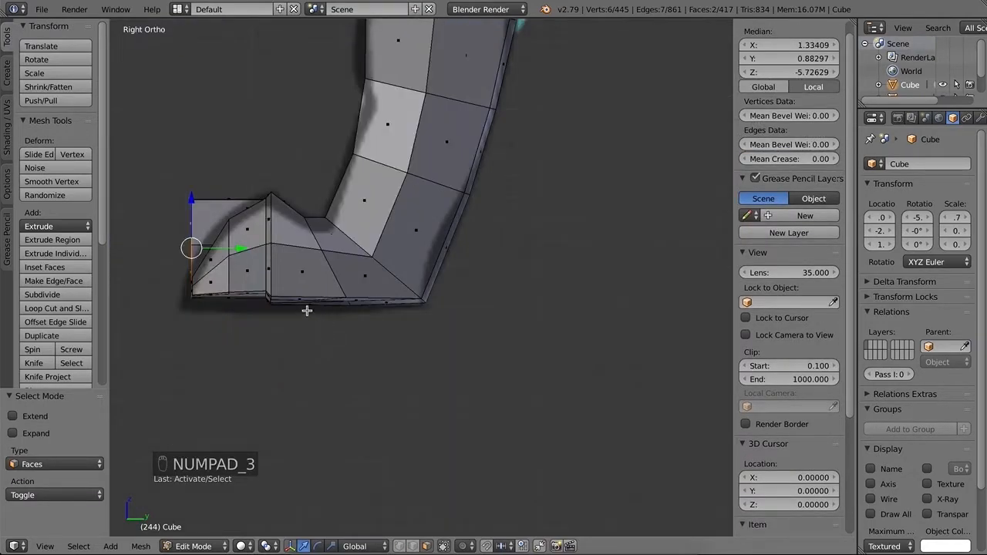
{"action": "key", "text": "s"}
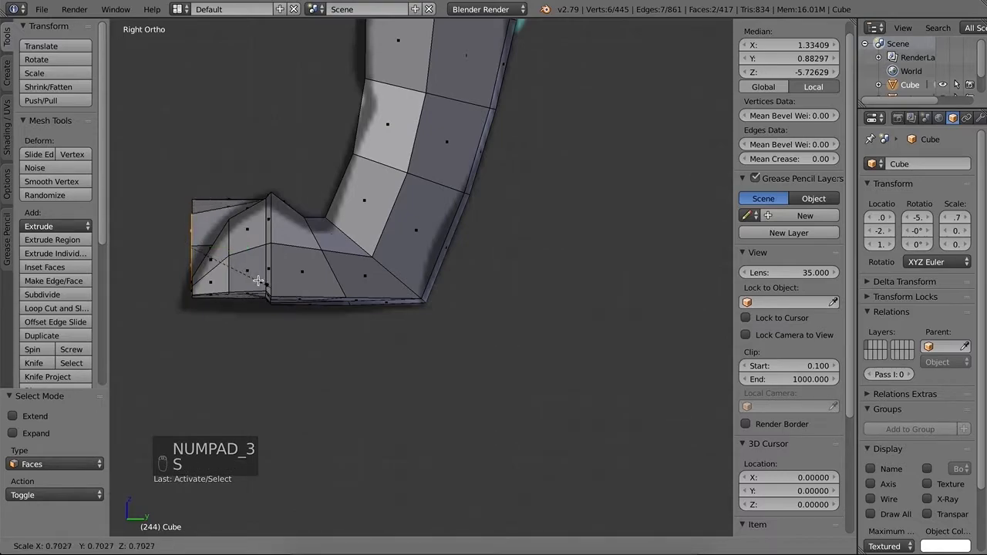
{"action": "left_click", "coordinate": [209, 256]}
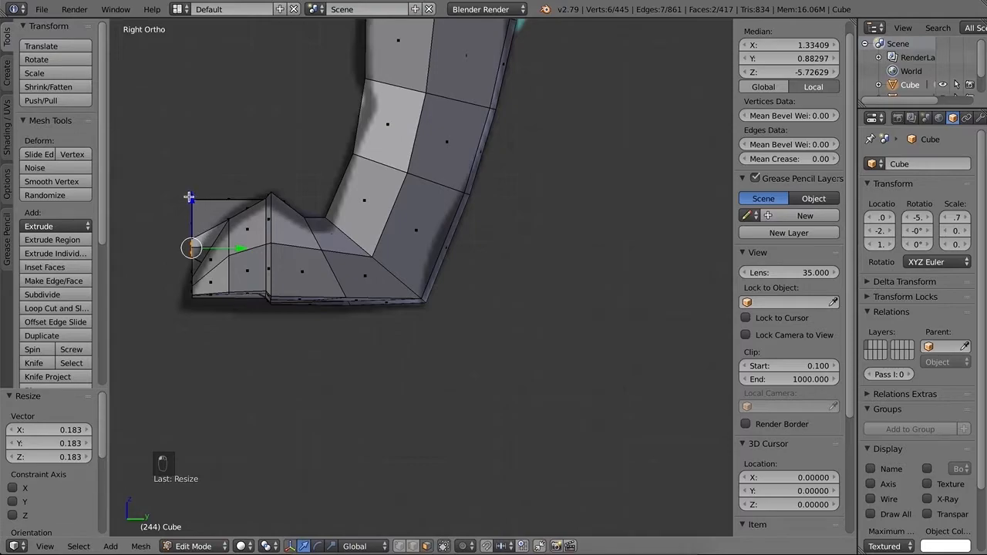
{"action": "key", "text": "g"}
{"action": "key", "text": "z"}
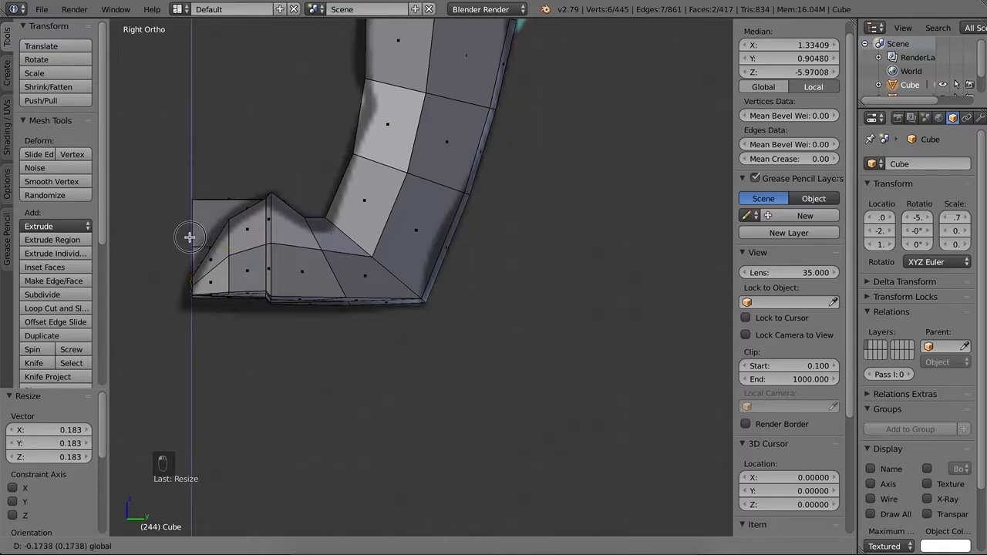
{"action": "left_click", "coordinate": [192, 237]}
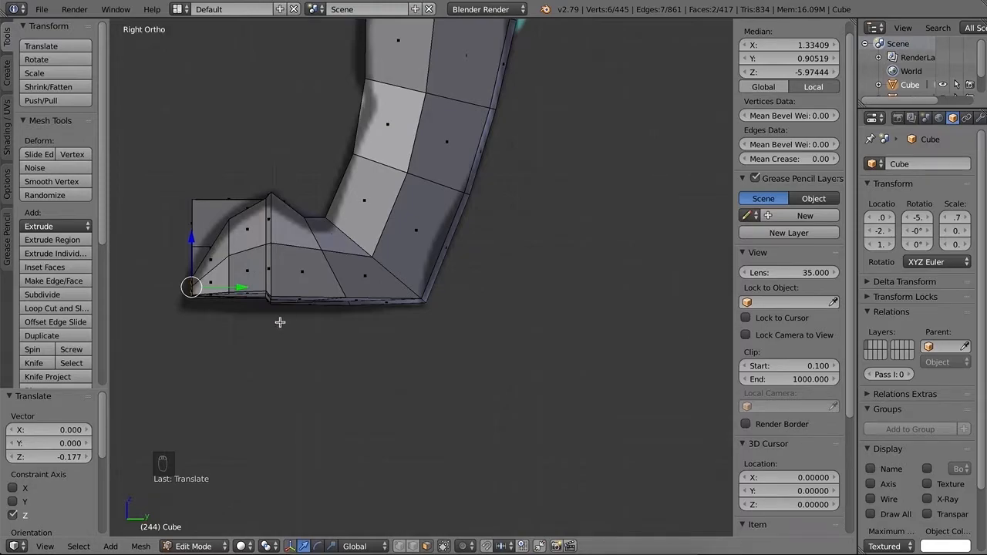
Shrink the inner toe's two front faces to a scale of 0.223 and lower them 0.164 along Z to form the claw tip.
{"action": "middle_click_drag", "start_coordinate": [248, 260], "coordinate": [298, 244]}
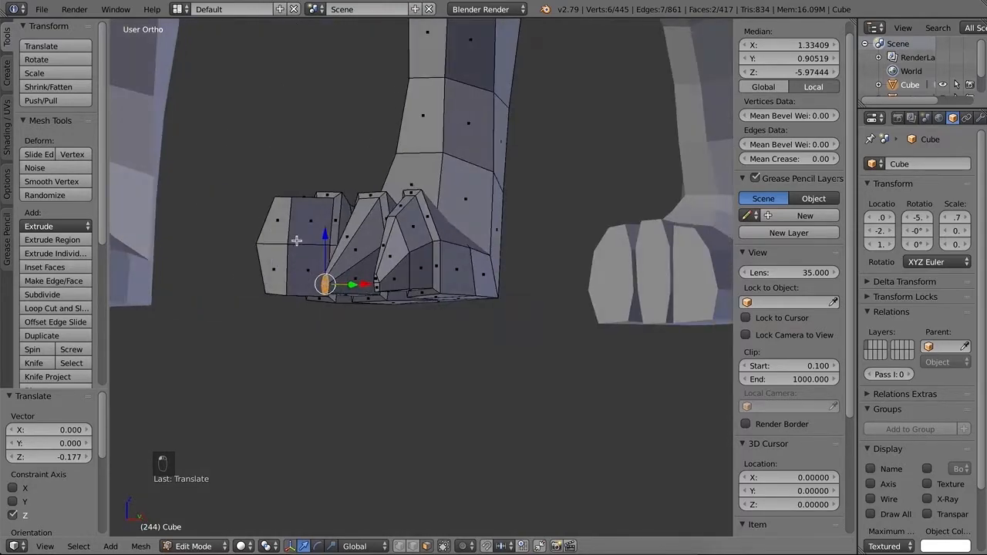
{"action": "right_click", "coordinate": [276, 280]}
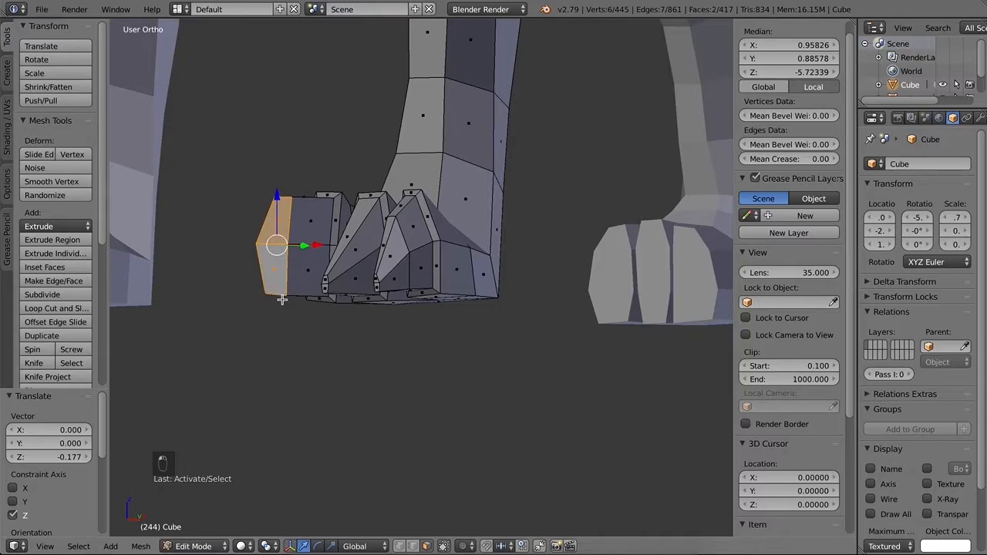
{"action": "key", "text": "KP_3"}
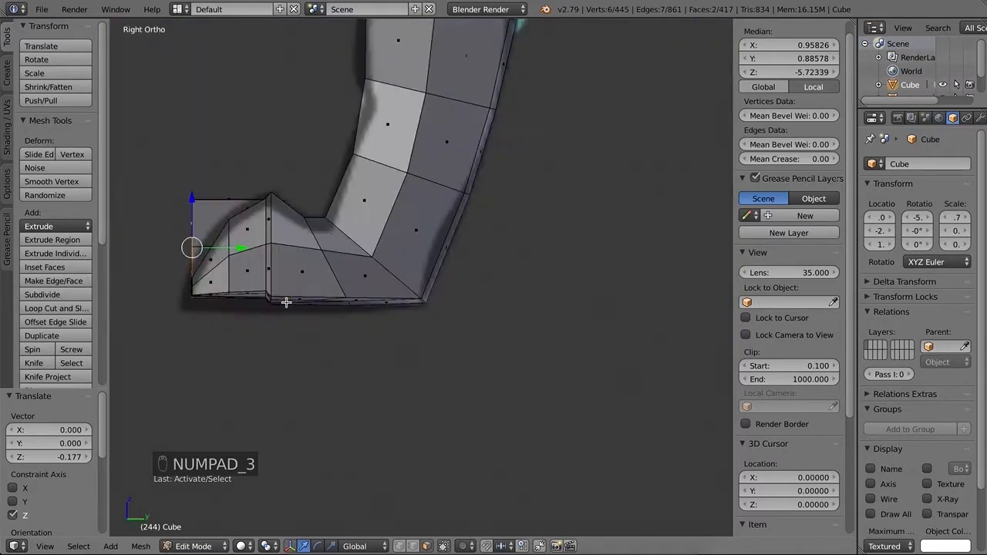
{"action": "key", "text": "s"}
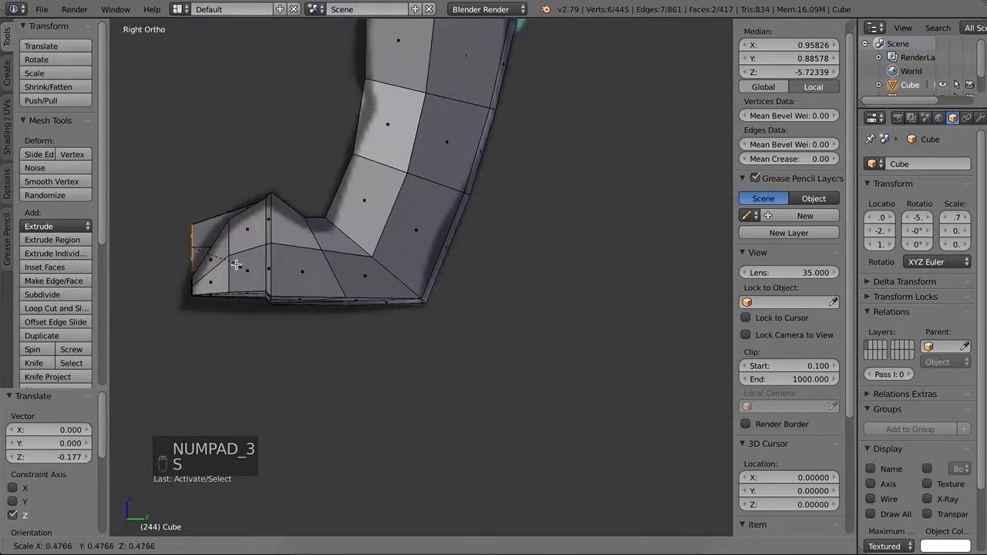
{"action": "left_click", "coordinate": [202, 251]}
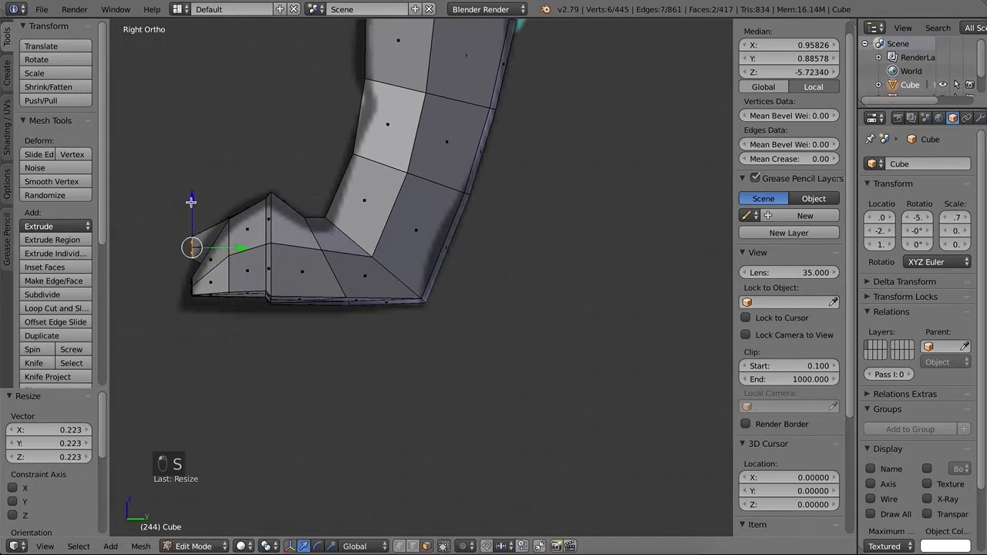
{"action": "key", "text": "g"}
{"action": "key", "text": "z"}
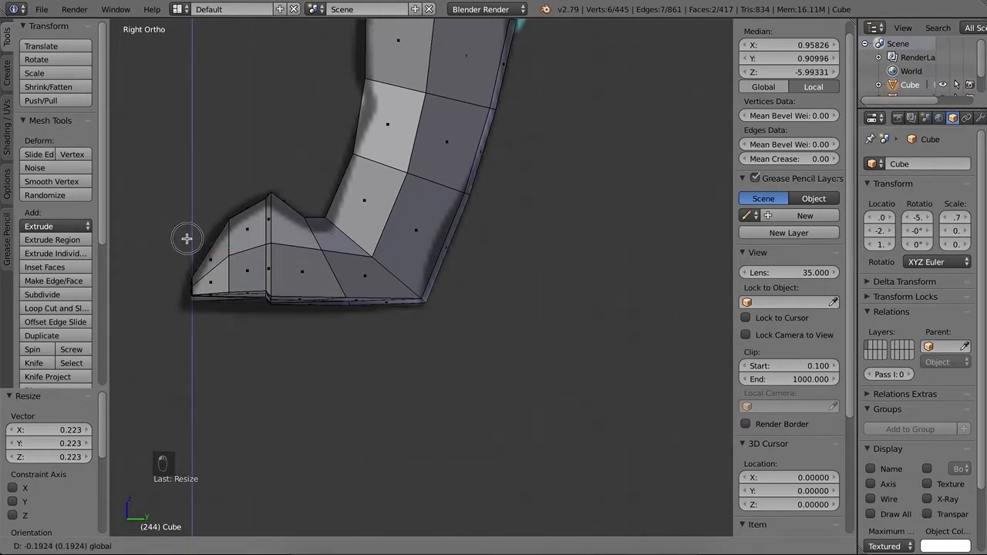
{"action": "left_click", "coordinate": [187, 234]}
Add one loop cut around the middle claw and one around the inner claw, each roughly halfway along its length.
{"action": "middle_click_drag", "start_coordinate": [282, 313], "coordinate": [317, 343]}
{"action": "key", "text": "ctrl+r"}
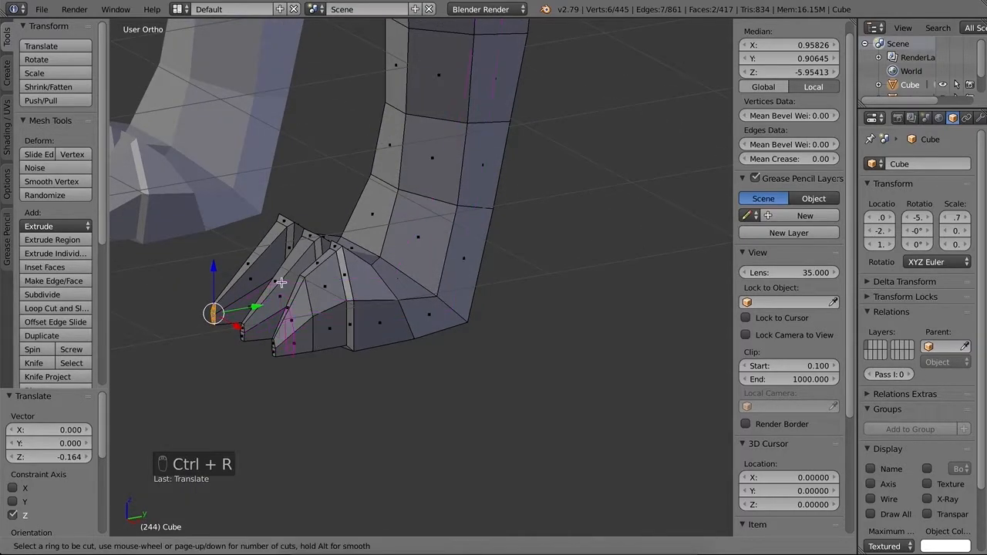
{"action": "left_click", "coordinate": [281, 280]}
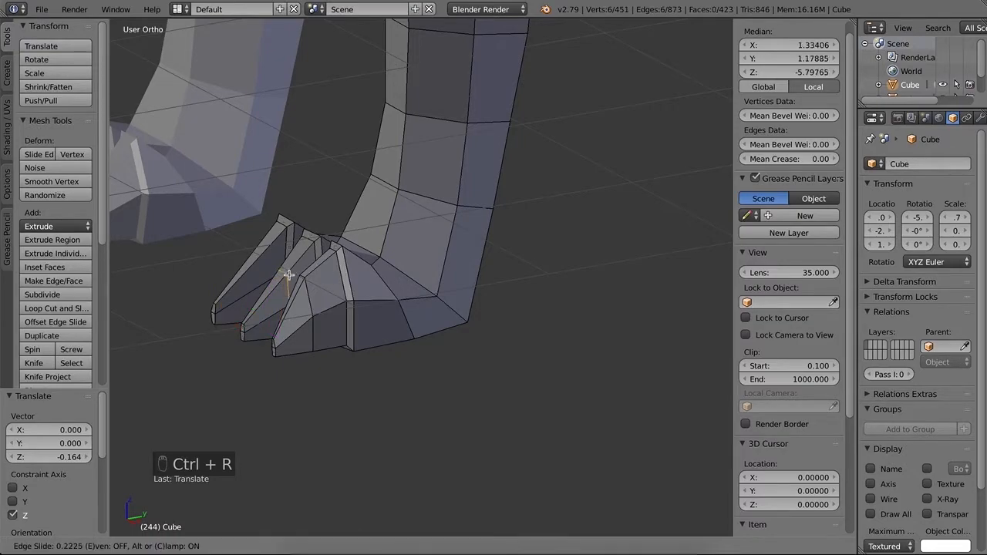
{"action": "left_click", "coordinate": [268, 264]}
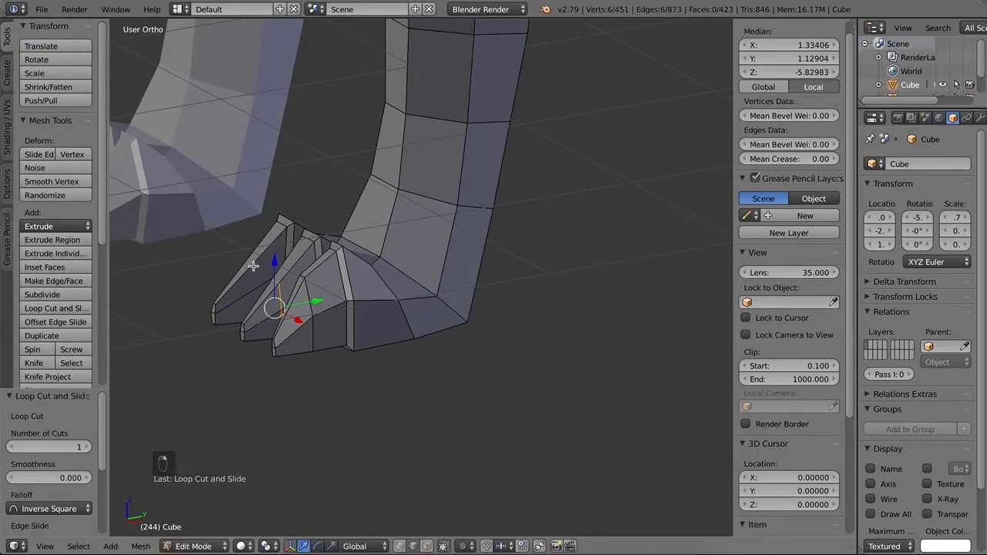
{"action": "key", "text": "ctrl+r"}
{"action": "left_click", "coordinate": [255, 265]}
{"action": "left_click", "coordinate": [256, 263]}
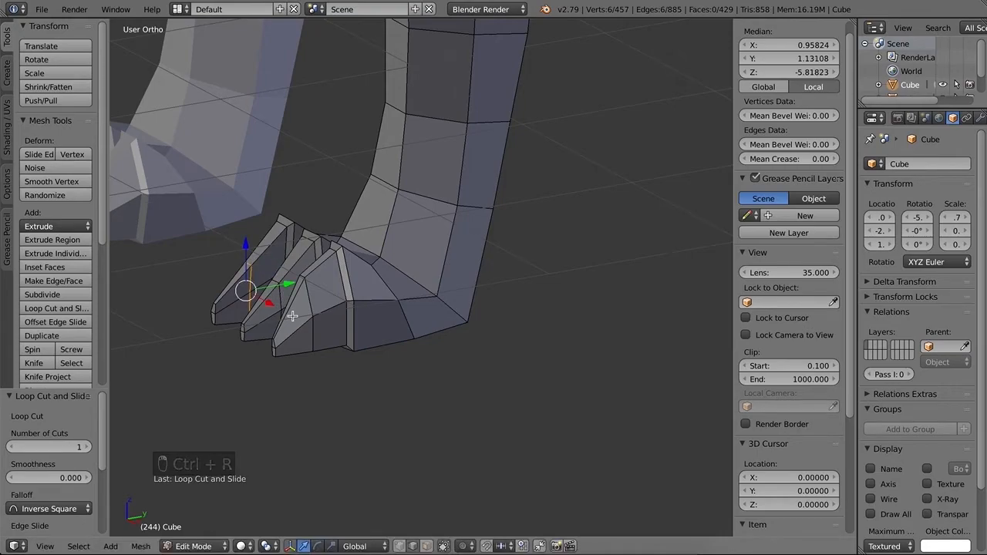
In the right side view, enlarge the inner claw's new loop 1.289 times and raise it 0.037 along Z.
{"action": "key", "text": "KP_3"}
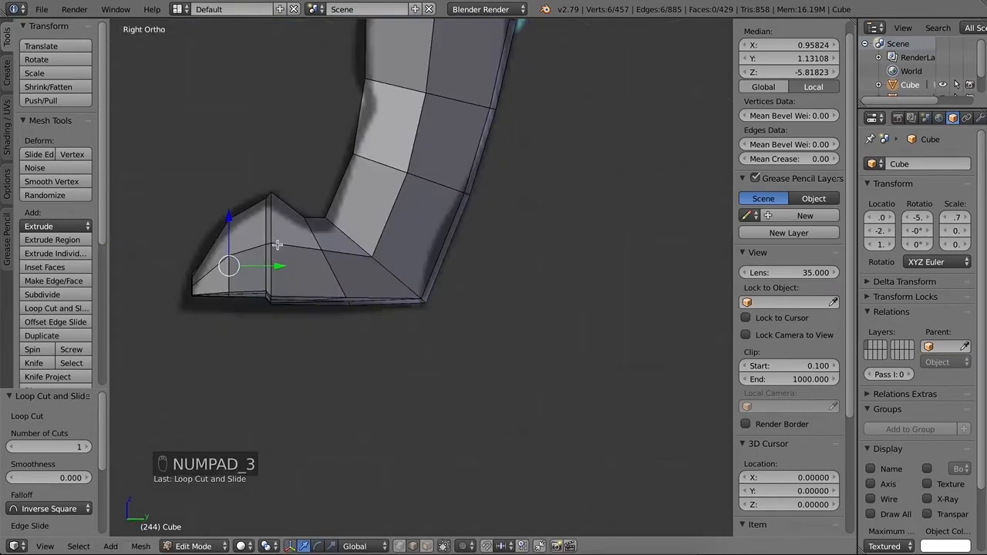
{"action": "key", "text": "s"}
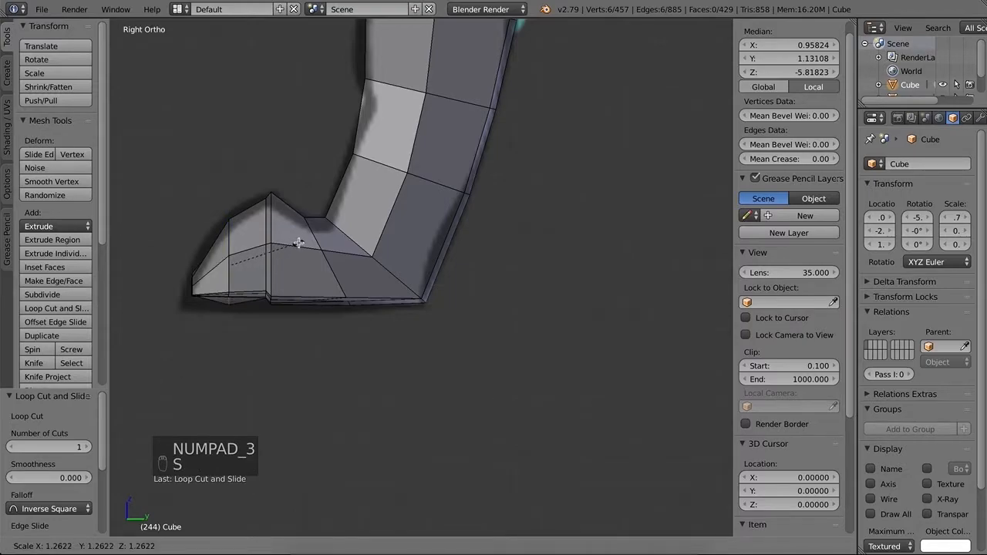
{"action": "left_click", "coordinate": [300, 243]}
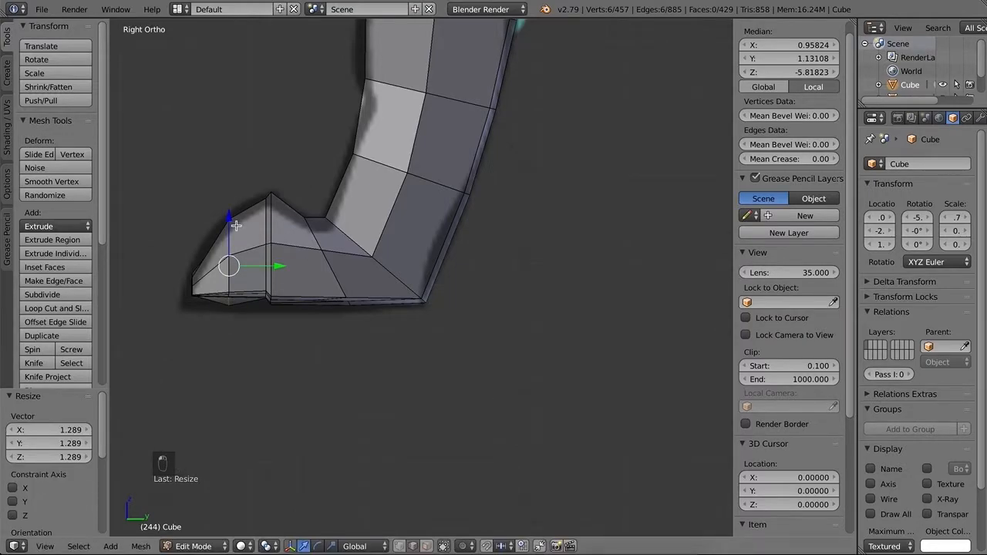
{"action": "key", "text": "shift+z"}
{"action": "left_click_drag", "start_coordinate": [232, 221], "coordinate": [229, 208]}
{"action": "middle_click_drag", "start_coordinate": [300, 293], "coordinate": [319, 315]}
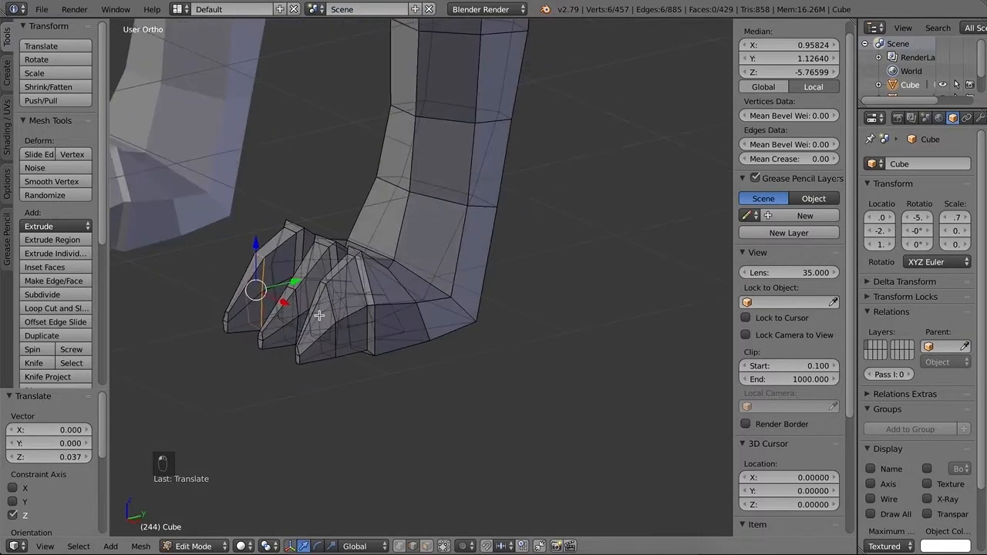
{"action": "right_click", "coordinate": [297, 305]}
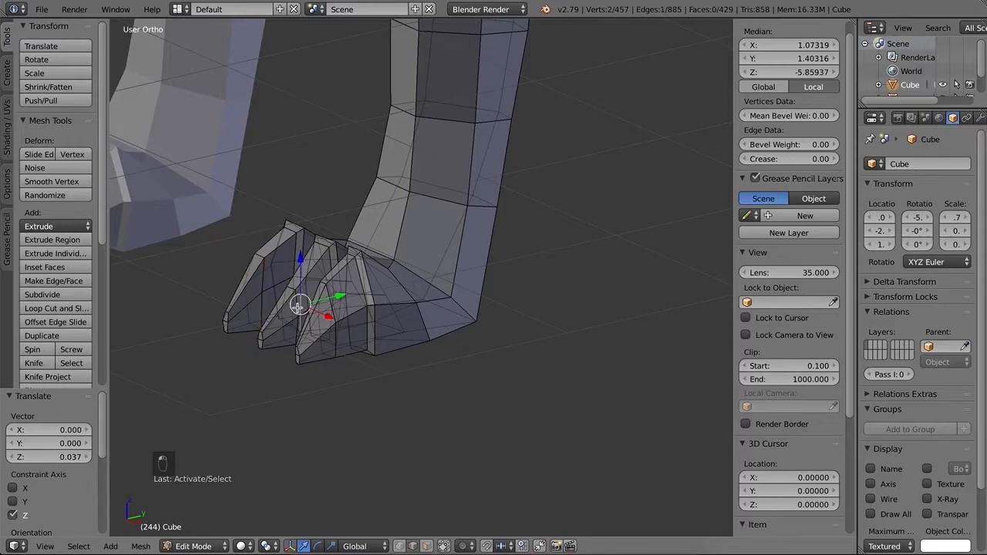
{"action": "key", "text": "super+z"}
{"action": "right_click", "coordinate": [295, 326], "text": "alt"}
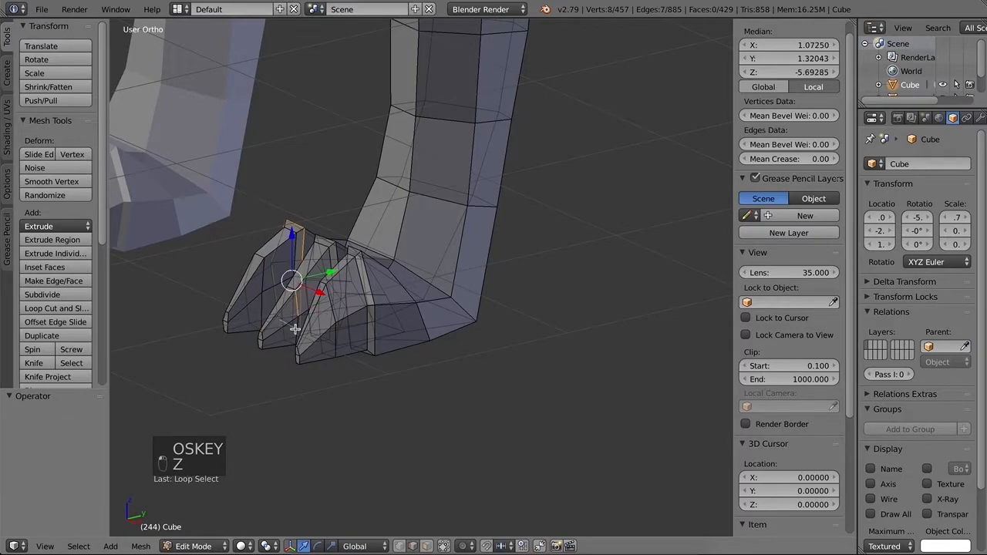
{"action": "key", "text": "a"}
Enlarge the middle claw's loop 1.236 times, raise it along Z, and rescale it to fit the side reference, leaving nothing selected.
{"action": "mouse_move", "coordinate": [357, 352]}
{"action": "middle_mouse_down"}
{"action": "mouse_move", "coordinate": [379, 348]}
{"action": "mouse_move", "coordinate": [360, 341]}
{"action": "middle_mouse_up"}
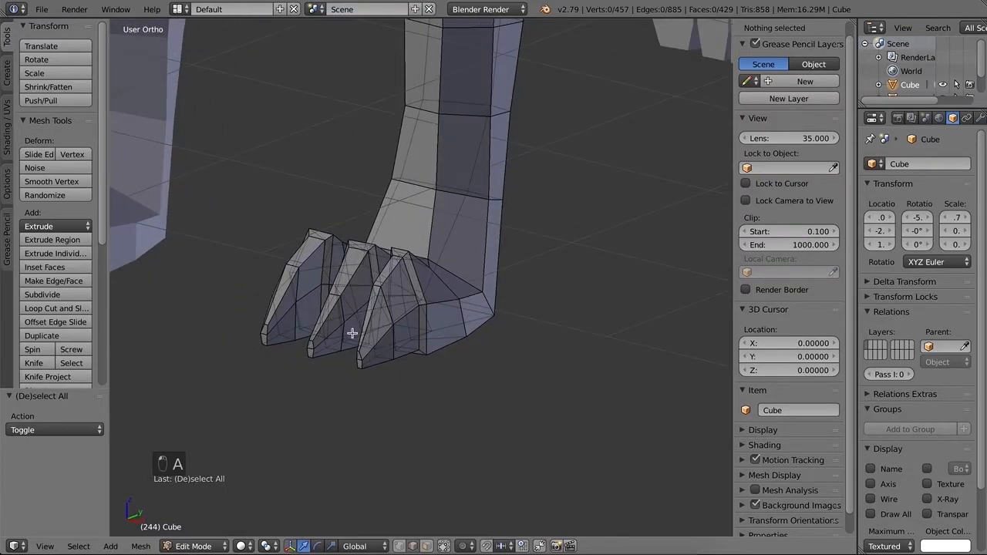
{"action": "key", "text": "shift+z"}
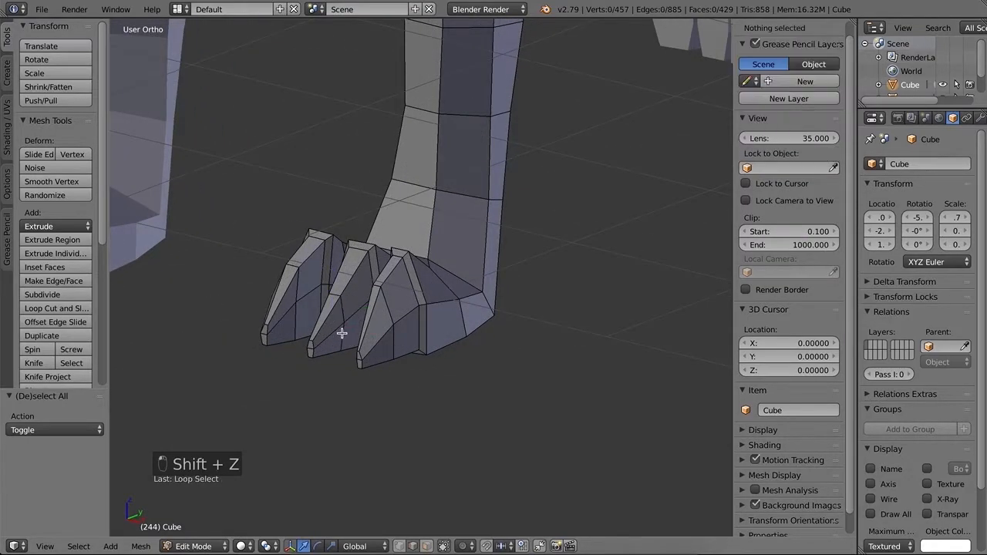
{"action": "right_click", "coordinate": [348, 342], "text": "alt"}
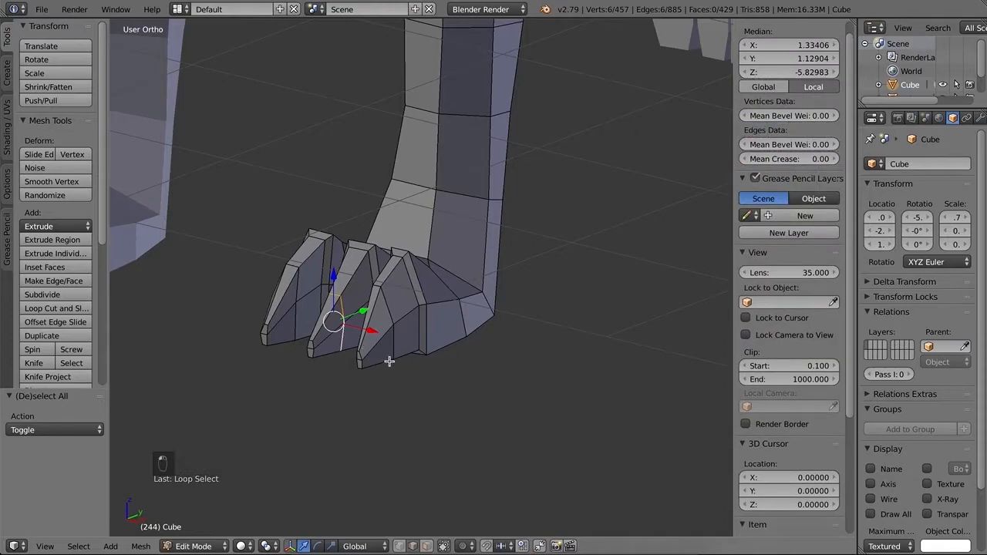
{"action": "key", "text": "KP_3"}
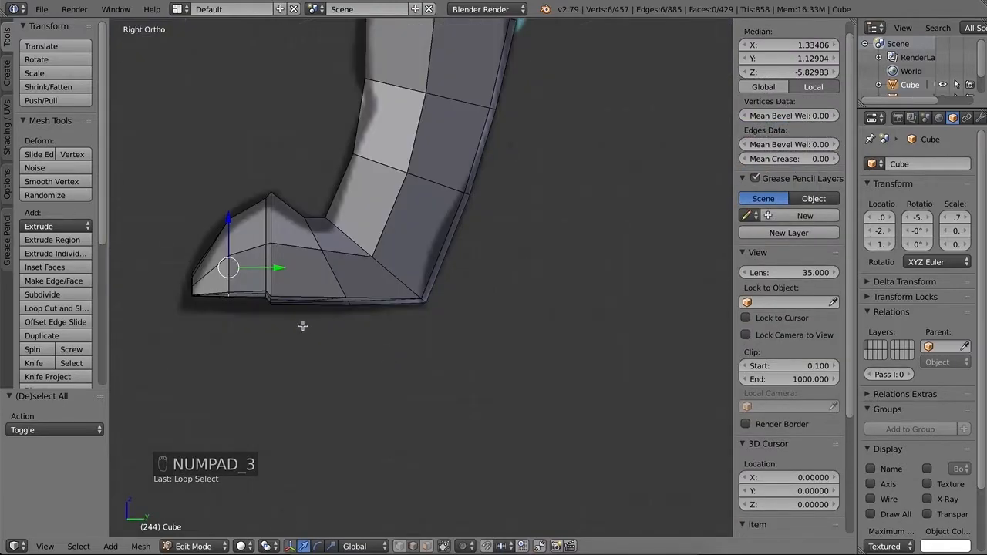
{"action": "key", "text": "shift+z"}
{"action": "key", "text": "s"}
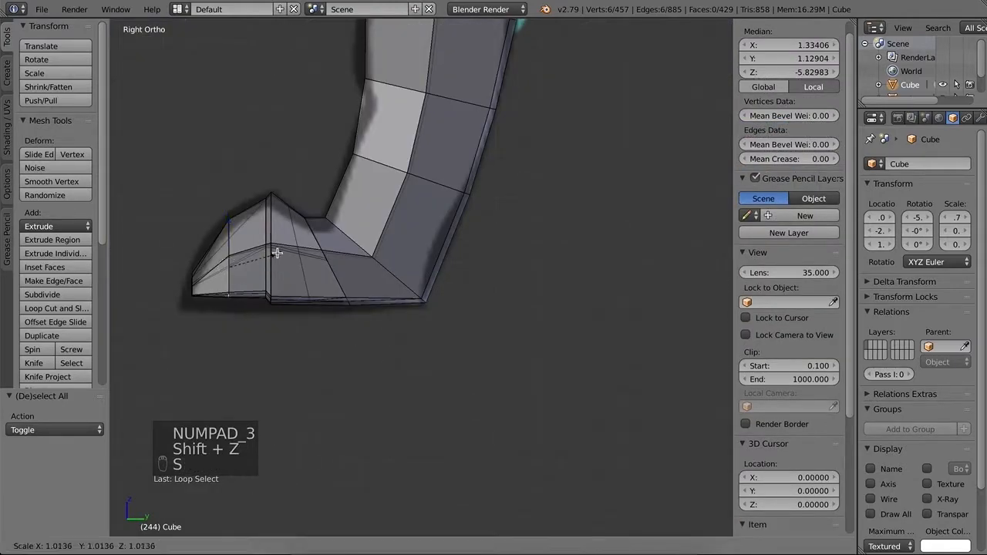
{"action": "left_click", "coordinate": [286, 253]}
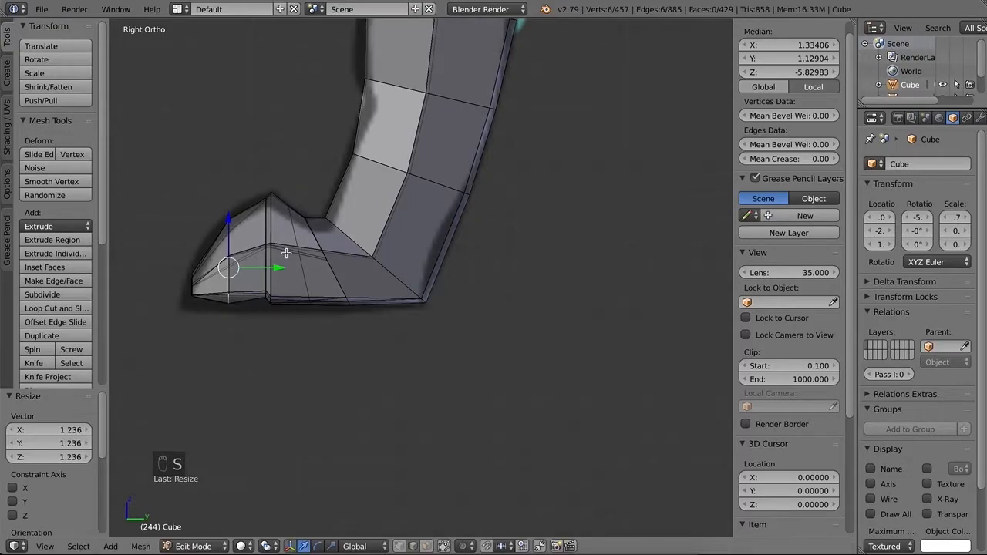
{"action": "left_click_drag", "start_coordinate": [237, 222], "coordinate": [230, 210]}
{"action": "key", "text": "s"}
{"action": "left_click", "coordinate": [284, 232]}
{"action": "key", "text": "a"}
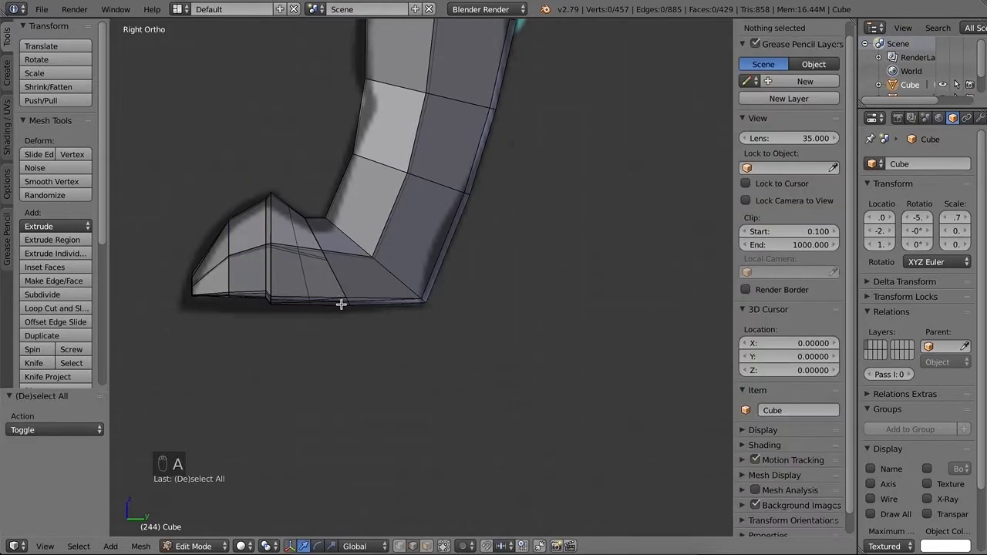
Turn off the see-through mesh display and inspect the front paw's three claws from an angle and from the front.
{"action": "mouse_move", "coordinate": [346, 311]}
{"action": "middle_mouse_down"}
{"action": "mouse_move", "coordinate": [394, 344]}
{"action": "mouse_move", "coordinate": [340, 330]}
{"action": "middle_mouse_up"}
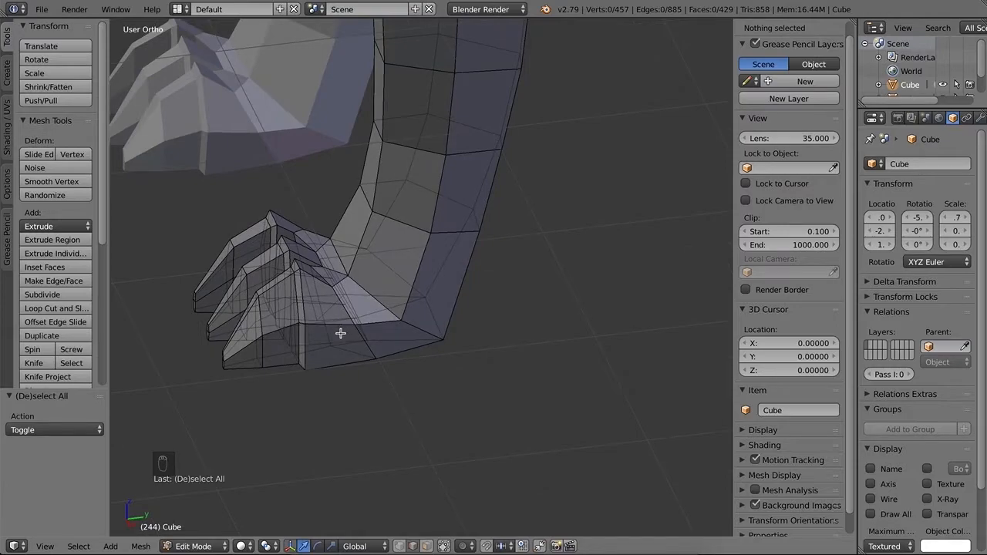
{"action": "key", "text": "shift+z"}
{"action": "scroll", "coordinate": [355, 326], "scroll_direction": "down", "scroll_amount": 4}
{"action": "mouse_move", "coordinate": [366, 346]}
{"action": "middle_mouse_down"}
{"action": "mouse_move", "coordinate": [316, 332]}
{"action": "mouse_move", "coordinate": [282, 286]}
{"action": "mouse_move", "coordinate": [297, 260]}
{"action": "mouse_move", "coordinate": [373, 275]}
{"action": "mouse_move", "coordinate": [396, 302]}
{"action": "mouse_move", "coordinate": [392, 320]}
{"action": "mouse_move", "coordinate": [370, 327]}
{"action": "mouse_move", "coordinate": [393, 332]}
{"action": "middle_mouse_up"}
{"action": "scroll", "coordinate": [455, 351], "scroll_direction": "up", "scroll_amount": 7}
{"action": "middle_click_drag", "start_coordinate": [381, 375], "coordinate": [388, 370]}
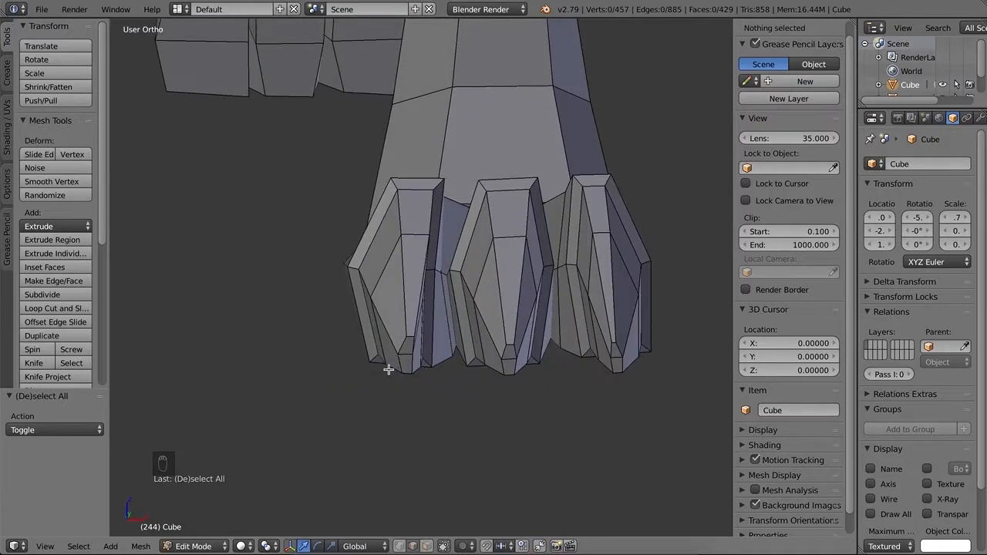
{"action": "key", "text": "KP_1"}
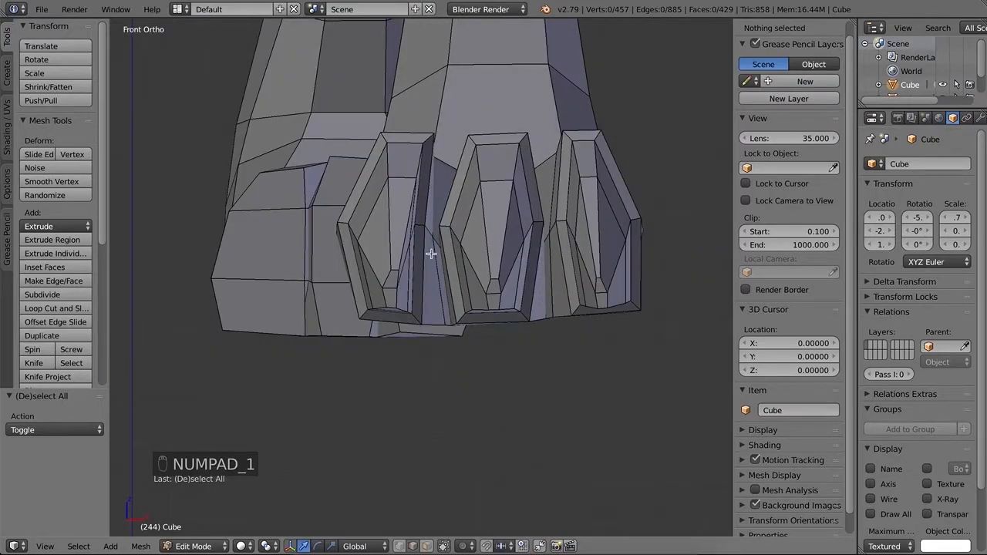
{"action": "key", "text": "Tab"}
{"action": "key", "text": "Tab"}
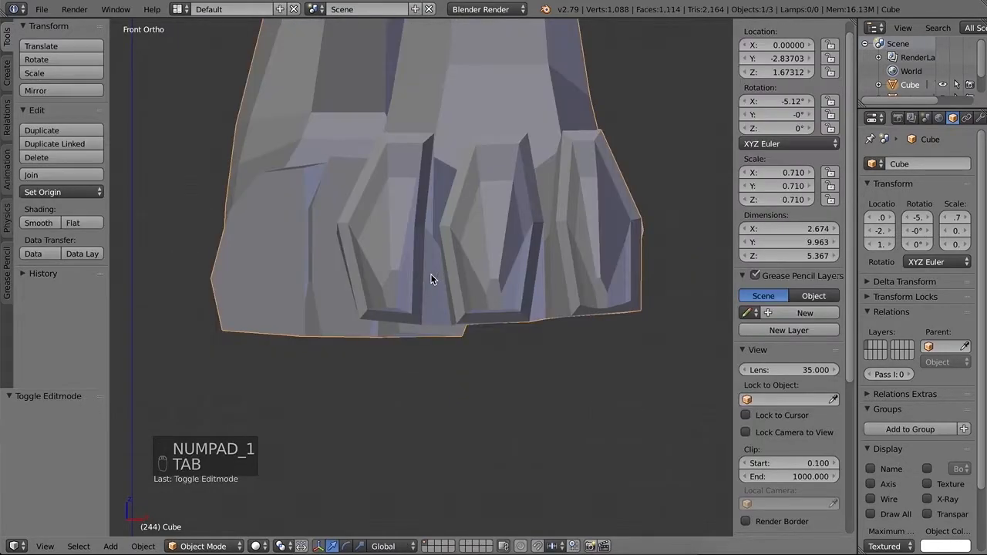
In the front view, move the inner toe's four-vertex edge path facing the middle toe 0.031 along X toward the middle toe.
{"action": "key", "text": "ctrl+Tab"}
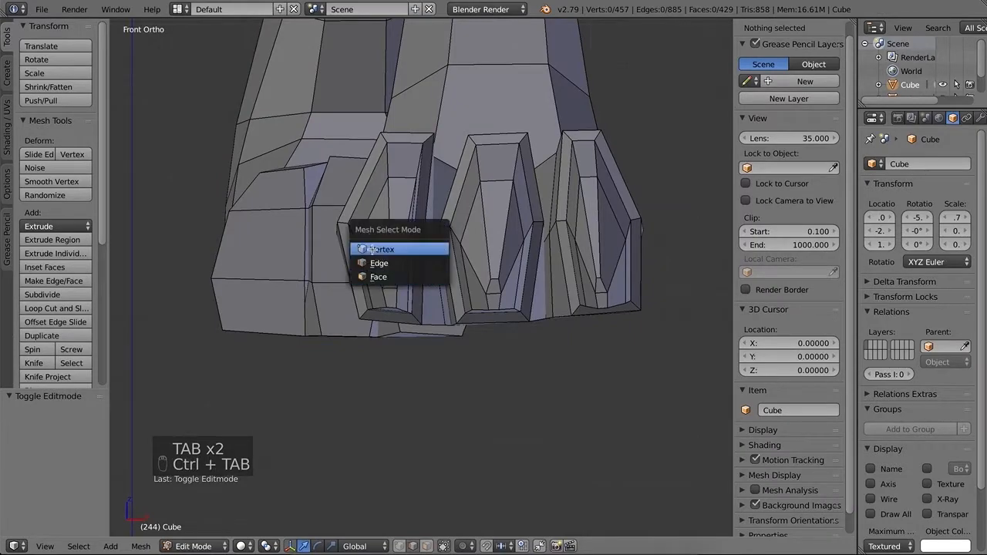
{"action": "left_click", "coordinate": [383, 250]}
{"action": "right_click", "coordinate": [423, 224]}
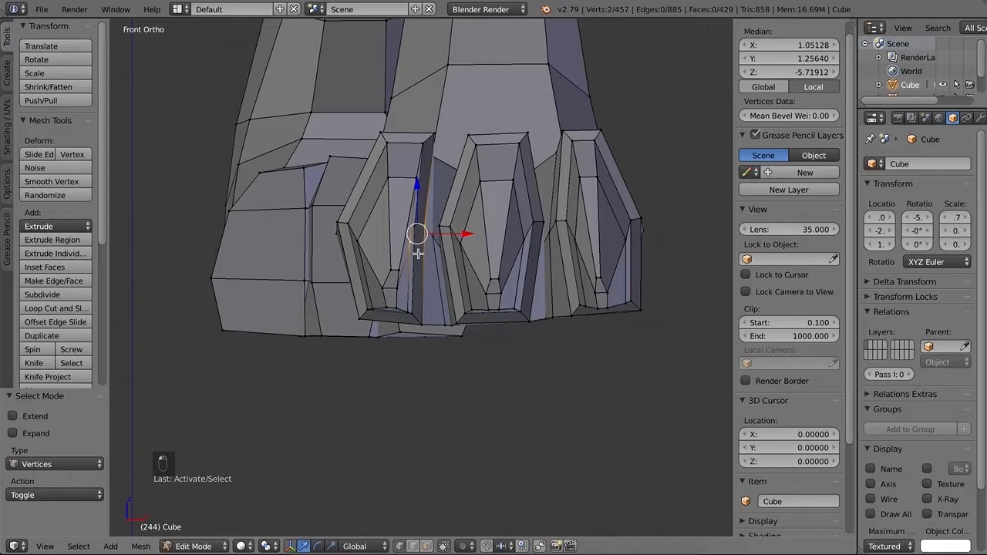
{"action": "right_click", "coordinate": [428, 219]}
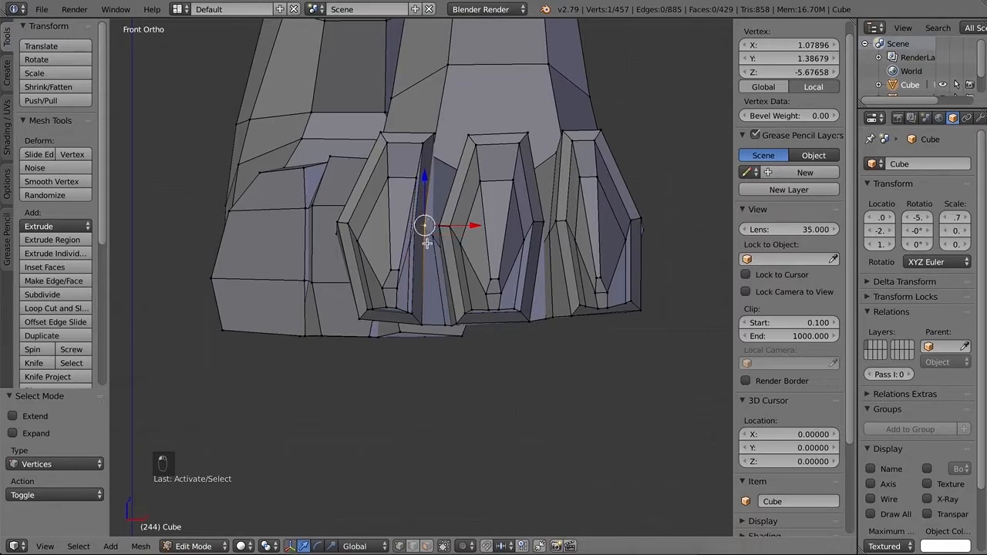
{"action": "right_click", "coordinate": [398, 289], "text": "ctrl"}
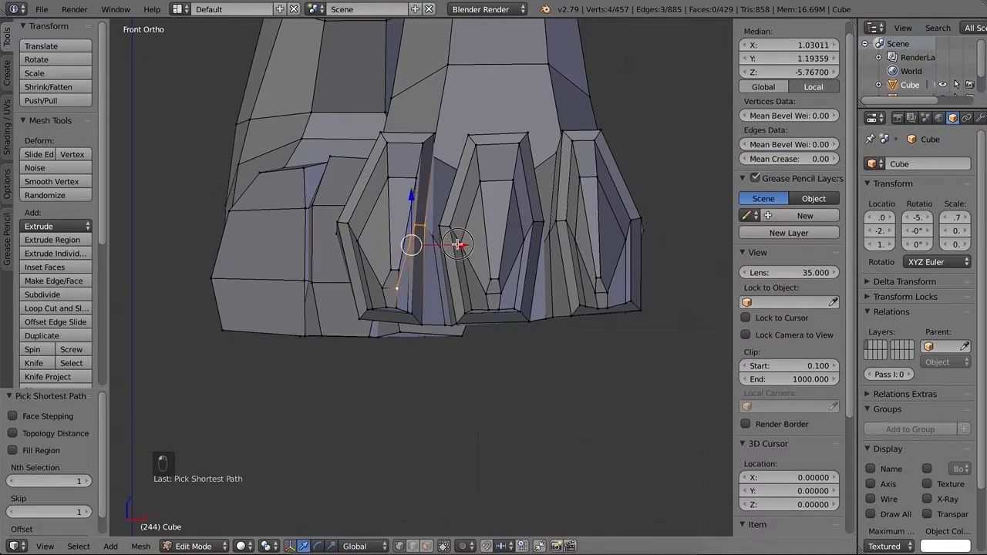
{"action": "key", "text": "g"}
{"action": "key", "text": "x"}
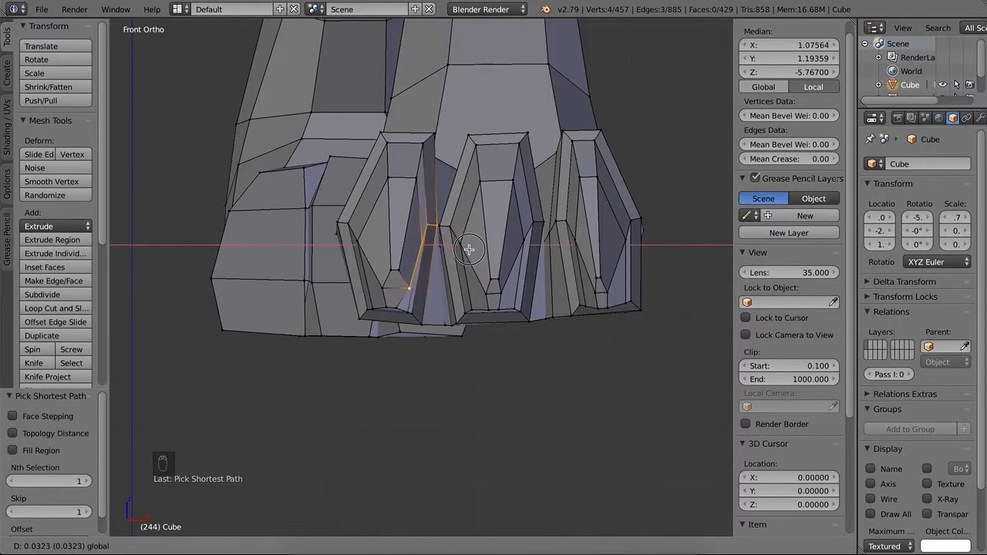
{"action": "left_click", "coordinate": [469, 250]}
Move the single vertex at the claw-tip end of the inner toe's edge path by -0.013 along X.
{"action": "right_click", "coordinate": [406, 288]}
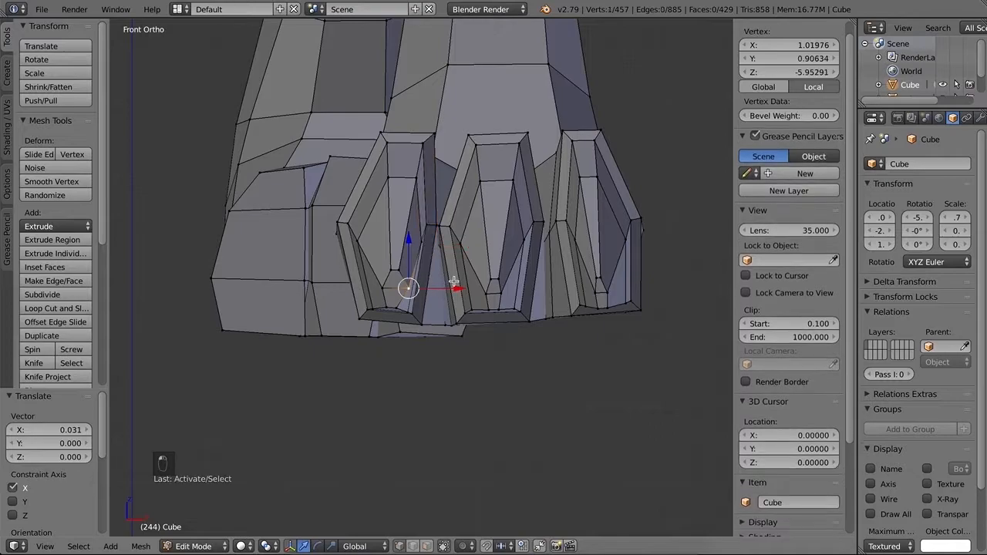
{"action": "key", "text": "g"}
{"action": "key", "text": "x"}
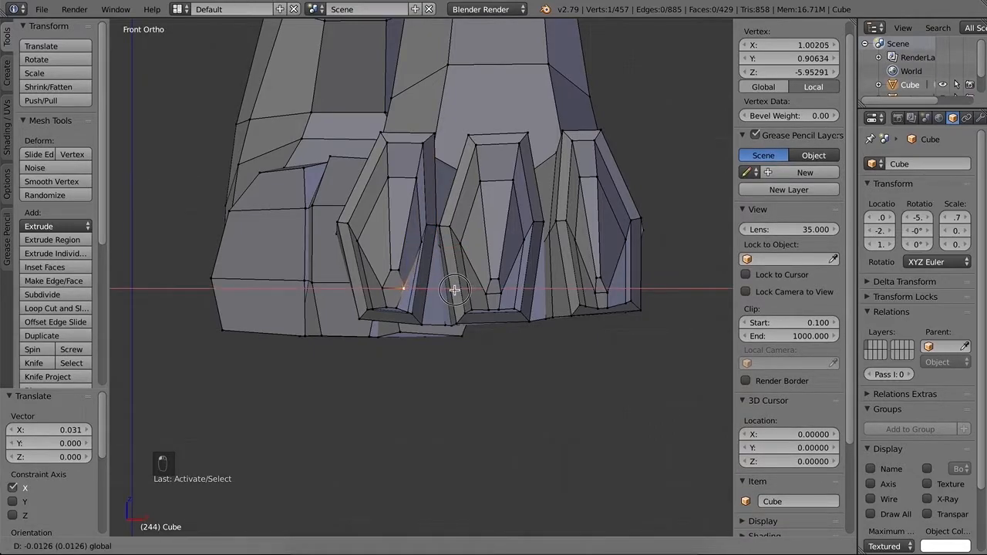
{"action": "left_click", "coordinate": [456, 291]}
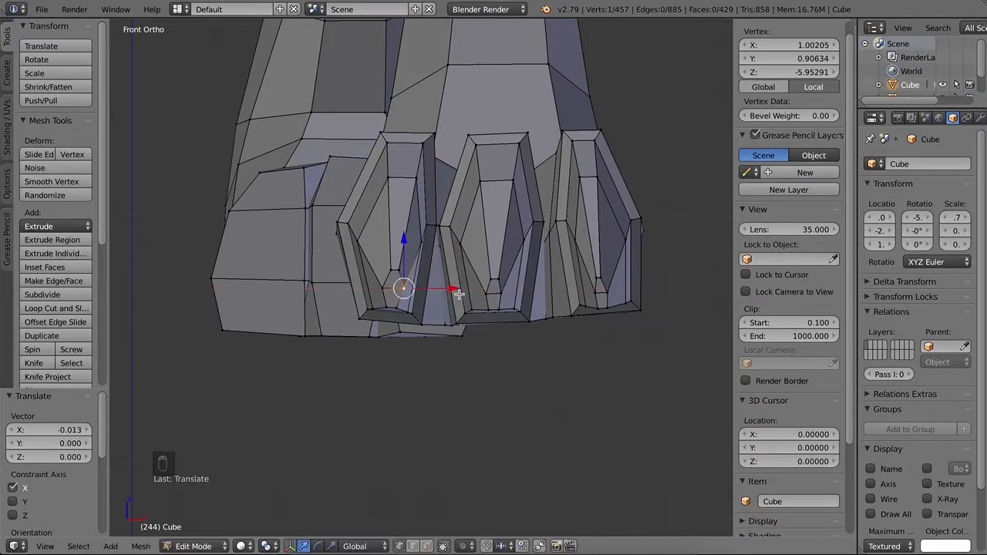
Move the outer toe's edge path along X toward the middle toe and shift its claw-tip vertex back 0.018 along X.
{"action": "right_click", "coordinate": [554, 222]}
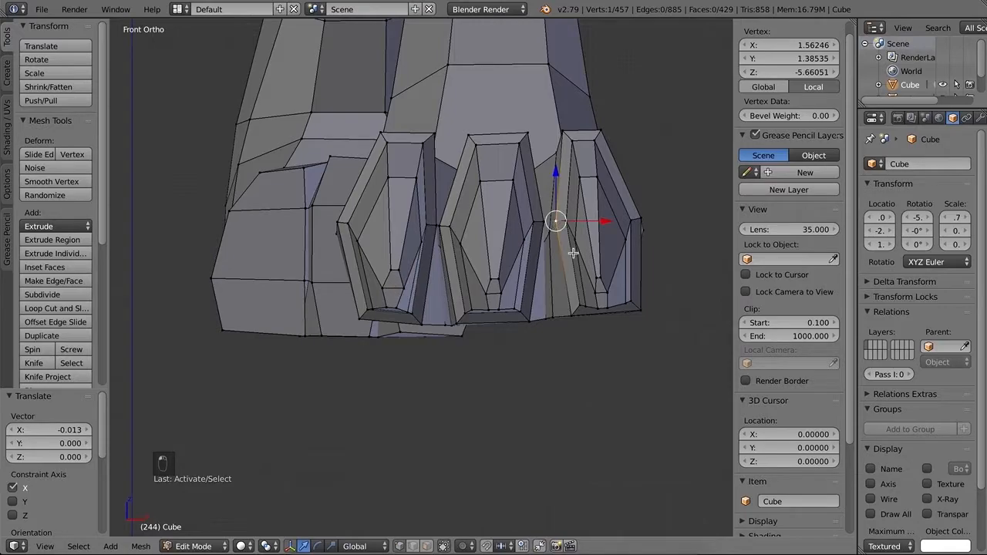
{"action": "right_click", "coordinate": [599, 288], "text": "ctrl"}
{"action": "key", "text": "g"}
{"action": "key", "text": "x"}
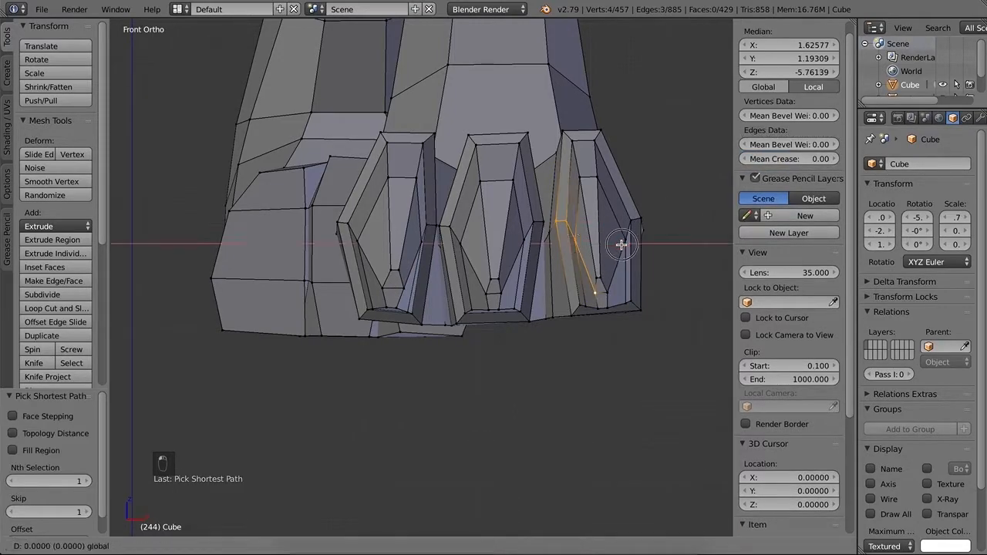
{"action": "left_click", "coordinate": [612, 249]}
{"action": "right_click", "coordinate": [585, 294]}
{"action": "left_click_drag", "start_coordinate": [634, 293], "coordinate": [641, 295]}
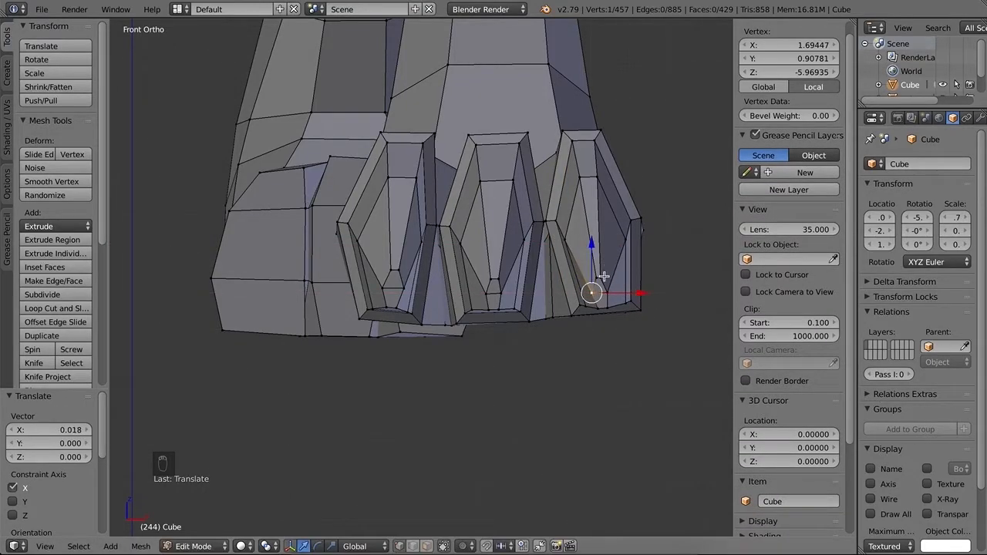
Inset the nine front faces of the hind paw's three toes with a thickness of 0.0414.
{"action": "scroll", "coordinate": [606, 280], "scroll_direction": "down", "scroll_amount": 3}
{"action": "middle_click_drag", "start_coordinate": [561, 343], "coordinate": [514, 287]}
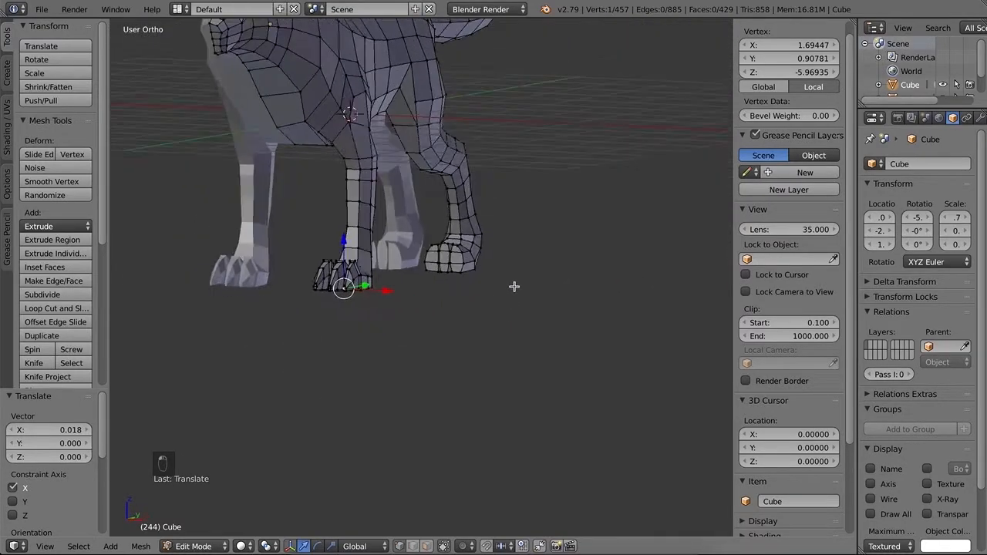
{"action": "scroll", "coordinate": [515, 287], "scroll_direction": "up", "scroll_amount": 5}
{"action": "right_click", "coordinate": [545, 243]}
{"action": "key", "text": "ctrl+u"}
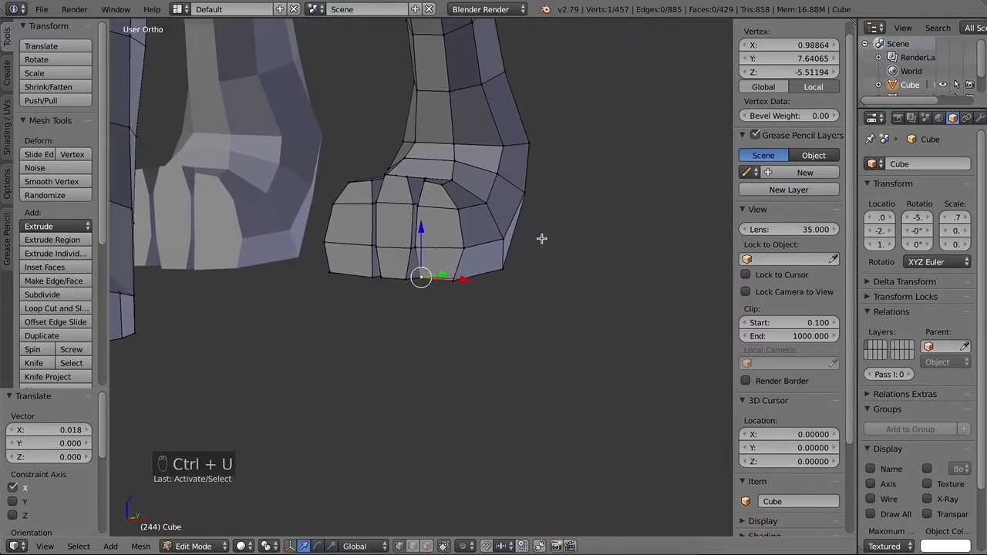
{"action": "key", "text": "a"}
{"action": "key", "text": "ctrl+Tab"}
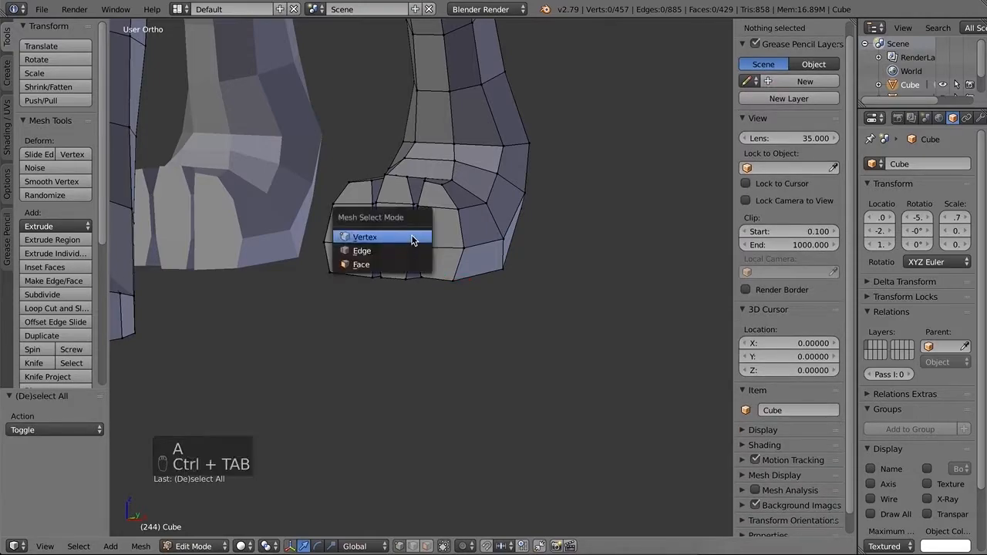
{"action": "left_click", "coordinate": [394, 264]}
{"action": "right_click", "coordinate": [432, 262]}
{"action": "right_click", "coordinate": [438, 227], "text": "shift"}
{"action": "right_click", "coordinate": [437, 198], "text": "shift"}
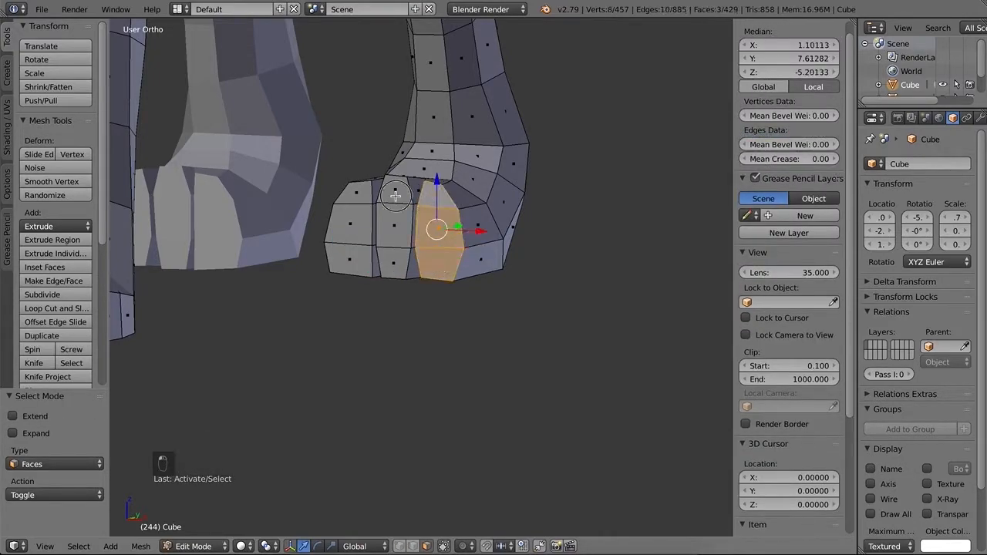
{"action": "right_click", "coordinate": [397, 192], "text": "shift"}
{"action": "right_click", "coordinate": [394, 226], "text": "shift"}
{"action": "right_click", "coordinate": [393, 262], "text": "shift"}
{"action": "right_click", "coordinate": [352, 261], "text": "shift"}
{"action": "right_click", "coordinate": [351, 226], "text": "shift"}
{"action": "right_click", "coordinate": [356, 206], "text": "shift"}
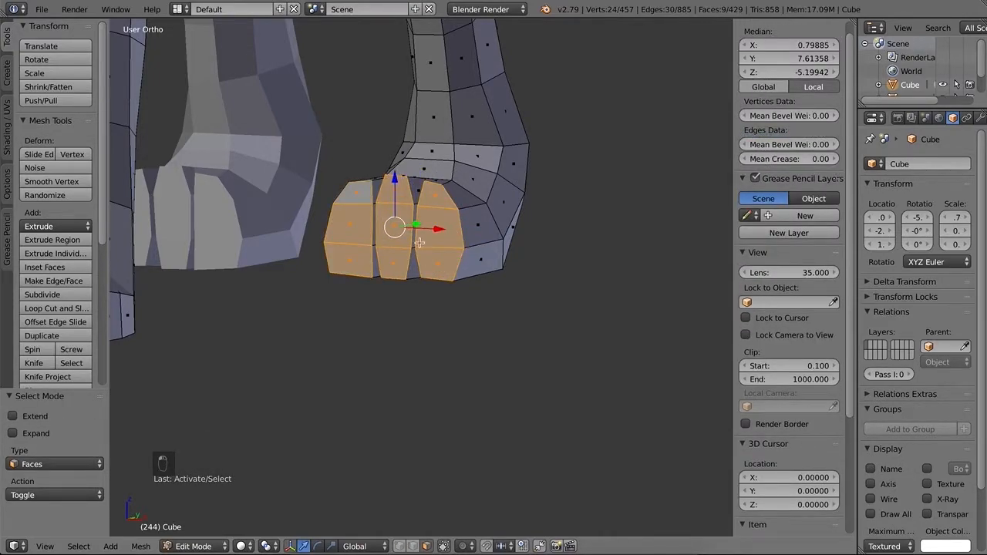
{"action": "key", "text": "i"}
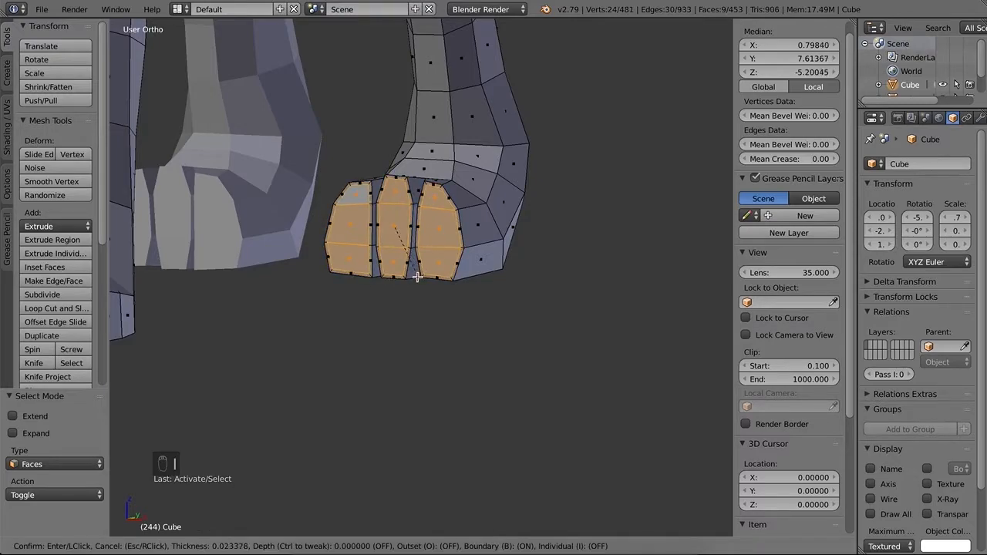
{"action": "left_click", "coordinate": [426, 276]}
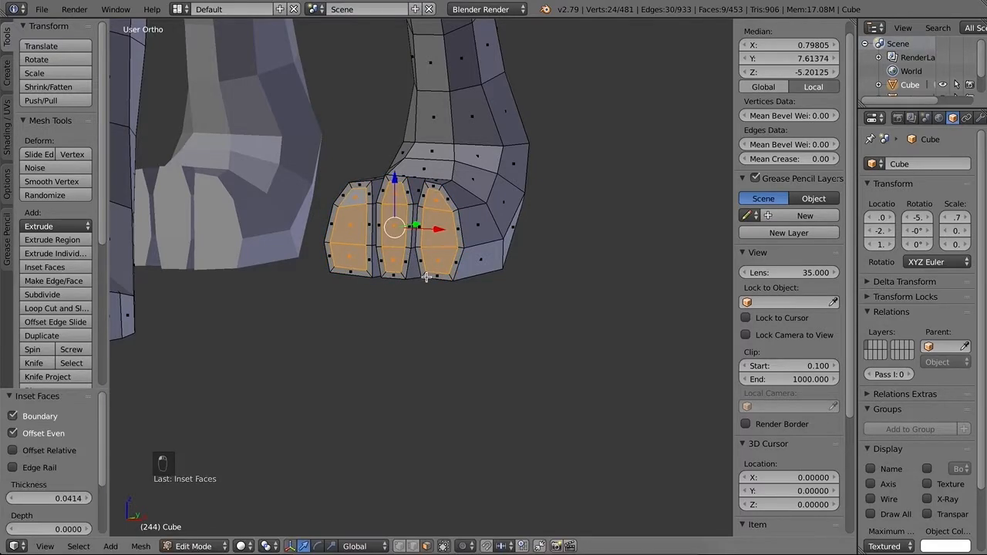
{"action": "key", "text": "KP_3"}
{"action": "key", "text": "s"}
{"action": "key", "text": "y"}
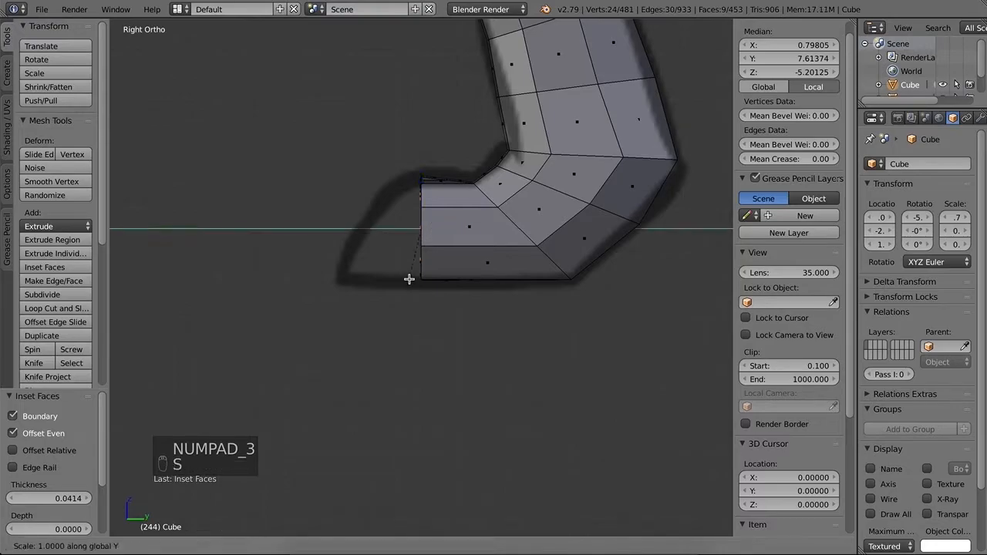
{"action": "left_click", "coordinate": [368, 280]}
{"action": "key", "text": "super+z"}
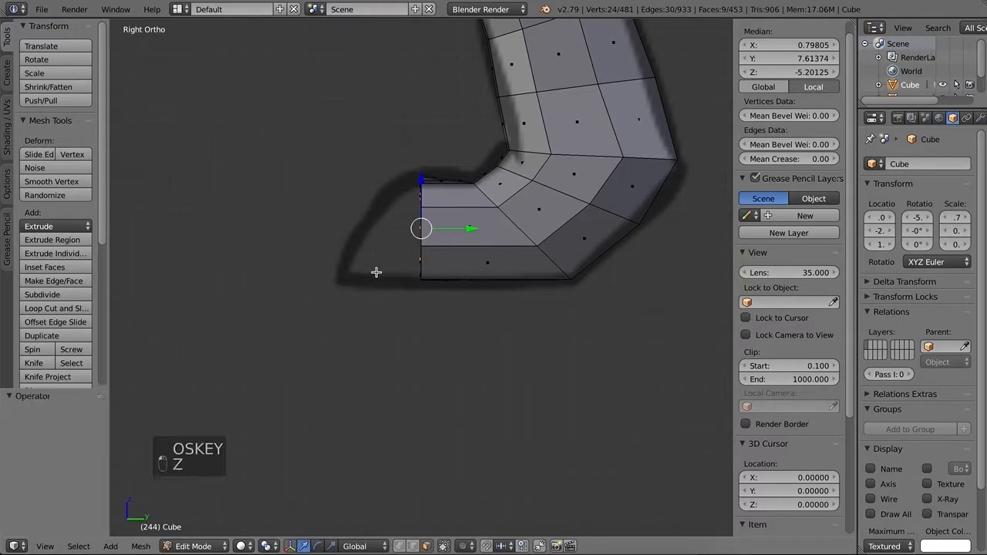
Extrude the hind paw's inset toe faces forward by -0.320 along Y.
{"action": "key", "text": "e"}
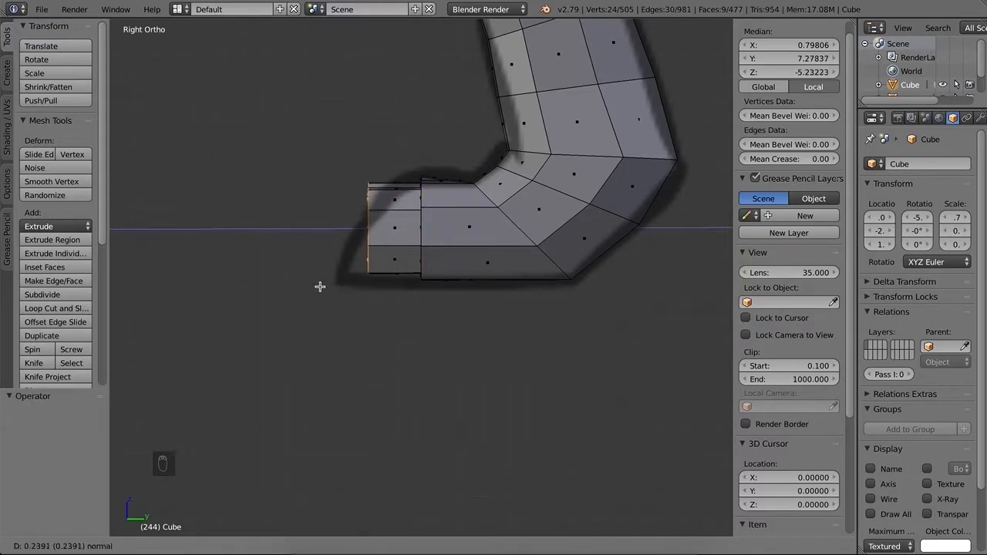
{"action": "key", "text": "y"}
{"action": "left_click", "coordinate": [304, 288]}
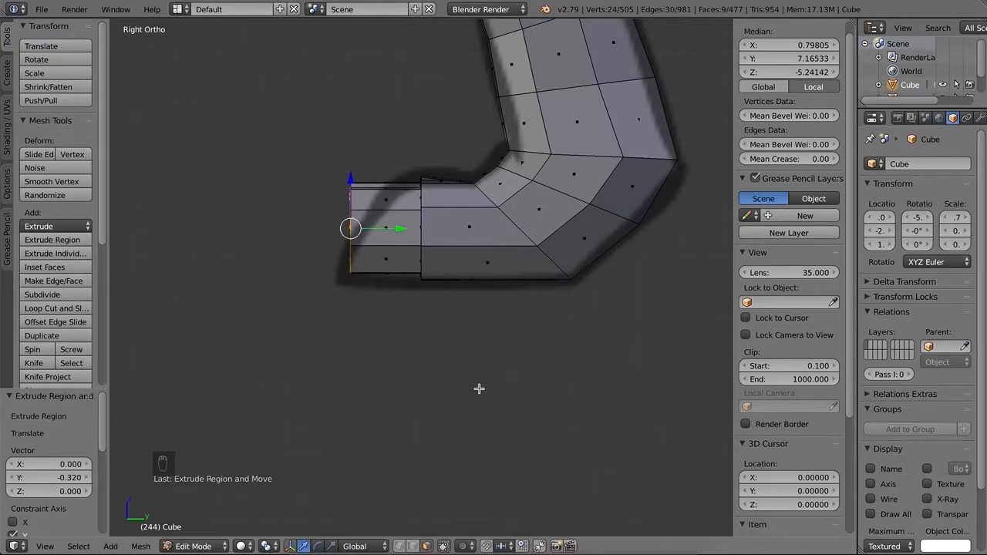
Add one centered loop cut around each of the hind paw's three extruded toes.
{"action": "middle_click_drag", "start_coordinate": [476, 393], "coordinate": [502, 404]}
{"action": "key", "text": "ctrl+r"}
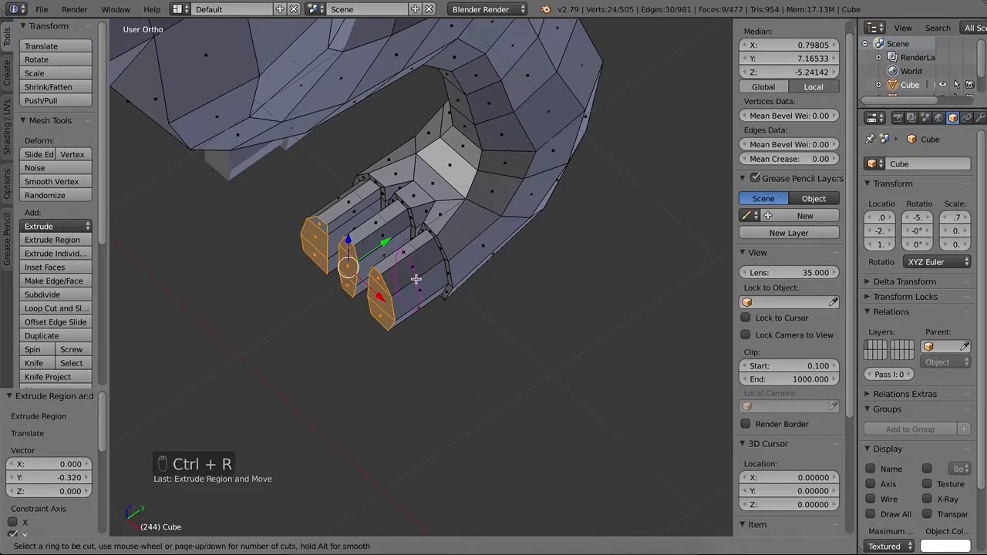
{"action": "left_click", "coordinate": [417, 280]}
{"action": "right_click", "coordinate": [417, 280]}
{"action": "key", "text": "ctrl+r"}
{"action": "left_click", "coordinate": [374, 229]}
{"action": "right_click", "coordinate": [374, 230]}
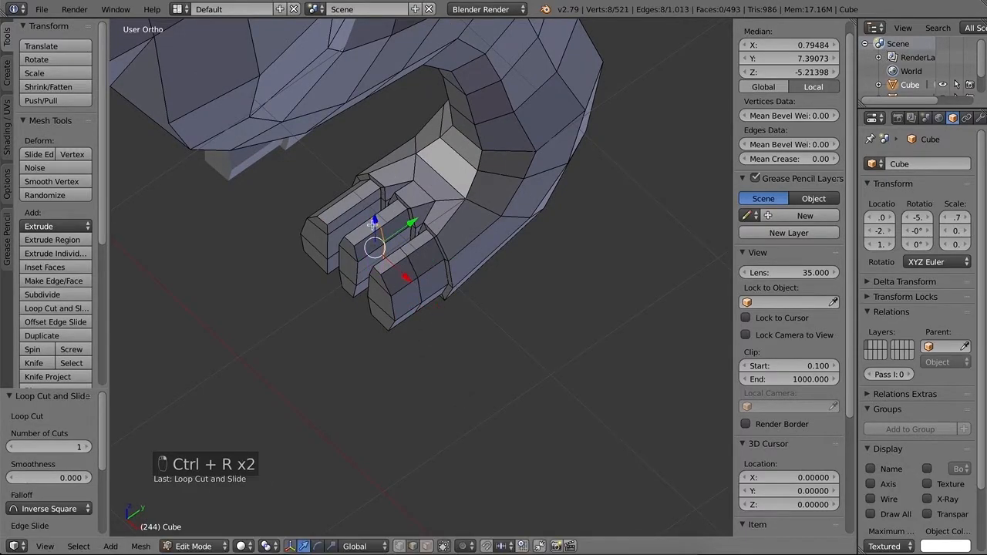
{"action": "key", "text": "ctrl+r"}
{"action": "left_click", "coordinate": [337, 202]}
{"action": "right_click", "coordinate": [338, 202]}
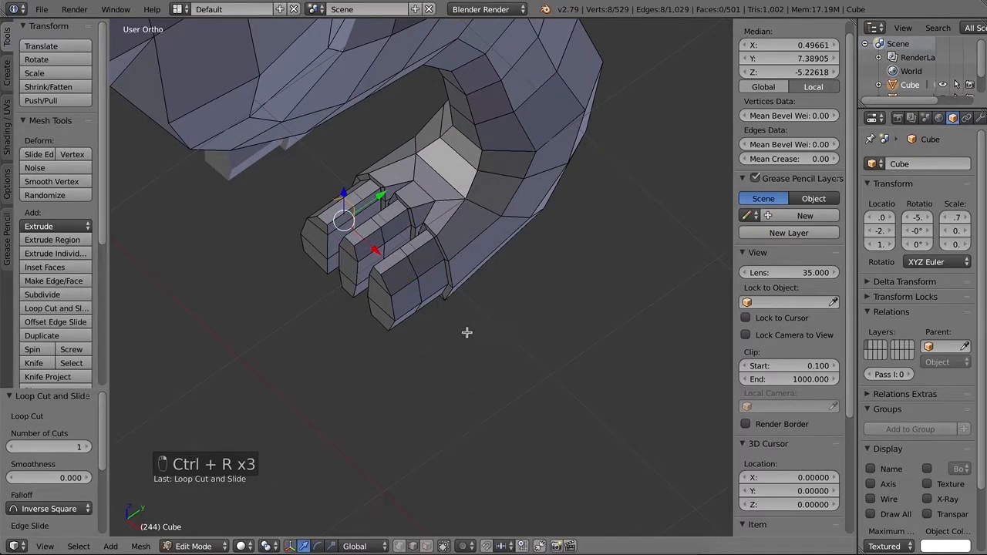
Select the nine front end faces of the three hind toes and scale them to 0.309 along Z in the side view.
{"action": "key", "text": "Tab"}
{"action": "key", "text": "Tab"}
{"action": "key", "text": "ctrl+Tab"}
{"action": "left_click", "coordinate": [384, 319]}
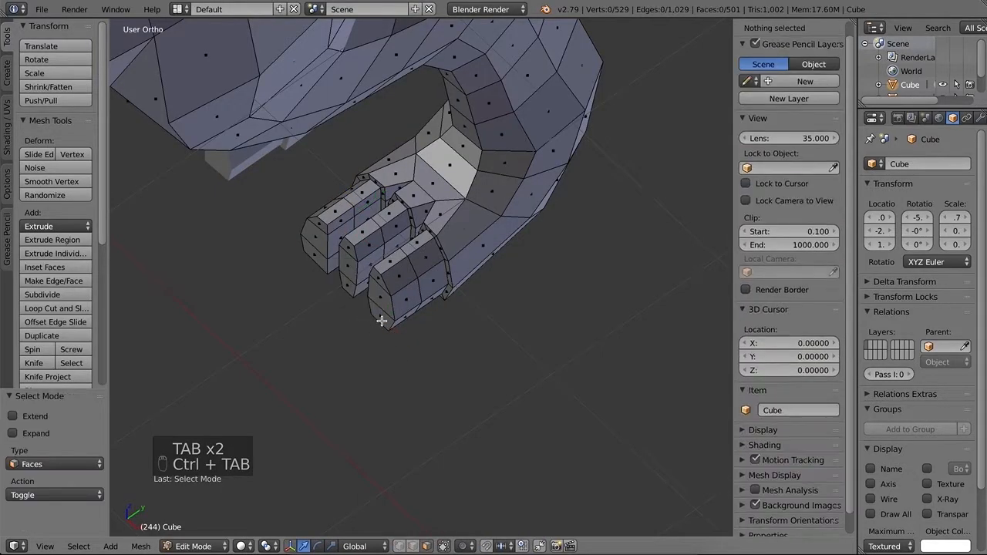
{"action": "right_click", "coordinate": [381, 316]}
{"action": "right_click", "coordinate": [380, 297], "text": "shift"}
{"action": "right_click", "coordinate": [377, 276], "text": "shift"}
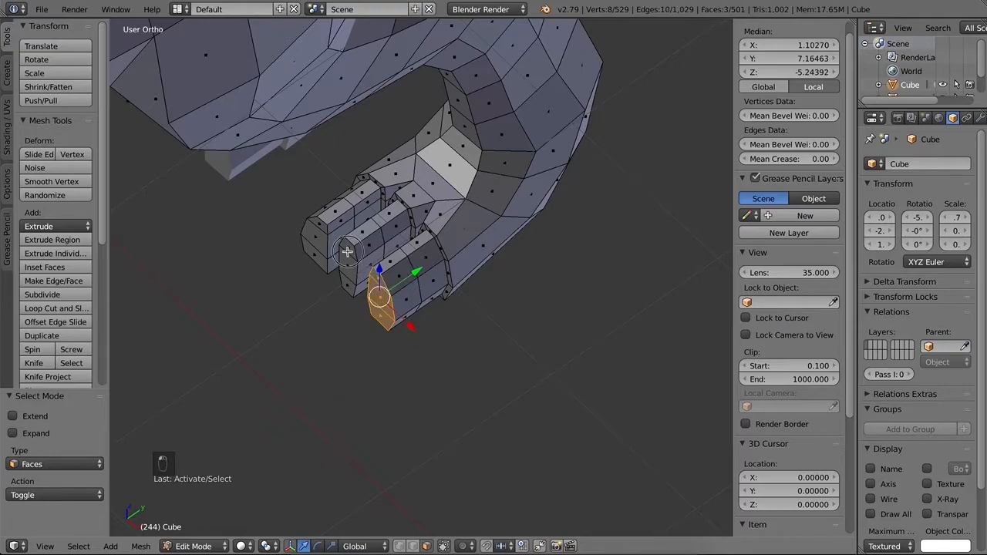
{"action": "right_click", "coordinate": [347, 251], "text": "shift"}
{"action": "right_click", "coordinate": [348, 269], "text": "shift"}
{"action": "right_click", "coordinate": [349, 287], "text": "shift"}
{"action": "right_click", "coordinate": [314, 261], "text": "shift"}
{"action": "right_click", "coordinate": [314, 244], "text": "shift"}
{"action": "right_click", "coordinate": [312, 227], "text": "shift"}
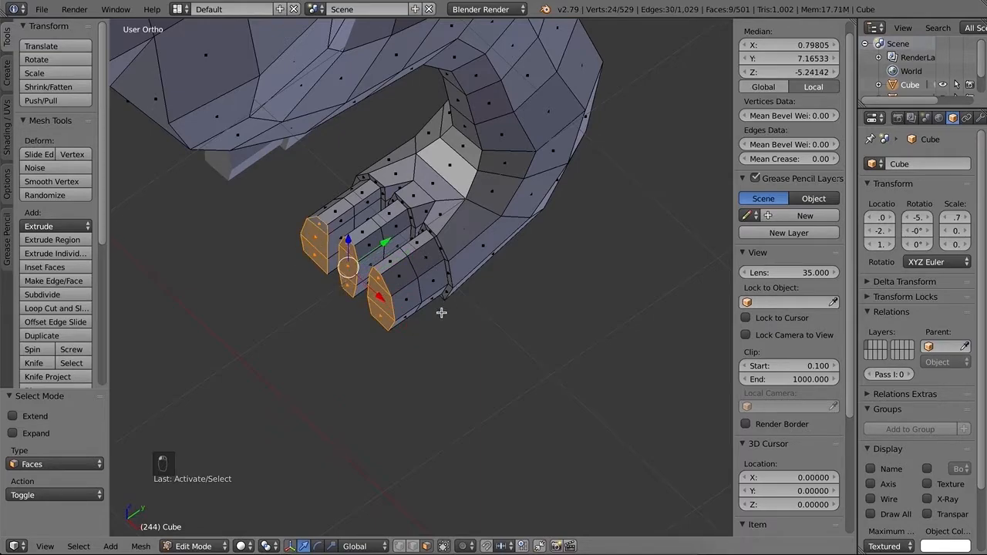
{"action": "key", "text": "KP_3"}
{"action": "key", "text": "s"}
{"action": "key", "text": "z"}
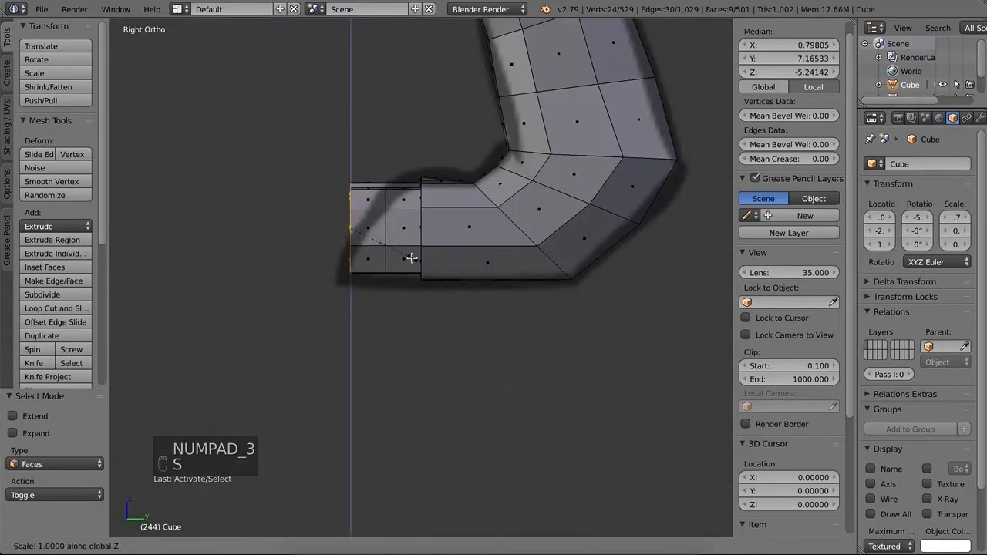
{"action": "left_click", "coordinate": [366, 238]}
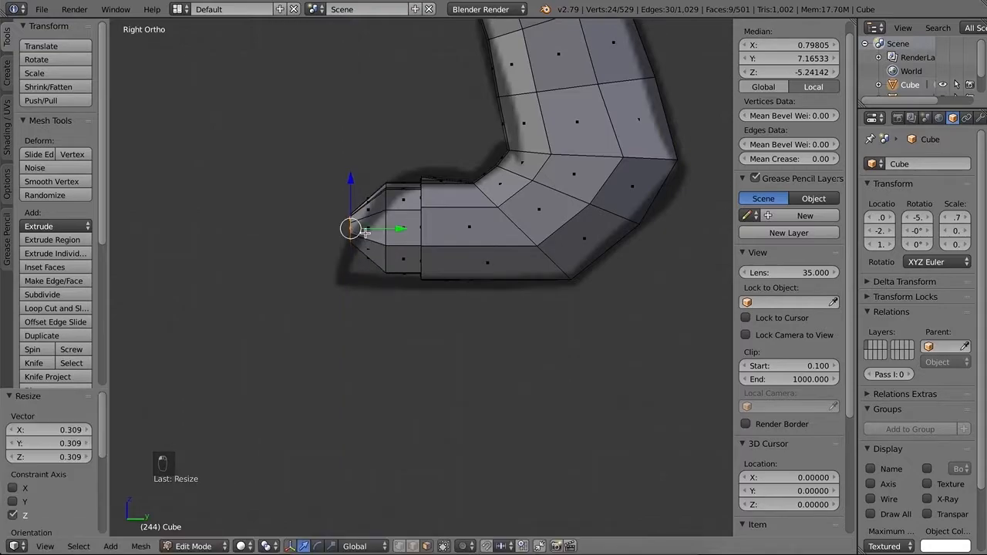
Lower the hind toes' tapered end faces by 0.149 along Z to form the claw tips.
{"action": "key", "text": "g"}
{"action": "key", "text": "z"}
{"action": "left_click", "coordinate": [346, 213]}
{"action": "middle_click_drag", "start_coordinate": [581, 324], "coordinate": [416, 301]}
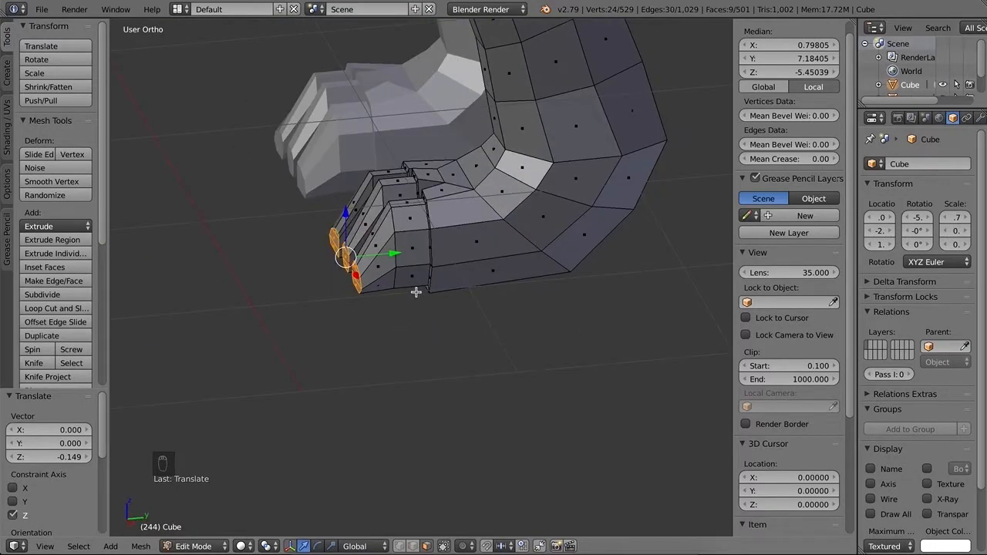
Select the middle vertex loops of the three hind toes and scale them to 0.756 along Z in the side view.
{"action": "key", "text": "ctrl+Tab"}
{"action": "left_click", "coordinate": [378, 263]}
{"action": "key", "text": "shift+z"}
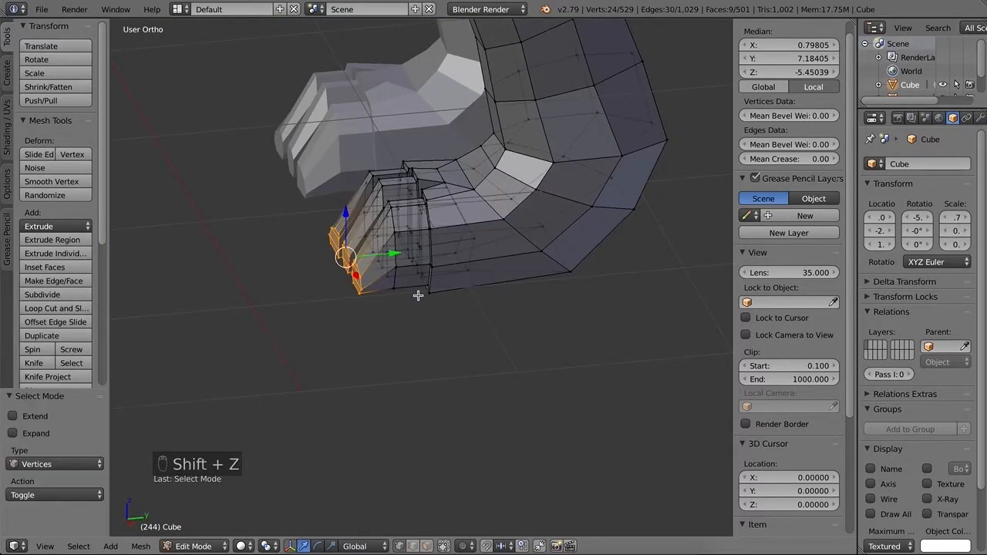
{"action": "key", "text": "KP_3"}
{"action": "mouse_move", "coordinate": [401, 281]}
{"action": "right_mouse_down", "text": "ctrl"}
{"action": "mouse_move", "coordinate": [390, 170]}
{"action": "mouse_move", "coordinate": [378, 280]}
{"action": "mouse_move", "coordinate": [404, 300]}
{"action": "right_mouse_up", "text": "ctrl"}
{"action": "key", "text": "a"}
{"action": "mouse_move", "coordinate": [397, 238]}
{"action": "right_mouse_down", "text": "ctrl"}
{"action": "mouse_move", "coordinate": [370, 221]}
{"action": "mouse_move", "coordinate": [398, 286]}
{"action": "mouse_move", "coordinate": [383, 297]}
{"action": "right_mouse_up", "text": "ctrl"}
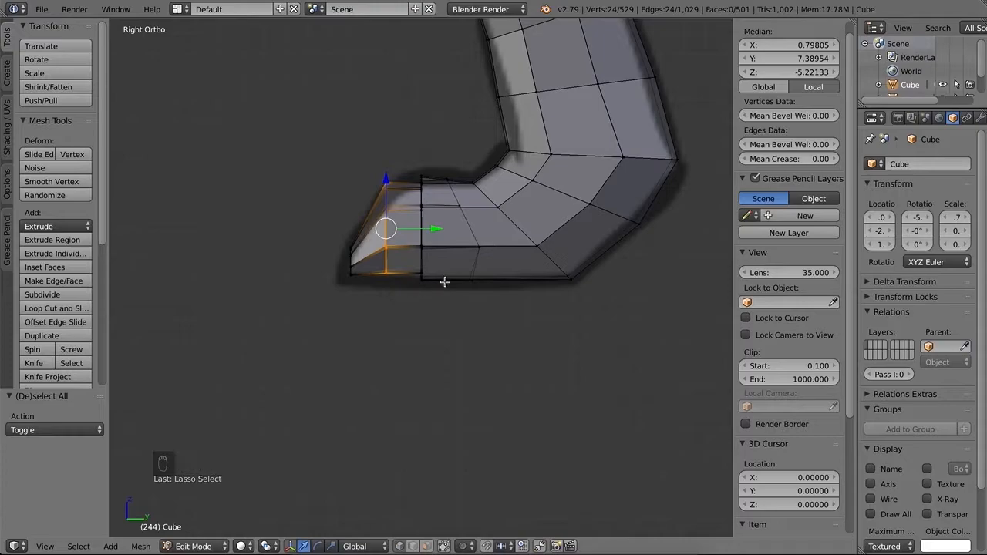
{"action": "key", "text": "s"}
{"action": "key", "text": "z"}
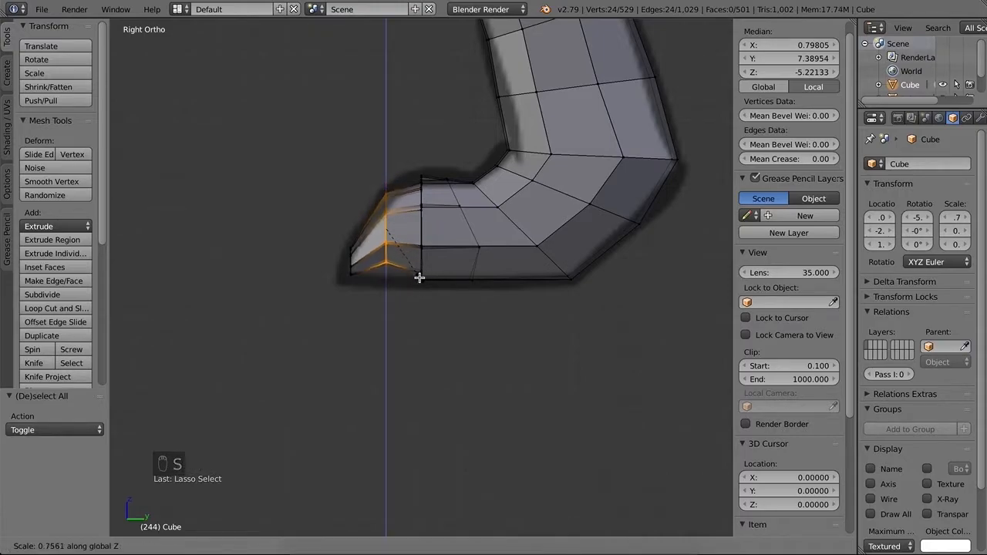
{"action": "left_click", "coordinate": [419, 277]}
Lower the hind toes' middle loops by about 0.040 along Z to match the side reference.
{"action": "key", "text": "g"}
{"action": "key", "text": "z"}
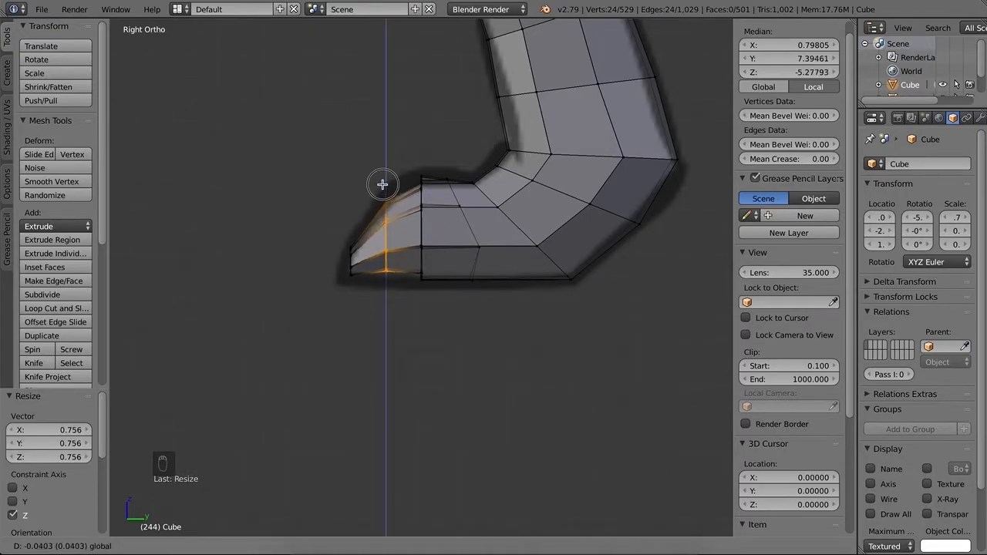
{"action": "left_click", "coordinate": [382, 184]}
{"action": "key", "text": "a"}
Select the tip vertices of the outer hind toe and scale them to 0.503 along X.
{"action": "middle_click_drag", "start_coordinate": [445, 282], "coordinate": [466, 329]}
{"action": "mouse_move", "coordinate": [341, 364]}
{"action": "middle_mouse_down"}
{"action": "mouse_move", "coordinate": [251, 363]}
{"action": "mouse_move", "coordinate": [280, 364]}
{"action": "mouse_move", "coordinate": [309, 396]}
{"action": "mouse_move", "coordinate": [296, 393]}
{"action": "mouse_move", "coordinate": [384, 401]}
{"action": "middle_mouse_up"}
{"action": "mouse_move", "coordinate": [384, 402]}
{"action": "left_mouse_down", "text": "ctrl"}
{"action": "mouse_move", "coordinate": [375, 360]}
{"action": "mouse_move", "coordinate": [401, 422]}
{"action": "left_mouse_up", "text": "ctrl"}
{"action": "key", "text": "s"}
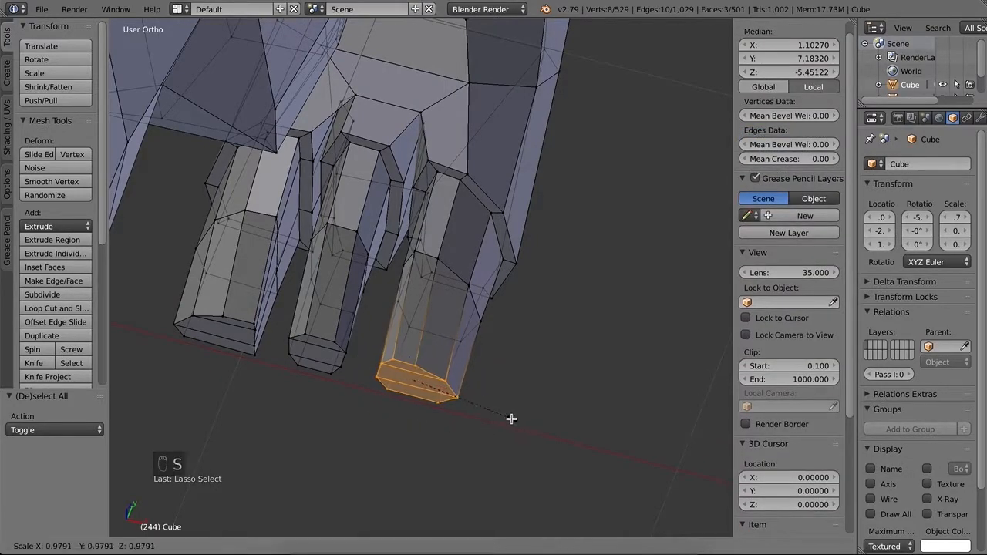
{"action": "key", "text": "x"}
{"action": "left_click", "coordinate": [455, 413]}
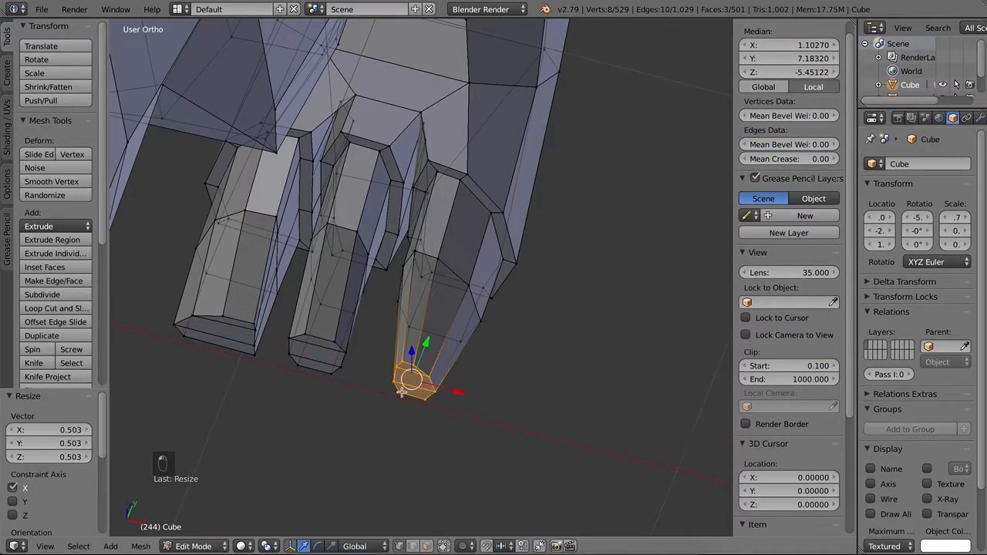
Narrow the middle hind toe's tip by scaling its vertices to 0.529 along X.
{"action": "key", "text": "a"}
{"action": "mouse_move", "coordinate": [346, 379]}
{"action": "left_mouse_down", "text": "ctrl"}
{"action": "mouse_move", "coordinate": [353, 404]}
{"action": "mouse_move", "coordinate": [381, 378]}
{"action": "left_mouse_up", "text": "ctrl"}
{"action": "key", "text": "s"}
{"action": "key", "text": "x"}
{"action": "left_click", "coordinate": [357, 364]}
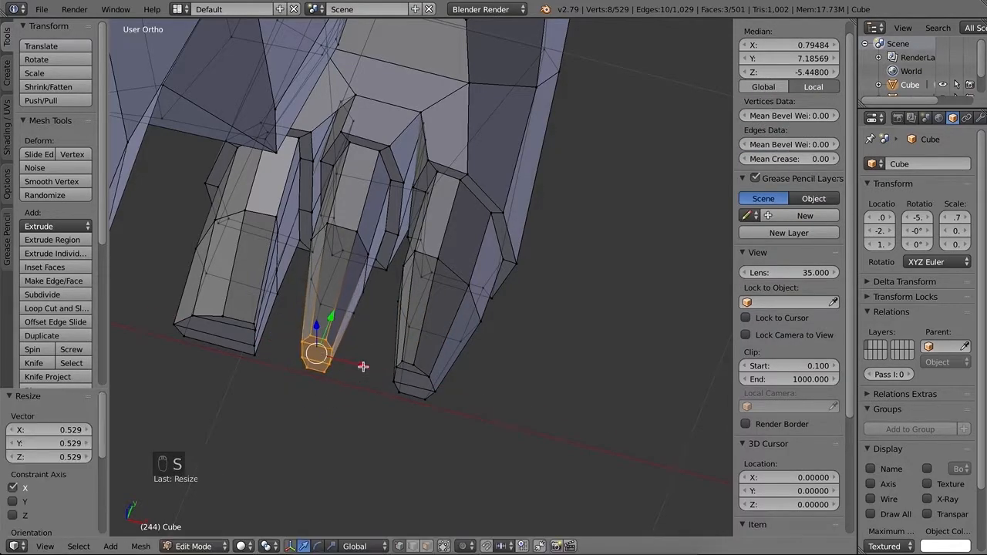
Select the inner hind toe's tip vertices and scale them to 0.475 along X.
{"action": "mouse_move", "coordinate": [356, 364]}
{"action": "middle_mouse_down"}
{"action": "mouse_move", "coordinate": [313, 331]}
{"action": "mouse_move", "coordinate": [419, 359]}
{"action": "mouse_move", "coordinate": [401, 393]}
{"action": "middle_mouse_up"}
{"action": "mouse_move", "coordinate": [401, 393]}
{"action": "left_mouse_down", "text": "ctrl"}
{"action": "mouse_move", "coordinate": [335, 434]}
{"action": "mouse_move", "coordinate": [375, 365]}
{"action": "mouse_move", "coordinate": [399, 407]}
{"action": "mouse_move", "coordinate": [319, 439]}
{"action": "mouse_move", "coordinate": [390, 355]}
{"action": "mouse_move", "coordinate": [407, 413]}
{"action": "left_mouse_up", "text": "ctrl"}
{"action": "key", "text": "a"}
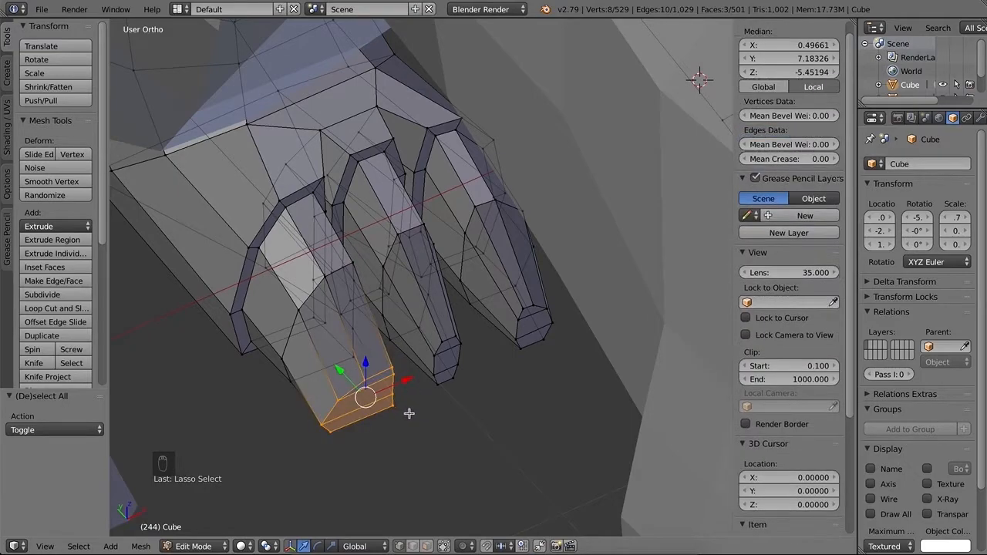
{"action": "key", "text": "s"}
{"action": "key", "text": "x"}
{"action": "left_click", "coordinate": [394, 415]}
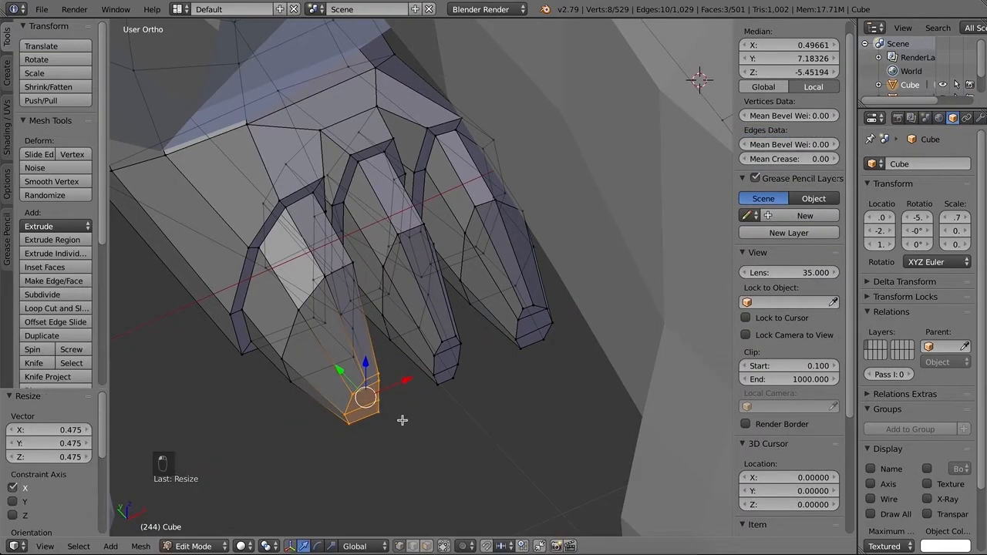
In the front view, move the inner hind toe's tip vertex 0.006 along X and its upper middle-loop edge -0.019 along X.
{"action": "key", "text": "KP_1"}
{"action": "right_click", "coordinate": [278, 255]}
{"action": "key", "text": "g"}
{"action": "key", "text": "x"}
{"action": "left_click", "coordinate": [289, 244]}
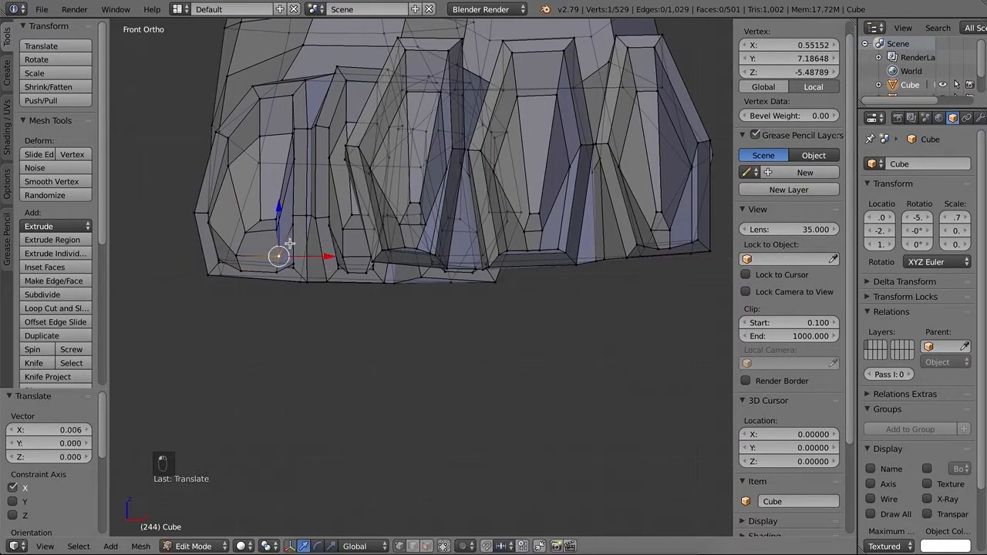
{"action": "right_click", "coordinate": [255, 135]}
{"action": "key", "text": "g"}
{"action": "key", "text": "x"}
{"action": "left_click", "coordinate": [310, 163]}
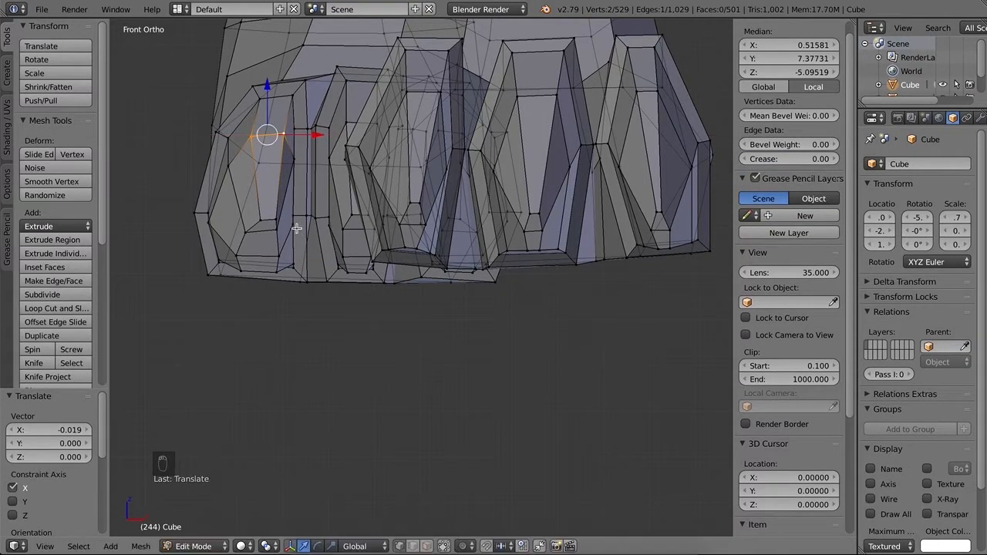
Examine the shape of the hind paw and then the front leg in Object Mode.
{"action": "scroll", "coordinate": [367, 223], "scroll_direction": "down", "scroll_amount": 2}
{"action": "mouse_move", "coordinate": [469, 242]}
{"action": "middle_mouse_down"}
{"action": "mouse_move", "coordinate": [440, 258]}
{"action": "mouse_move", "coordinate": [450, 279]}
{"action": "mouse_move", "coordinate": [452, 255]}
{"action": "middle_mouse_up"}
{"action": "key", "text": "shift+z"}
{"action": "key", "text": "a"}
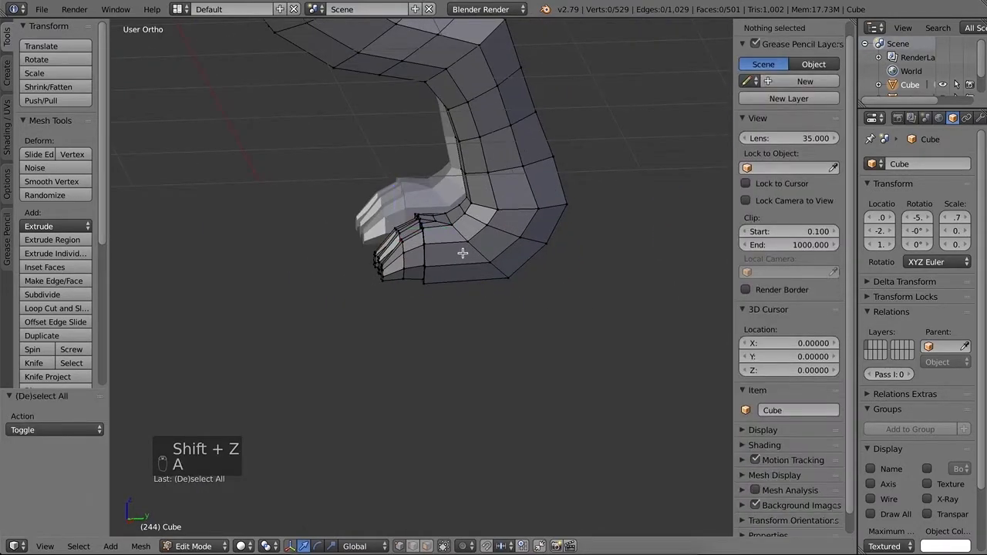
{"action": "key", "text": "Tab"}
{"action": "scroll", "coordinate": [462, 255], "scroll_direction": "down", "scroll_amount": 5}
{"action": "middle_click_drag", "start_coordinate": [375, 283], "coordinate": [725, 294]}
{"action": "scroll", "coordinate": [381, 281], "scroll_direction": "up", "scroll_amount": 6}
{"action": "mouse_move", "coordinate": [419, 268]}
{"action": "middle_mouse_down"}
{"action": "mouse_move", "coordinate": [432, 278]}
{"action": "mouse_move", "coordinate": [393, 254]}
{"action": "mouse_move", "coordinate": [415, 262]}
{"action": "middle_mouse_up"}
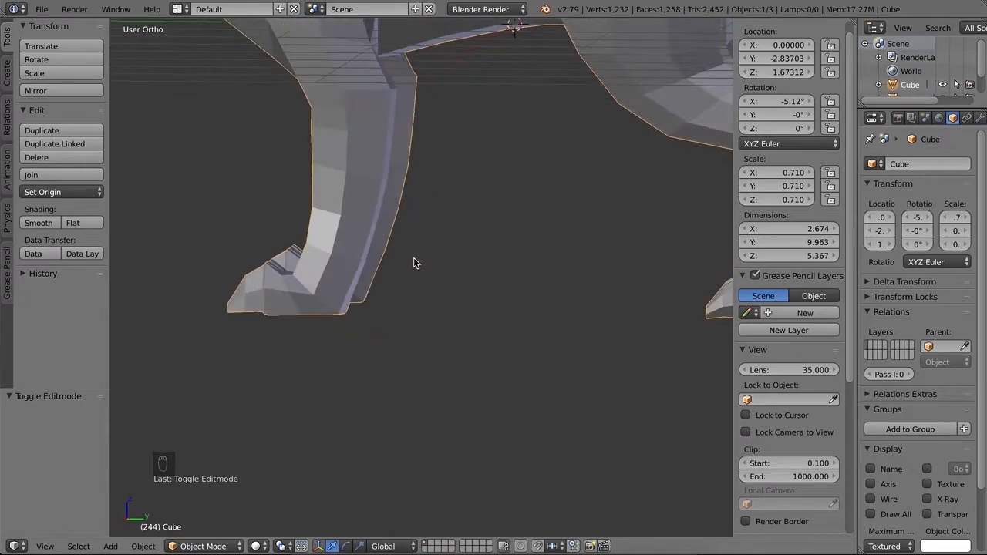
Extrude the four-vertex path on the outer rear edge of the upper front leg by 0.309 along Y and 0.103 along Z.
{"action": "key", "text": "KP_3"}
{"action": "key", "text": "Tab"}
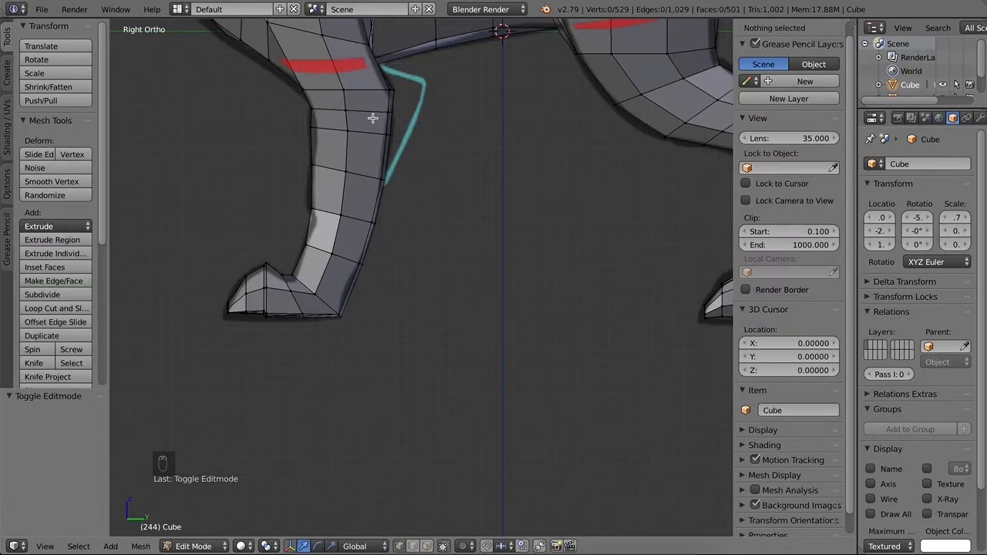
{"action": "right_click", "coordinate": [382, 176]}
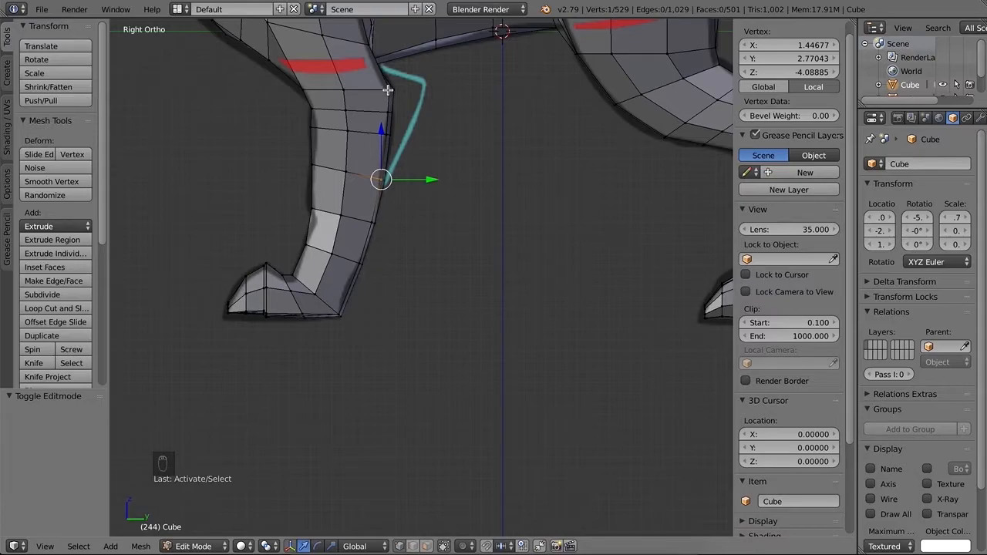
{"action": "right_click", "coordinate": [388, 88], "text": "ctrl"}
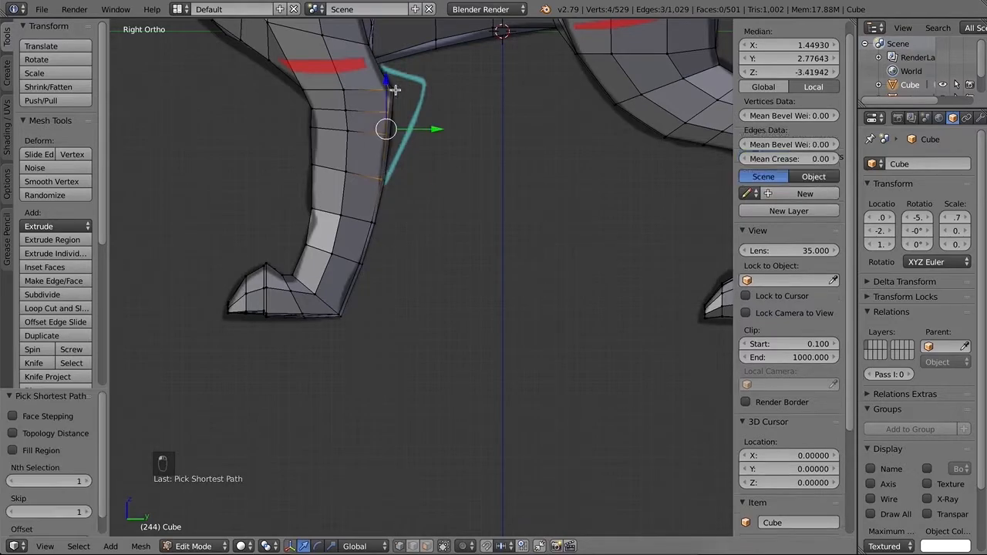
{"action": "key", "text": "e"}
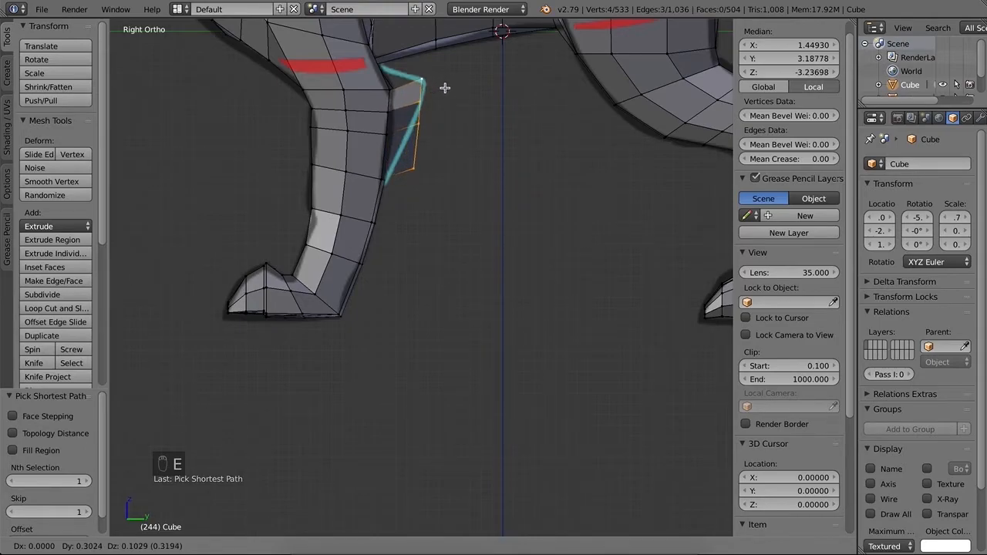
{"action": "left_click", "coordinate": [445, 88]}
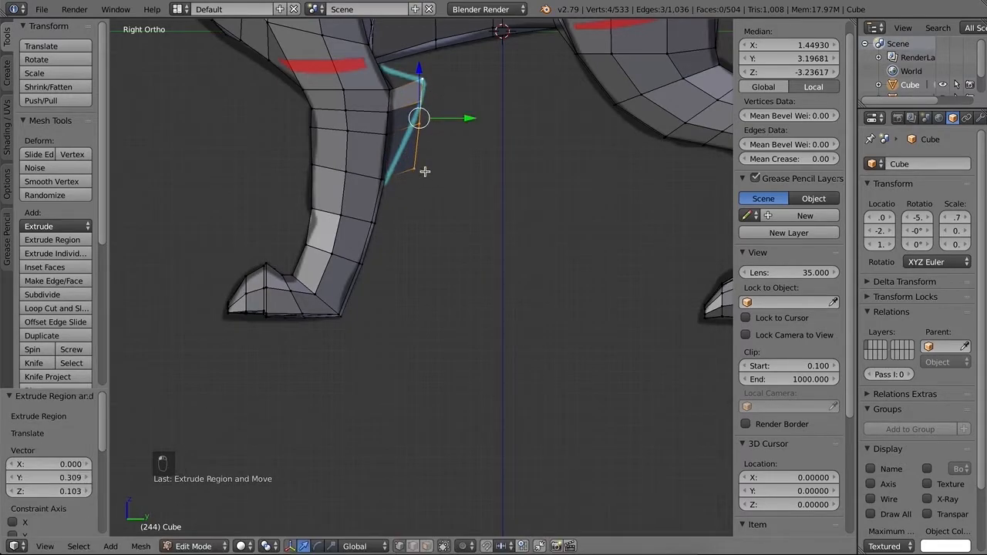
Move the outer extruded strip's lowest vertex -0.097 along Y and 0.187 along Z onto the reference outline.
{"action": "right_click", "coordinate": [425, 171]}
{"action": "left_click_drag", "start_coordinate": [441, 168], "coordinate": [404, 142]}
{"action": "key", "text": "g"}
{"action": "key", "text": "z"}
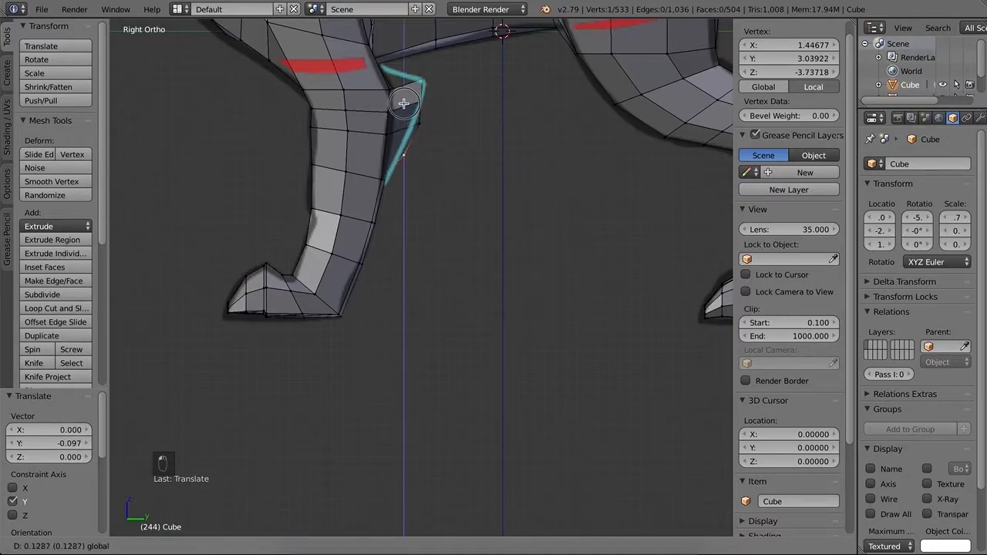
{"action": "left_click", "coordinate": [404, 99]}
Shift the outer strip's remaining three vertices, from lowest to highest, by -0.058, 0.006 and 0.039 along Y.
{"action": "right_click", "coordinate": [418, 123]}
{"action": "key", "text": "g"}
{"action": "key", "text": "y"}
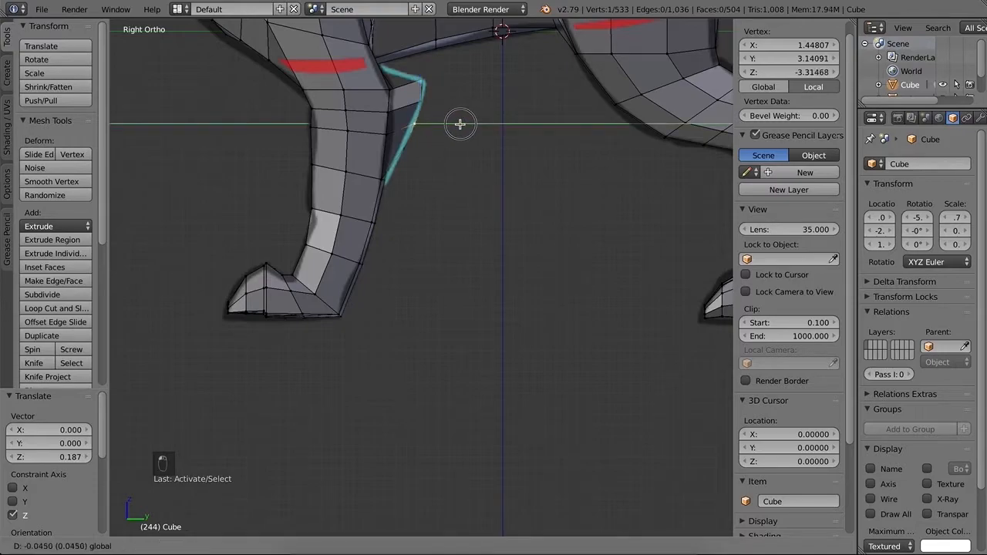
{"action": "left_click", "coordinate": [459, 124]}
{"action": "right_click", "coordinate": [453, 100]}
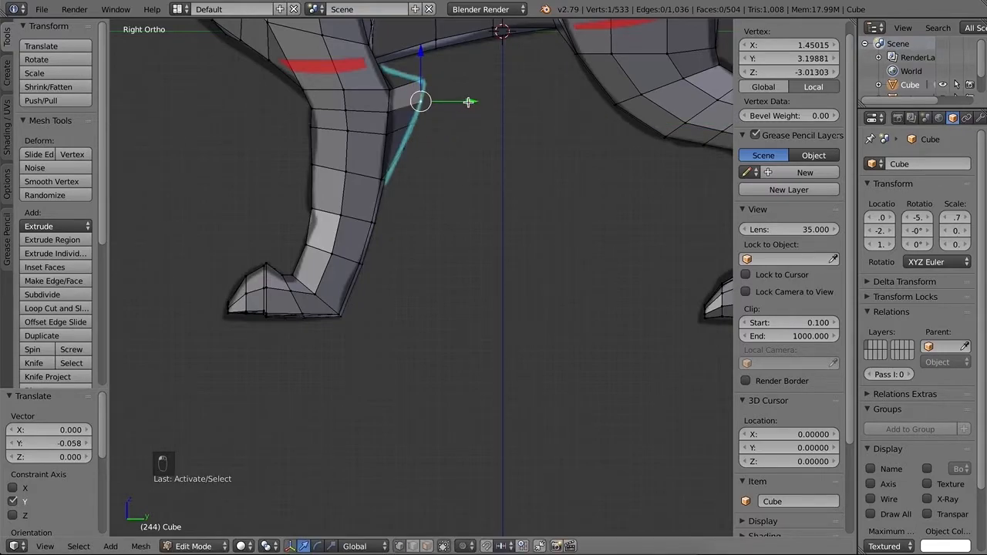
{"action": "key", "text": "g"}
{"action": "key", "text": "y"}
{"action": "left_click", "coordinate": [472, 100]}
{"action": "right_click", "coordinate": [472, 80]}
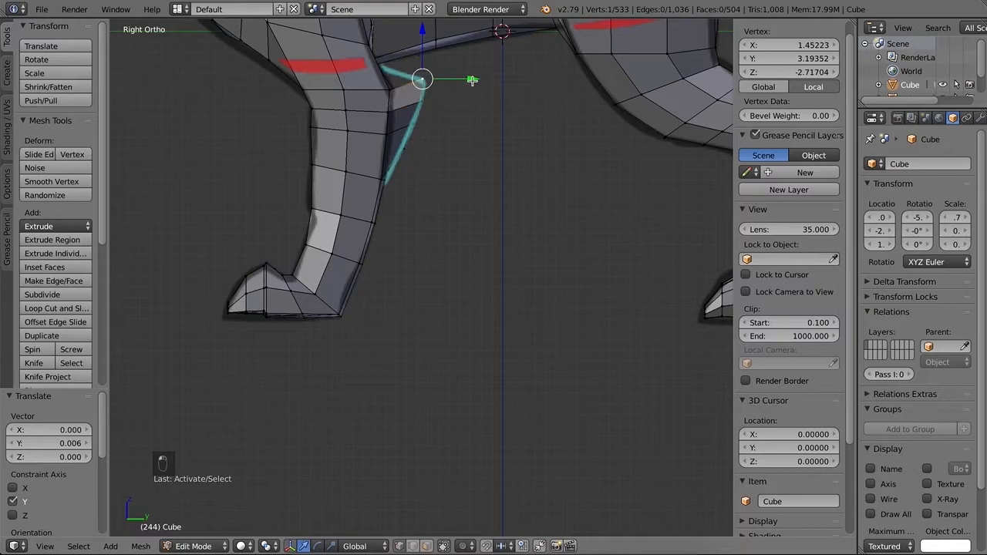
{"action": "key", "text": "g"}
{"action": "key", "text": "y"}
{"action": "left_click", "coordinate": [476, 78]}
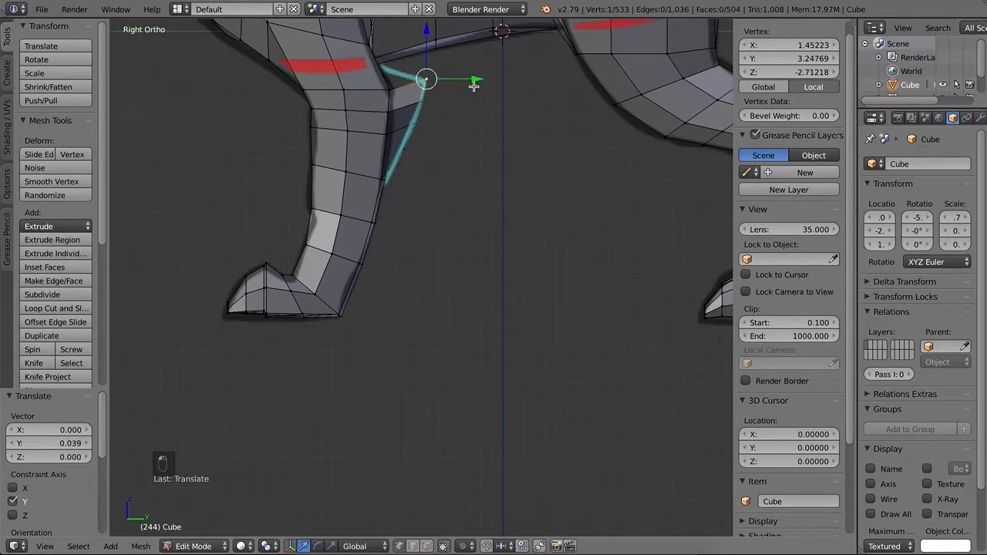
Extrude the matching four-vertex path on the front leg's inner rear edge by 0.302 along Y and 0.097 along Z.
{"action": "middle_click_drag", "start_coordinate": [445, 169], "coordinate": [272, 142]}
{"action": "right_click", "coordinate": [459, 107]}
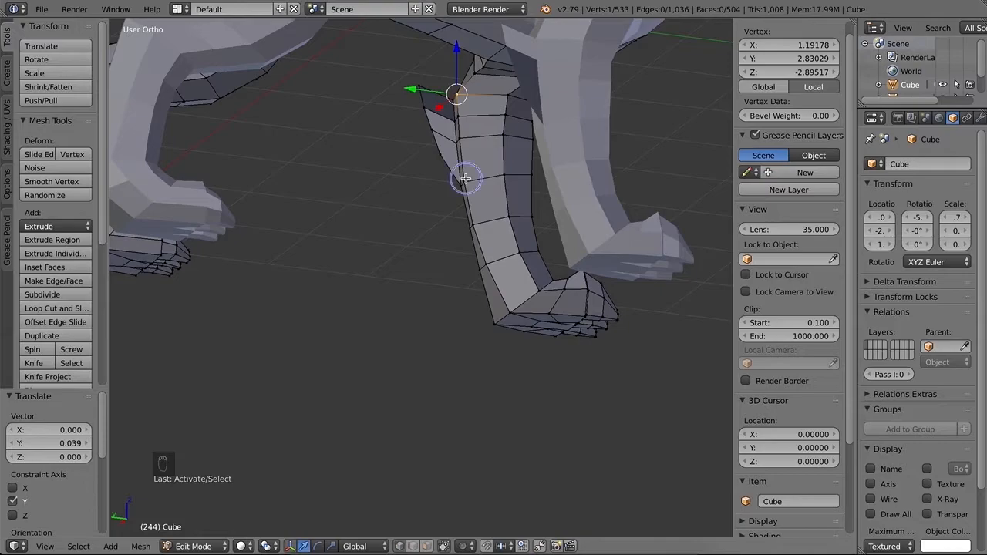
{"action": "right_click", "coordinate": [465, 179], "text": "ctrl"}
{"action": "key", "text": "KP_3"}
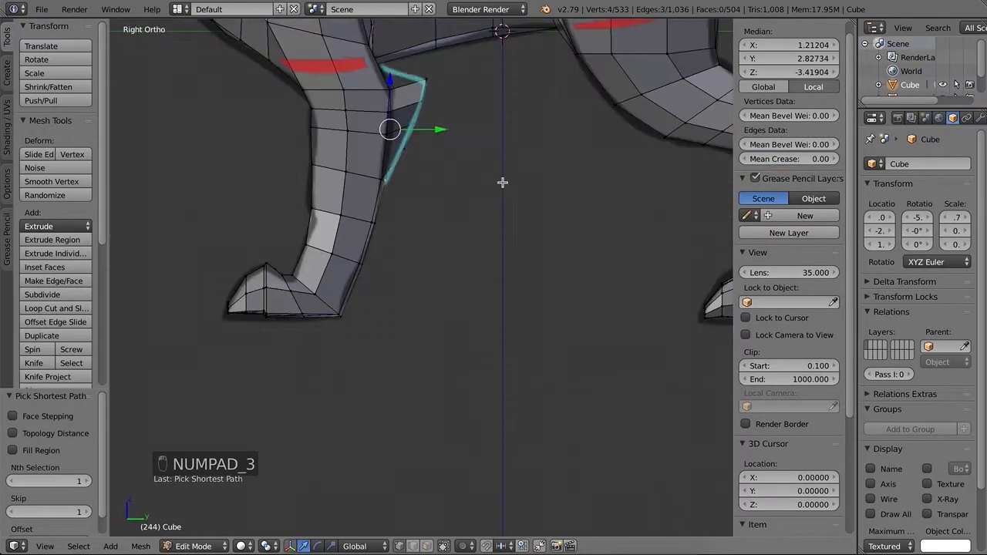
{"action": "key", "text": "e"}
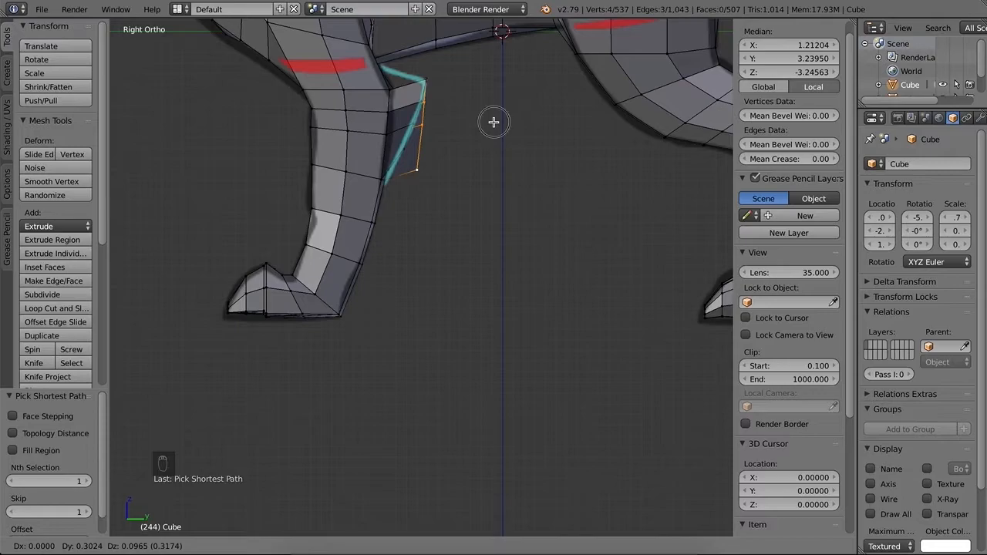
{"action": "left_click", "coordinate": [494, 122]}
Move the inner extruded strip's lowest vertex -0.122 along Y and 0.199 along Z onto the reference outline.
{"action": "right_click", "coordinate": [419, 169]}
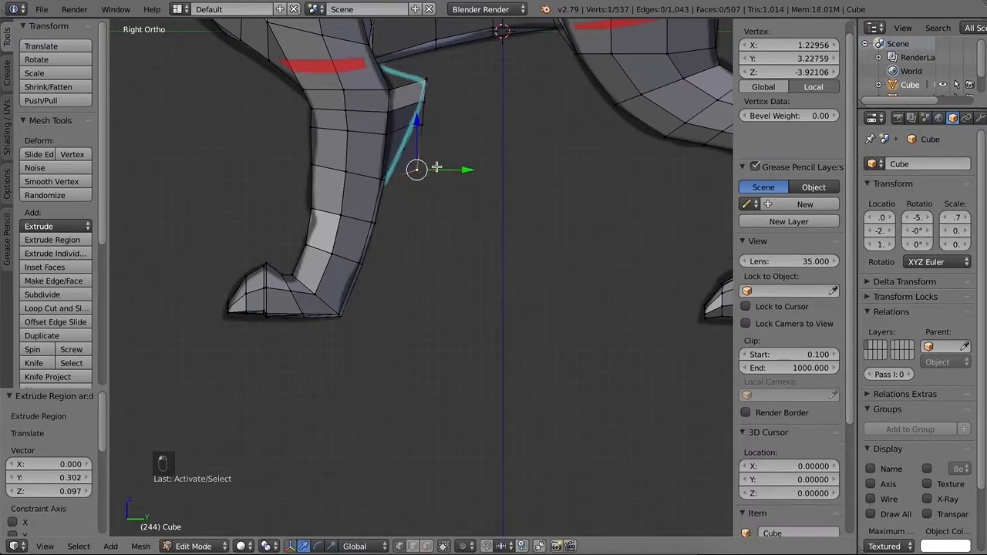
{"action": "left_click_drag", "start_coordinate": [466, 170], "coordinate": [453, 168]}
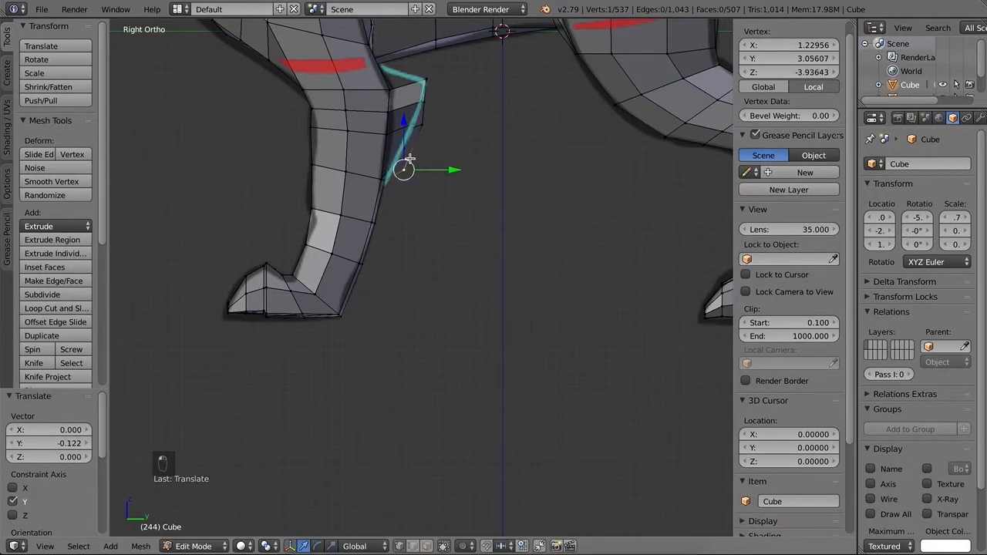
{"action": "key", "text": "g"}
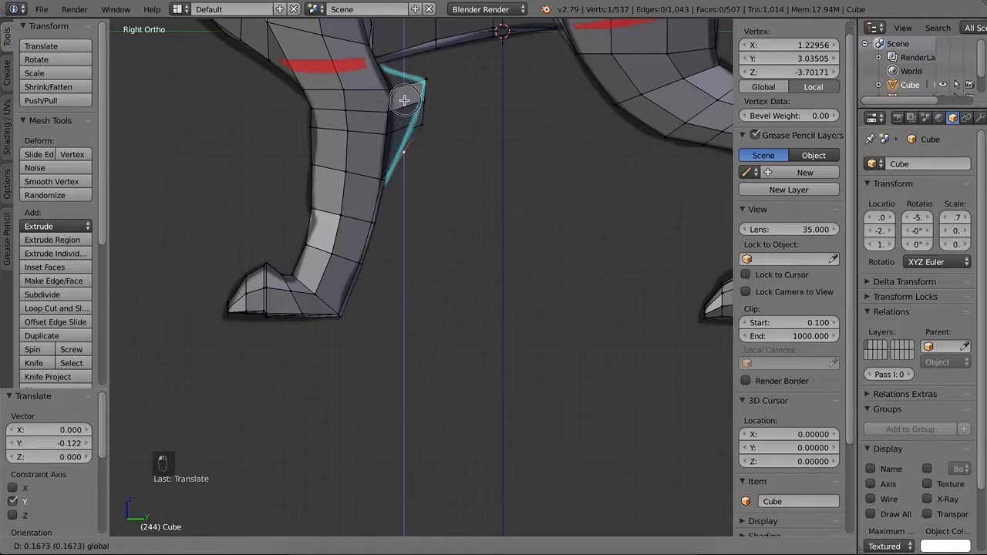
{"action": "left_click", "coordinate": [405, 99]}
Shift the inner strip's two middle vertices along Y, the lower by about -0.084 and the upper by -0.019.
{"action": "right_click", "coordinate": [422, 124]}
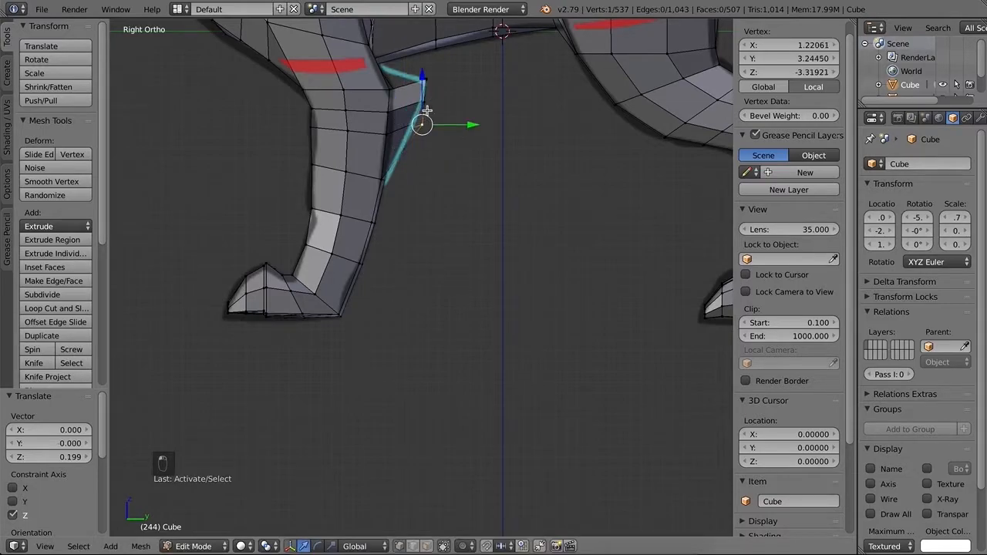
{"action": "left_click_drag", "start_coordinate": [465, 124], "coordinate": [461, 125]}
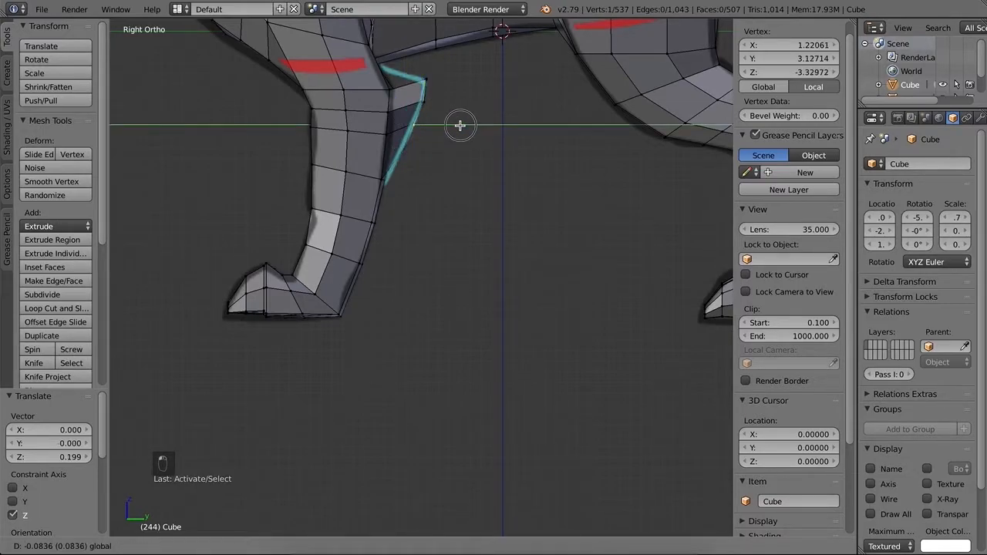
{"action": "left_click", "coordinate": [460, 125]}
{"action": "right_click", "coordinate": [429, 105]}
{"action": "left_click_drag", "start_coordinate": [471, 101], "coordinate": [469, 102]}
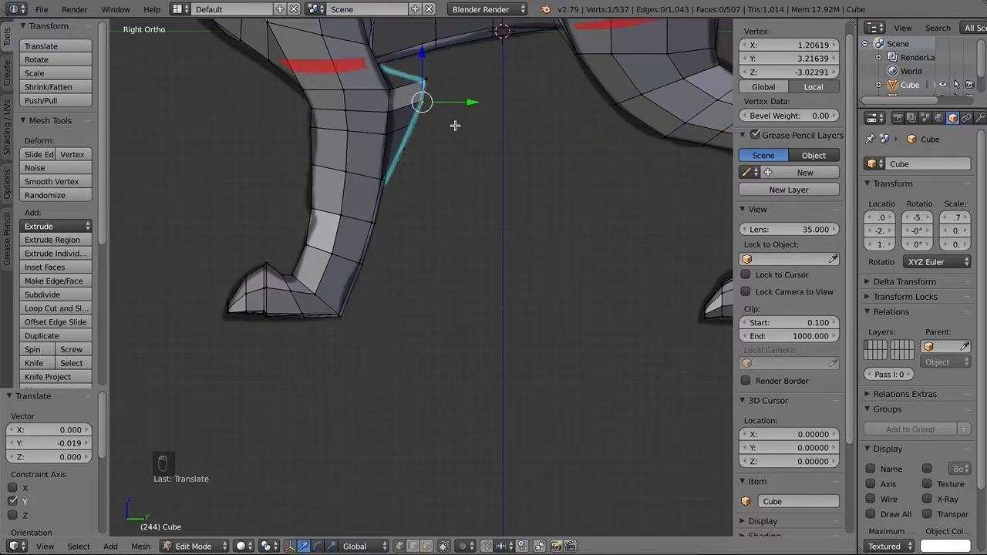
Scale the eight free-edge vertices of both front-leg fur strips toward each other along X by a factor of about 0.08.
{"action": "key", "text": "KP_3"}
{"action": "middle_click_drag", "start_coordinate": [454, 198], "coordinate": [401, 198]}
{"action": "scroll", "coordinate": [401, 198], "scroll_direction": "up", "scroll_amount": 2}
{"action": "middle_click_drag", "start_coordinate": [473, 172], "coordinate": [467, 278], "text": "shift"}
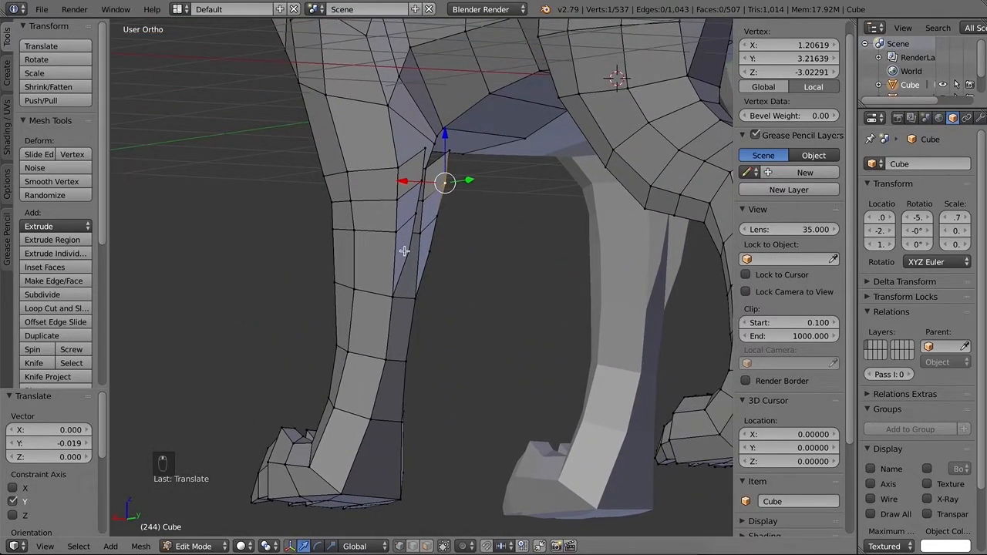
{"action": "right_click", "coordinate": [404, 252]}
{"action": "right_click", "coordinate": [429, 254], "text": "shift"}
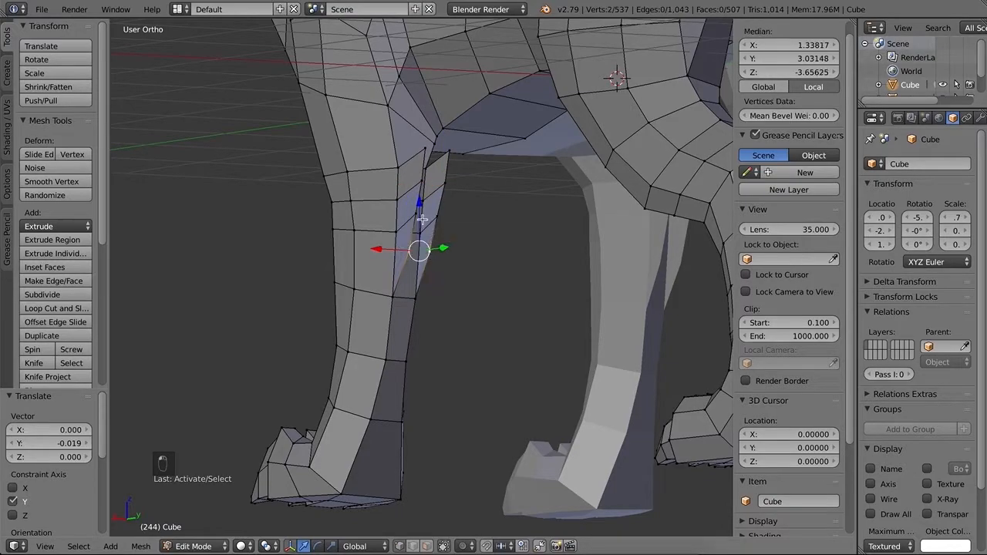
{"action": "right_click", "coordinate": [413, 217], "text": "shift"}
{"action": "right_click", "coordinate": [438, 218], "text": "shift"}
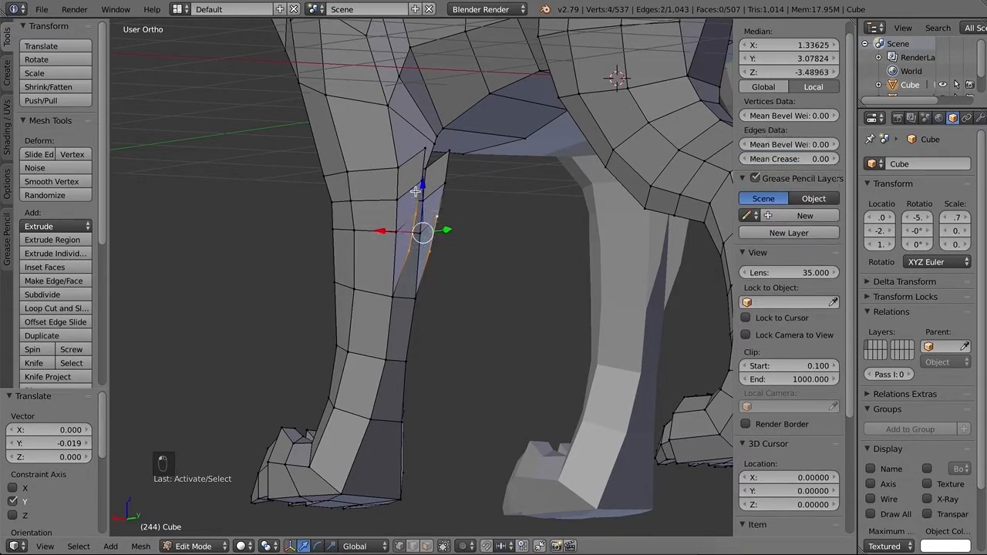
{"action": "right_click", "coordinate": [439, 186], "text": "shift"}
{"action": "right_click", "coordinate": [448, 154], "text": "shift"}
{"action": "right_click", "coordinate": [424, 149], "text": "shift"}
{"action": "right_click", "coordinate": [450, 155], "text": "shift"}
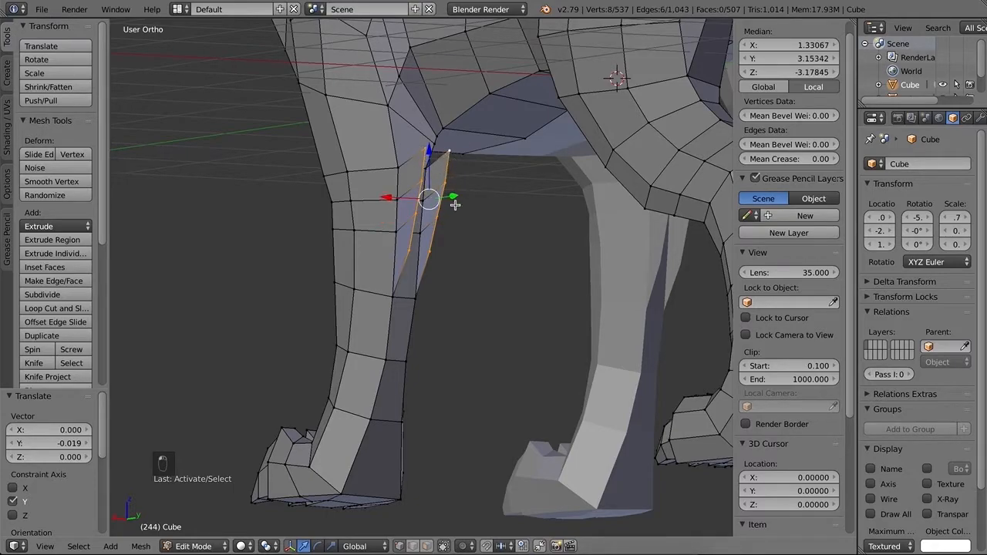
{"action": "key", "text": "s"}
{"action": "key", "text": "x"}
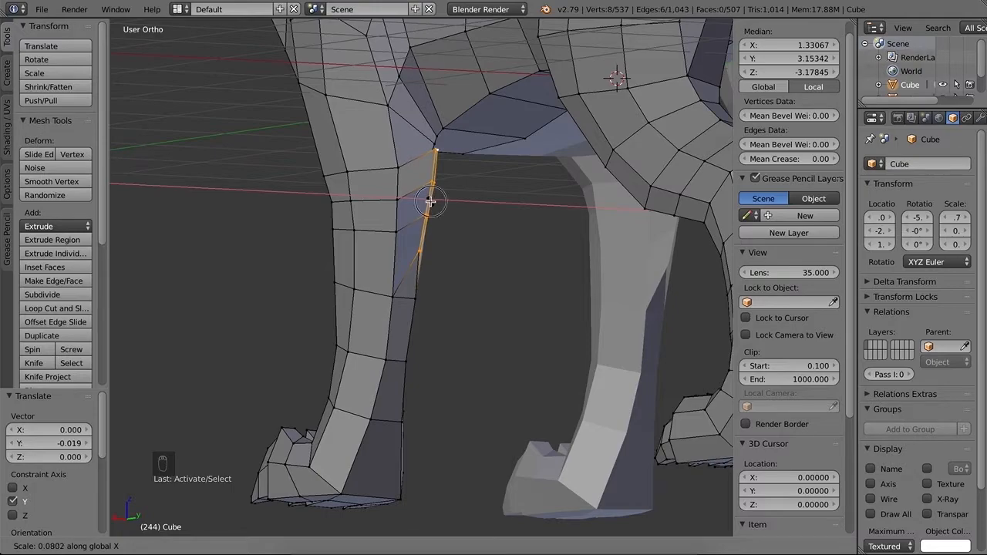
{"action": "left_click", "coordinate": [429, 202]}
Switch to vertex selection and select the four-vertex path around the hind leg's outer hock edge beneath the tuft outline.
{"action": "middle_click_drag", "start_coordinate": [414, 324], "coordinate": [395, 276]}
{"action": "scroll", "coordinate": [452, 372], "scroll_direction": "up", "scroll_amount": 5}
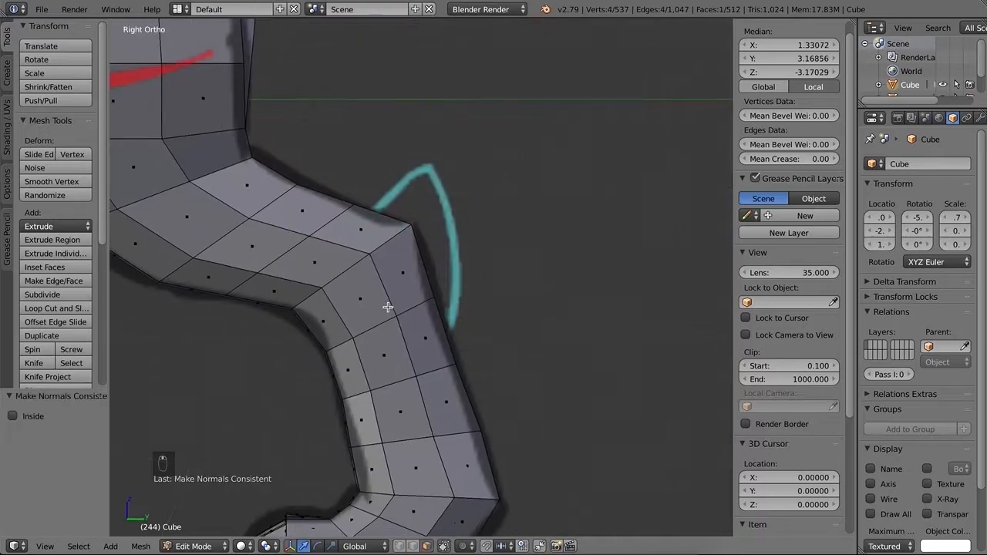
{"action": "key", "text": "ctrl+Tab"}
{"action": "left_click", "coordinate": [384, 247]}
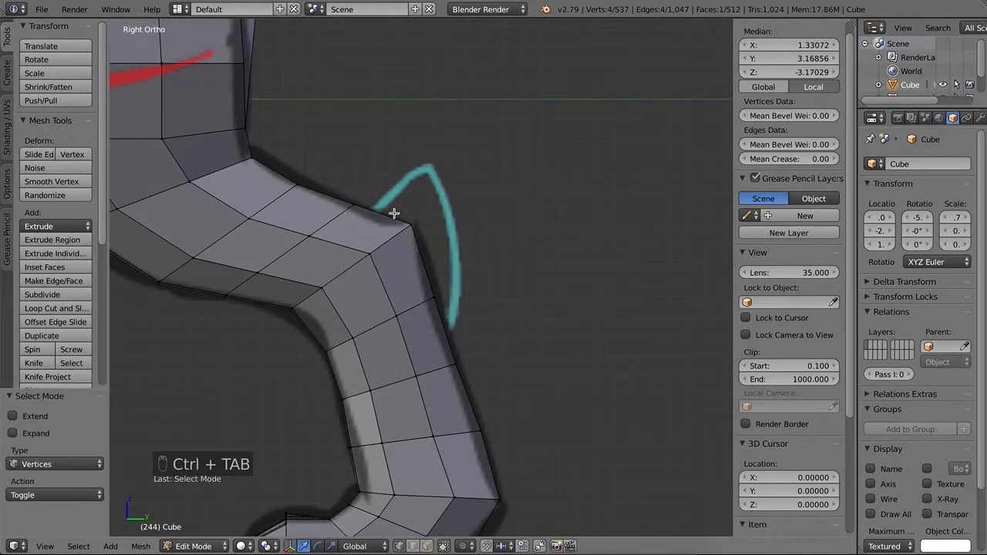
{"action": "right_click", "coordinate": [352, 206]}
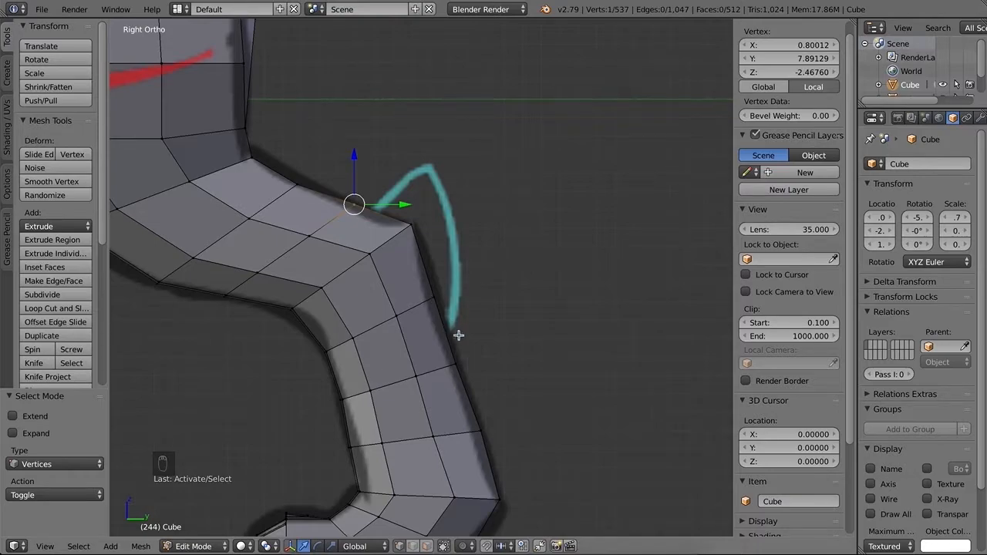
{"action": "right_click", "coordinate": [457, 363], "text": "ctrl"}
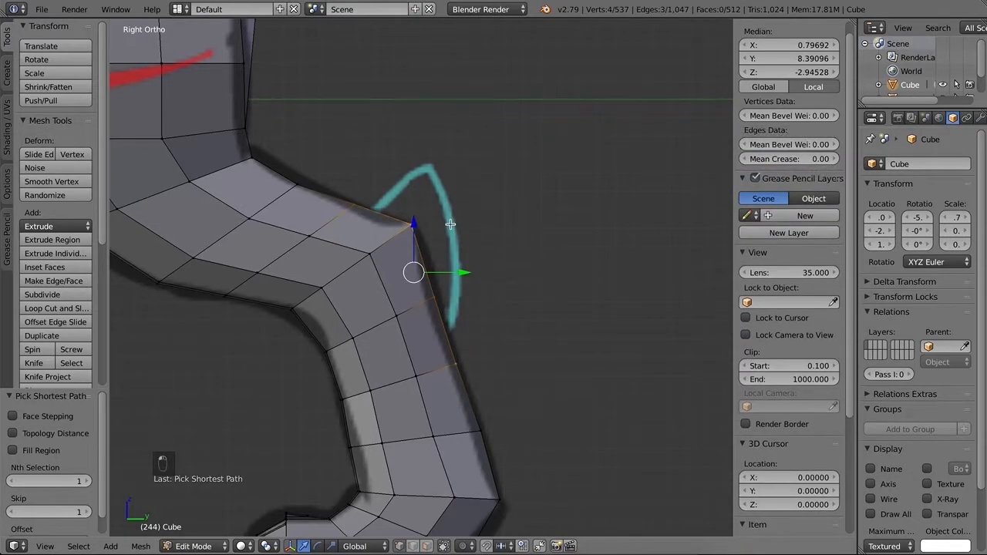
Try to extrude the selected hock path by 0.190 along Y only.
{"action": "key", "text": "e"}
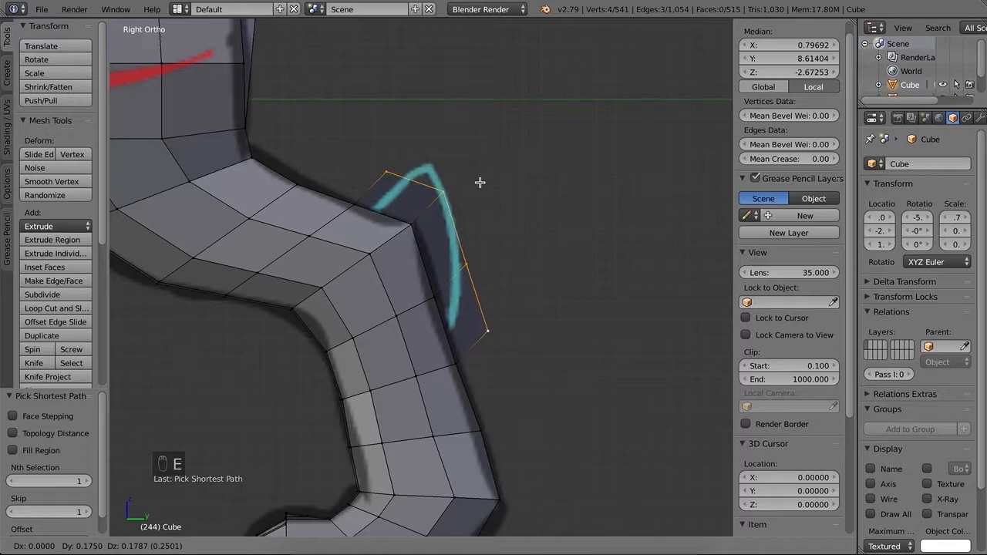
{"action": "middle_click", "coordinate": [481, 181]}
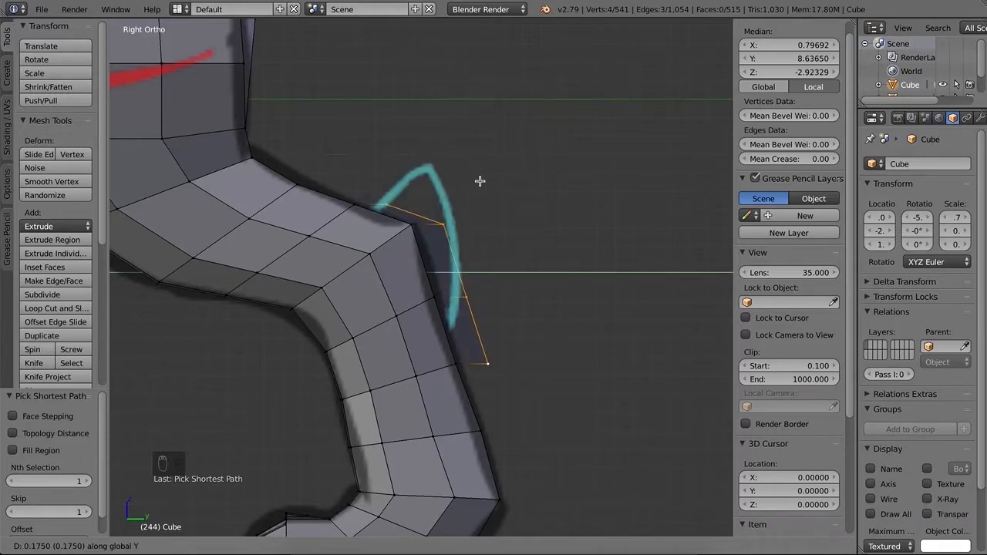
{"action": "left_click", "coordinate": [483, 178]}
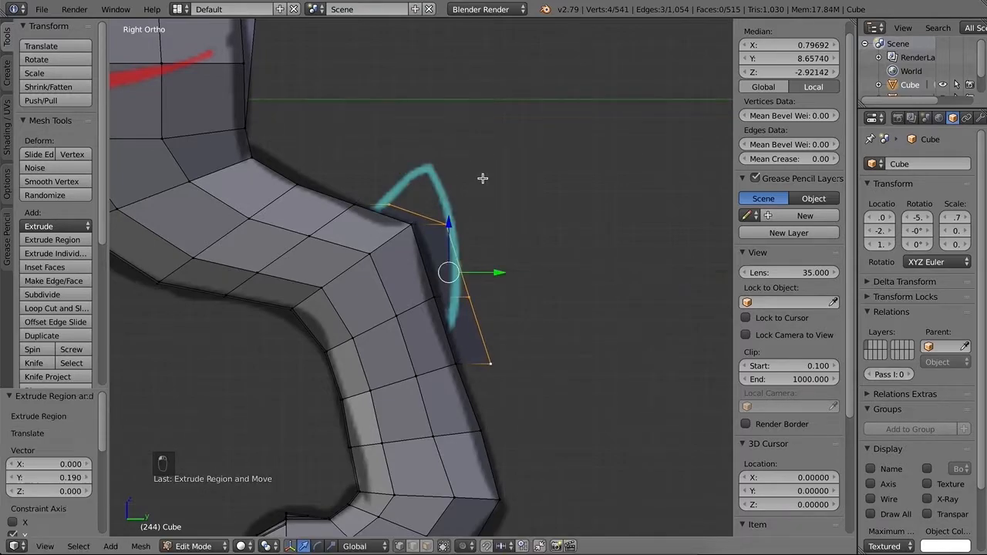
{"action": "key", "text": "super+z"}
Extrude the selected outer hock path by 0.153 along Y and 0.246 along Z.
{"action": "key", "text": "e"}
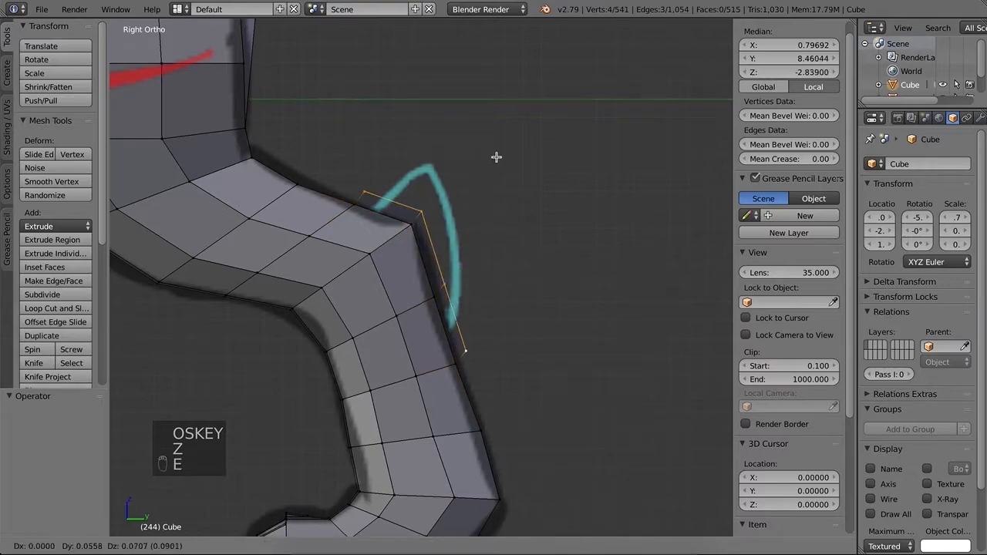
{"action": "left_click", "coordinate": [510, 132]}
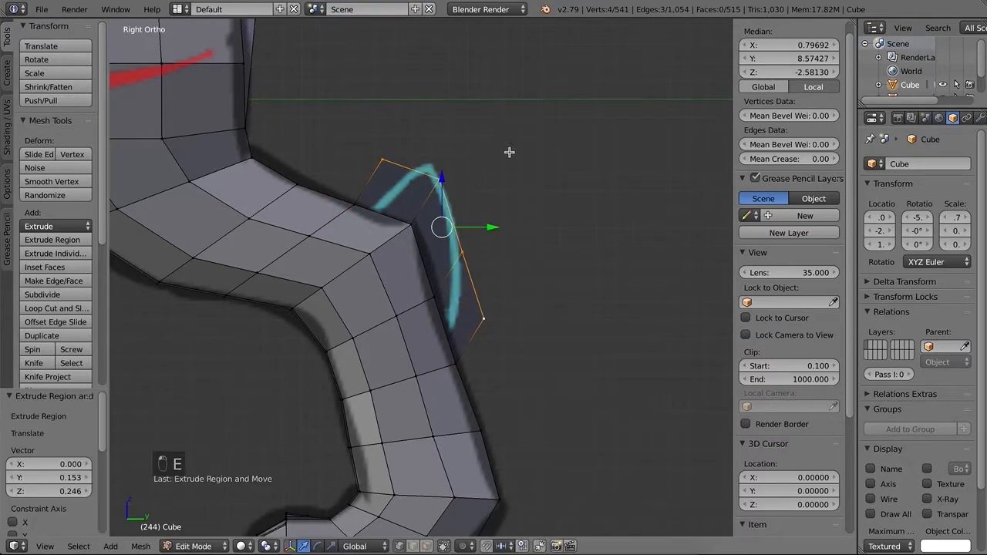
{"action": "mouse_move", "coordinate": [505, 315]}
{"action": "middle_mouse_down"}
{"action": "mouse_move", "coordinate": [411, 320]}
{"action": "mouse_move", "coordinate": [503, 306]}
{"action": "middle_mouse_up"}
{"action": "key", "text": "KP_3"}
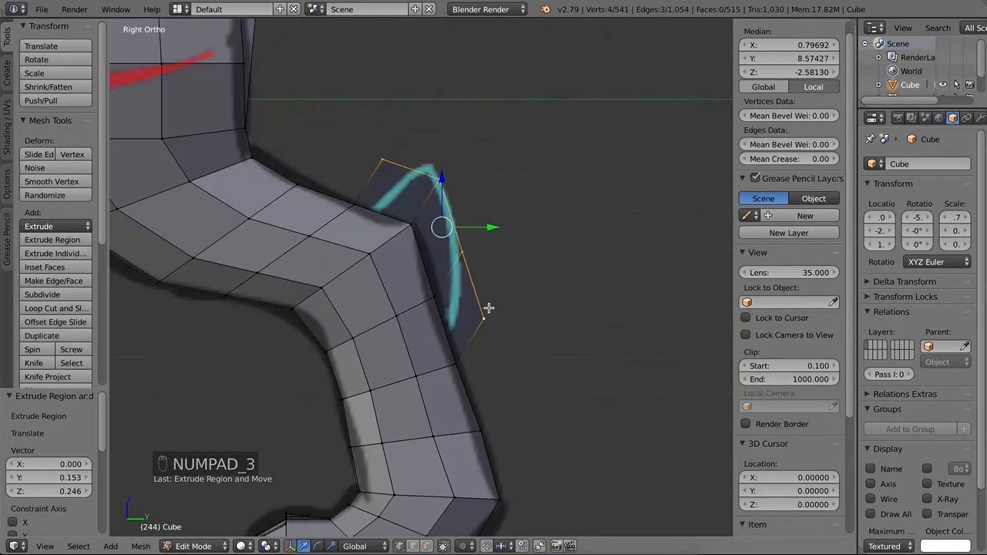
Fit the outer hock strip to the outline: lowest vertex -0.123 Y, 0.101 Z; peak onto the tip; front vertex 0.045 Y, -0.112 Z.
{"action": "right_click", "coordinate": [484, 319]}
{"action": "key", "text": "g"}
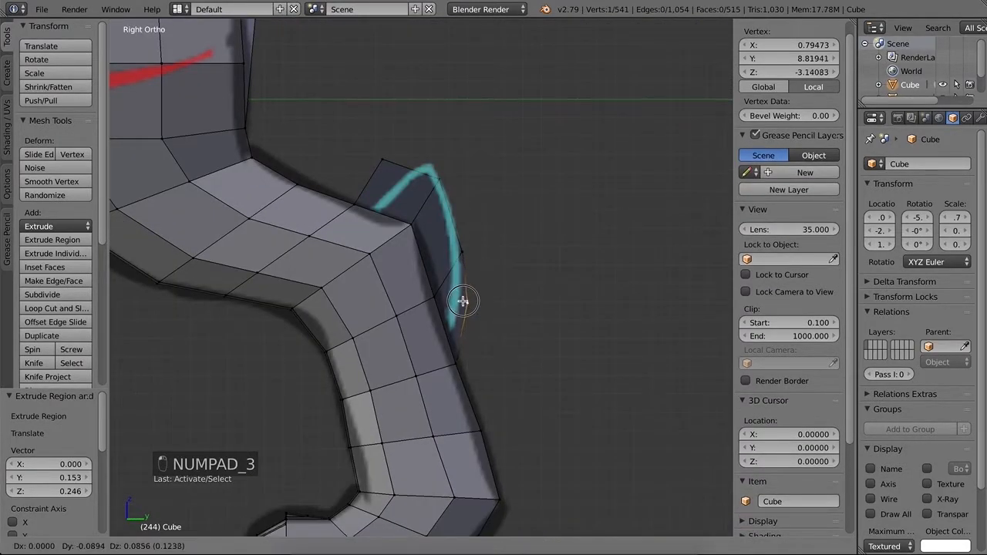
{"action": "left_click", "coordinate": [458, 298]}
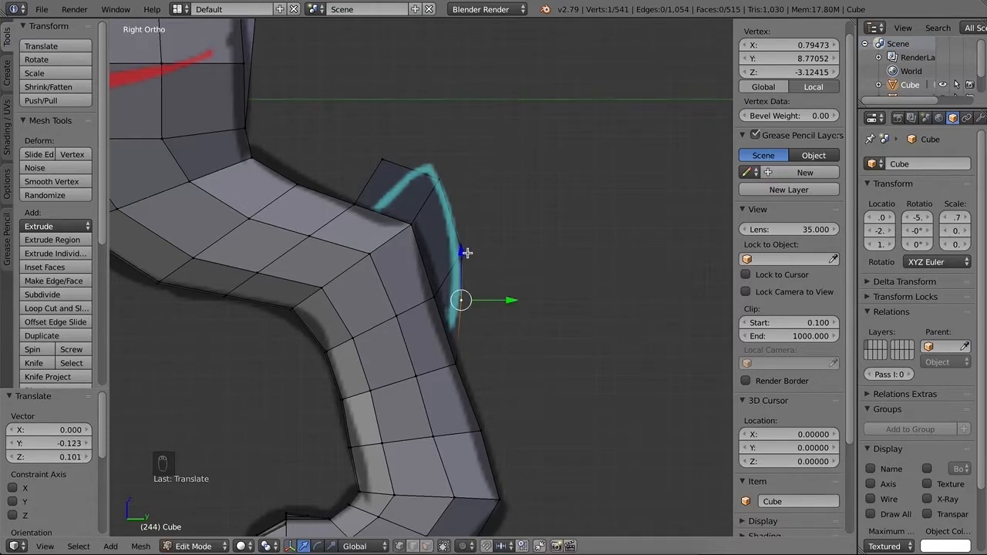
{"action": "right_click", "coordinate": [438, 179]}
{"action": "right_click_drag", "start_coordinate": [431, 169], "coordinate": [431, 168]}
{"action": "left_click_drag", "start_coordinate": [383, 162], "coordinate": [390, 180]}
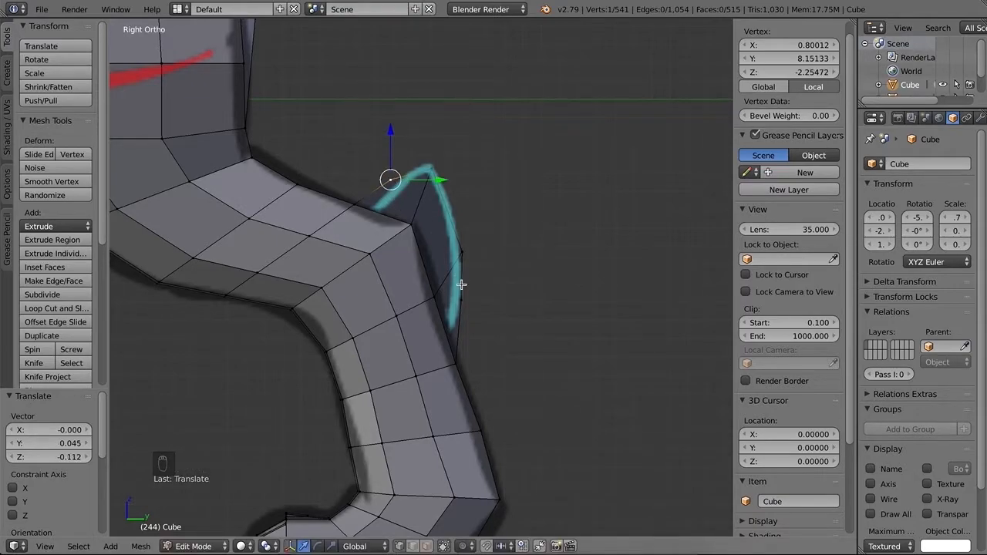
Extrude the matching four-vertex path on the hind leg's inner hock edge by 0.171 along Y and 0.253 along Z.
{"action": "mouse_move", "coordinate": [477, 311]}
{"action": "middle_mouse_down"}
{"action": "mouse_move", "coordinate": [424, 363]}
{"action": "mouse_move", "coordinate": [362, 355]}
{"action": "mouse_move", "coordinate": [463, 219]}
{"action": "middle_mouse_up"}
{"action": "middle_click_drag", "start_coordinate": [409, 273], "coordinate": [453, 171]}
{"action": "right_click", "coordinate": [444, 183]}
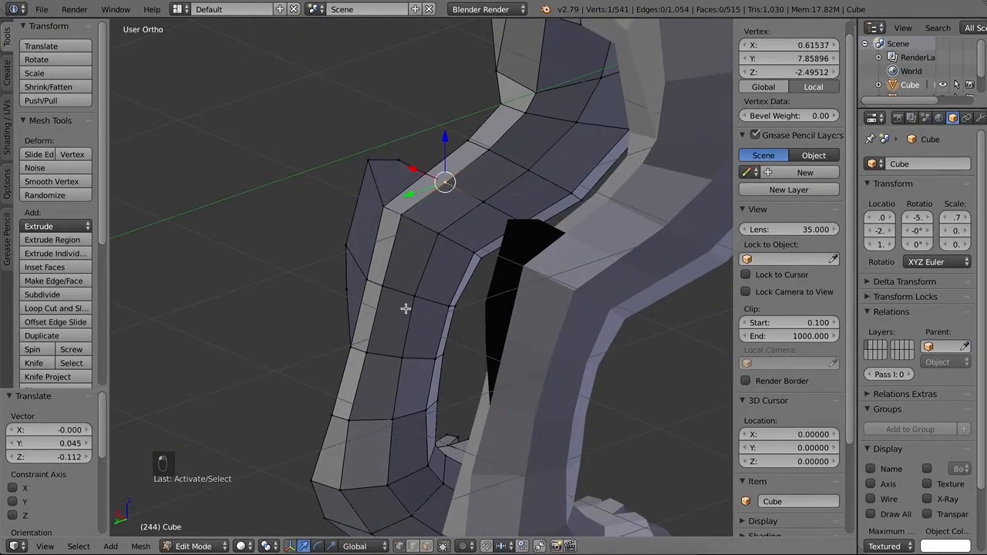
{"action": "right_click", "coordinate": [367, 354], "text": "ctrl"}
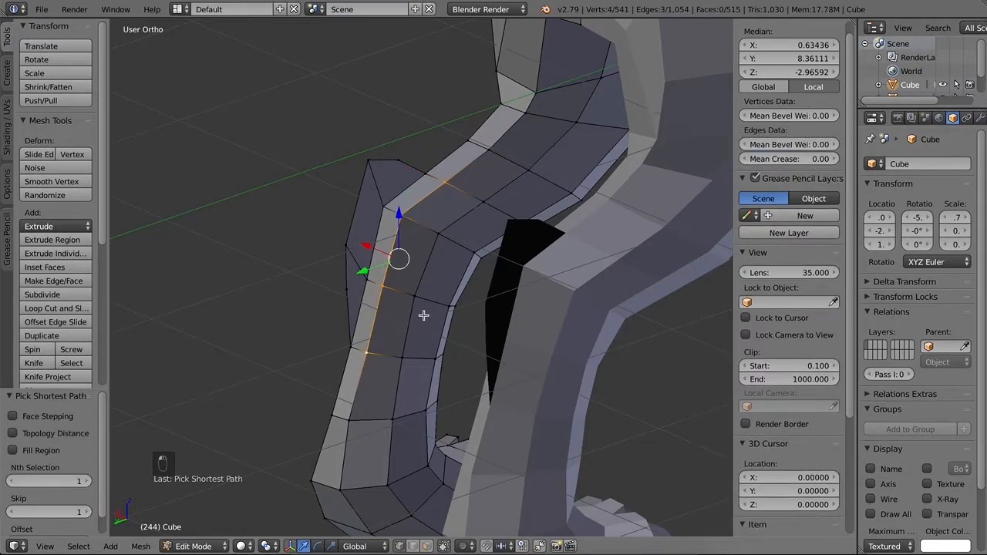
{"action": "key", "text": "KP_3"}
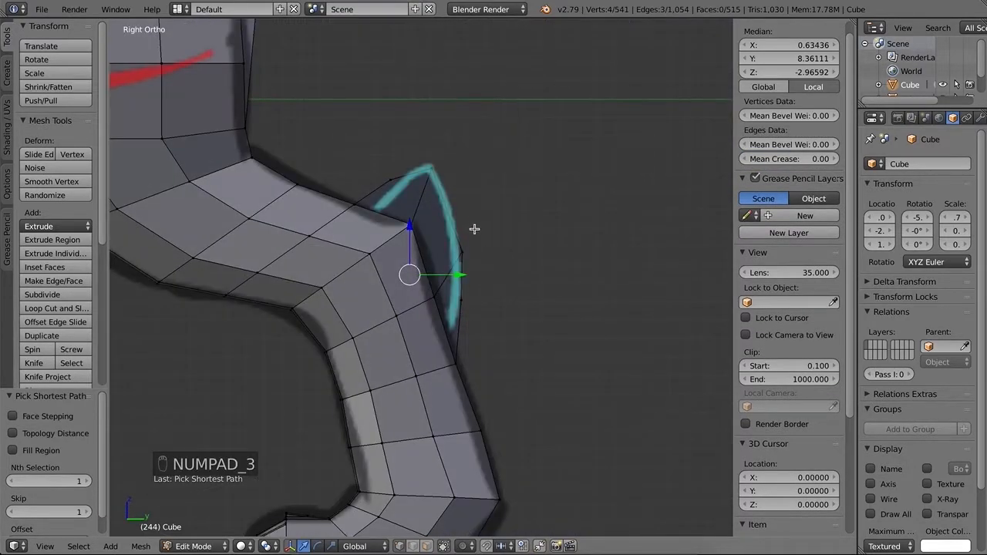
{"action": "key", "text": "e"}
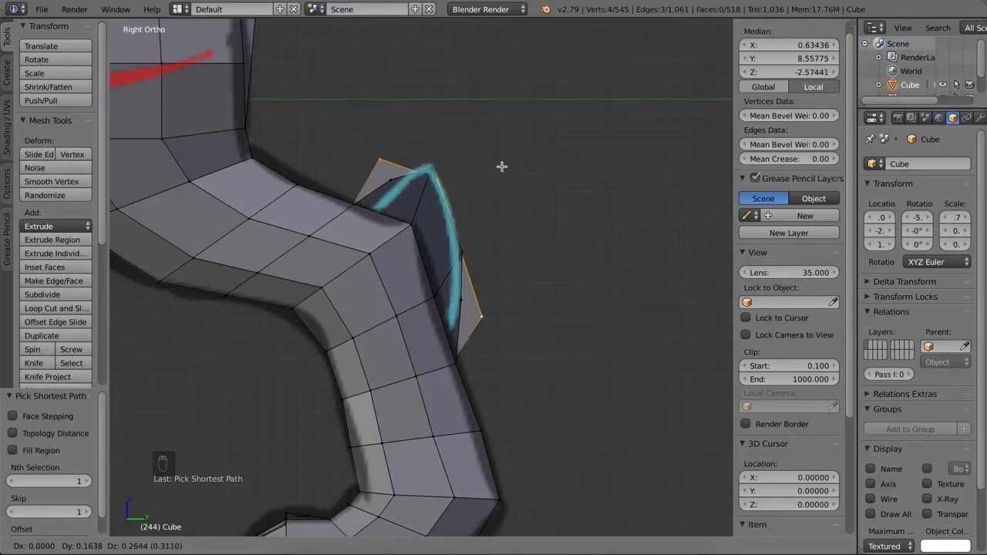
{"action": "left_click", "coordinate": [504, 169]}
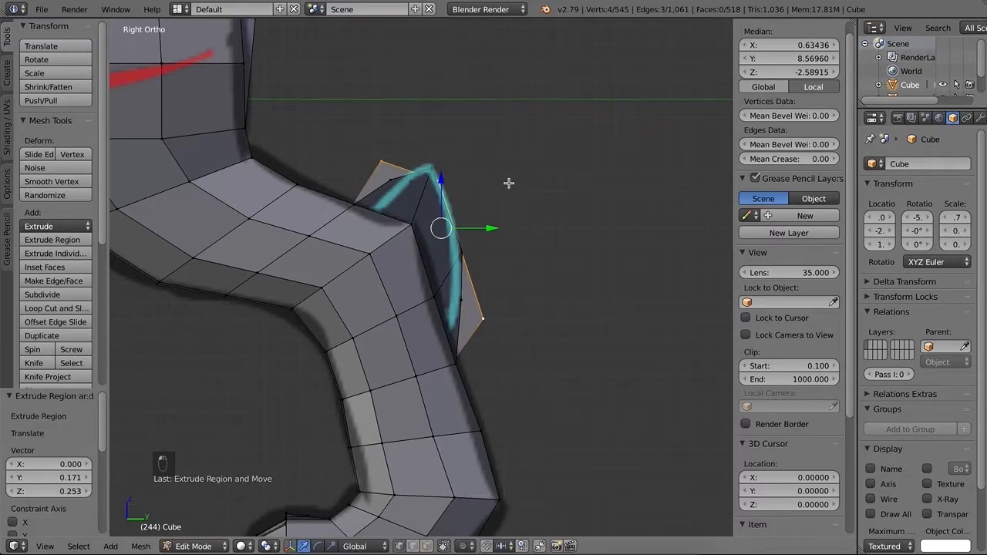
Fit the inner hock strip to the outline, moving its lowest vertex -0.119 Y, 0.112 Z and its front vertex 0.048 Y, -0.101 Z.
{"action": "right_click", "coordinate": [482, 318]}
{"action": "key", "text": "g"}
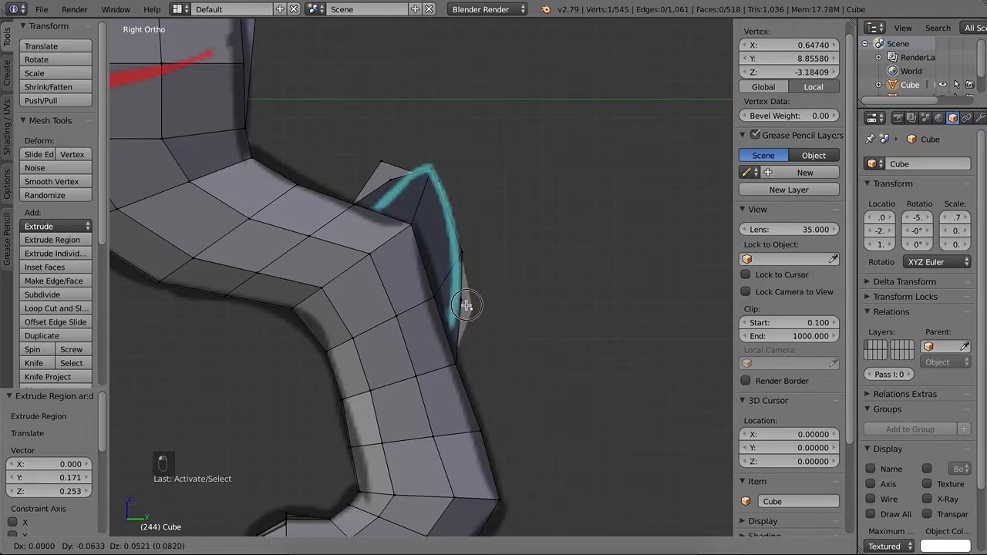
{"action": "left_click", "coordinate": [460, 297]}
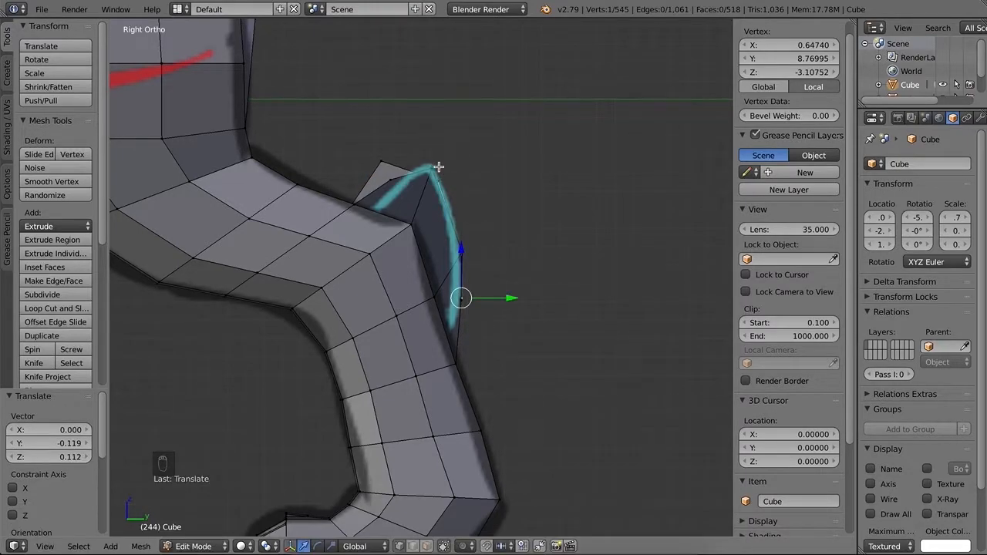
{"action": "left_click_drag", "start_coordinate": [439, 179], "coordinate": [390, 180]}
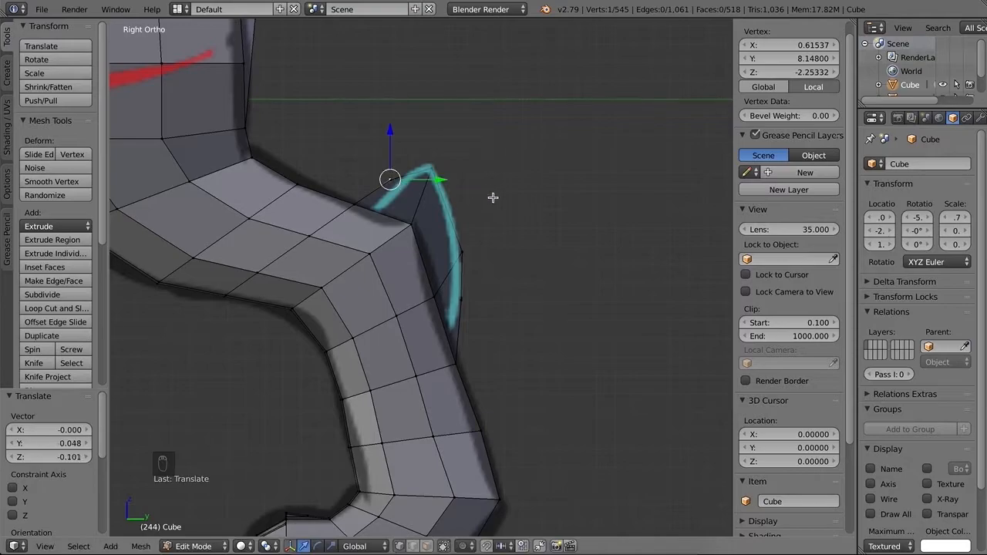
Recalculate the normals of the entire wolf mesh and clear the selection.
{"action": "middle_click_drag", "start_coordinate": [457, 344], "coordinate": [475, 294]}
{"action": "key", "text": "a"}
{"action": "key", "text": "a"}
{"action": "key", "text": "a"}
{"action": "key", "text": "ctrl+n"}
{"action": "key", "text": "a"}
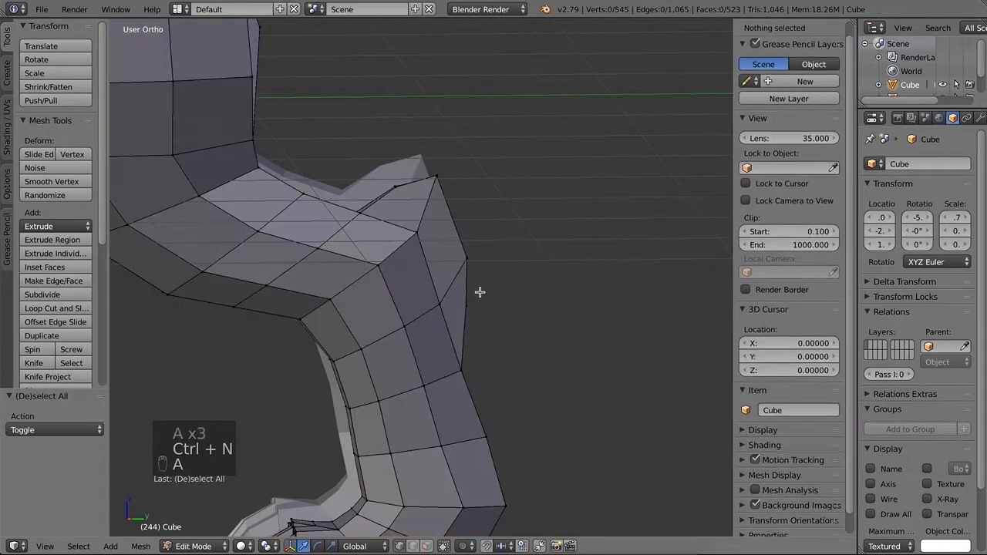
Extrude the edge loop around the neck behind the ear and scale it by 1.243 to start a fur collar.
{"action": "scroll", "coordinate": [487, 333], "scroll_direction": "down", "scroll_amount": 5}
{"action": "middle_click_drag", "start_coordinate": [489, 286], "coordinate": [540, 278], "text": "shift"}
{"action": "scroll", "coordinate": [489, 324], "scroll_direction": "down", "scroll_amount": 4}
{"action": "middle_click_drag", "start_coordinate": [489, 324], "coordinate": [443, 346]}
{"action": "key", "text": "KP_3"}
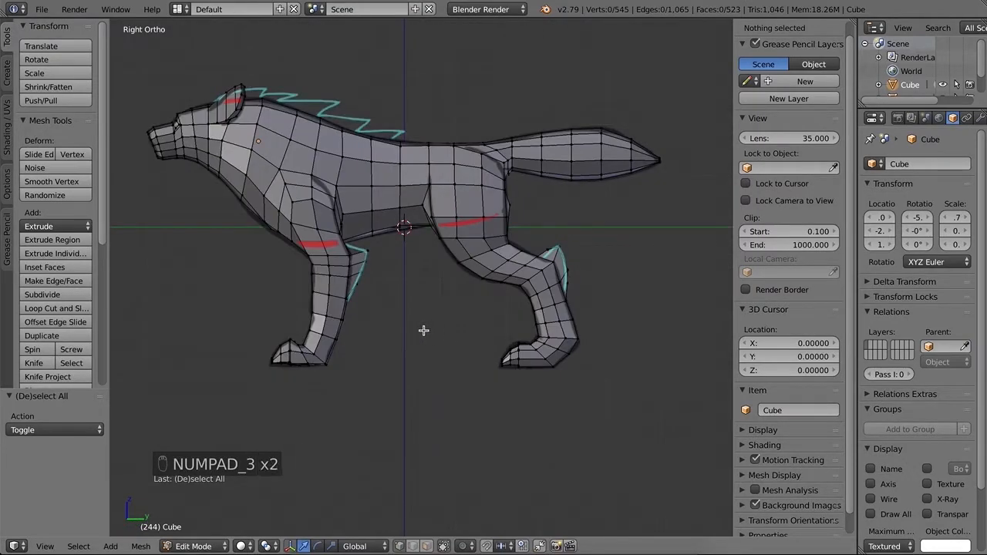
{"action": "middle_click_drag", "start_coordinate": [421, 255], "coordinate": [349, 178]}
{"action": "scroll", "coordinate": [310, 139], "scroll_direction": "up", "scroll_amount": 3}
{"action": "middle_click_drag", "start_coordinate": [310, 139], "coordinate": [433, 256], "text": "shift"}
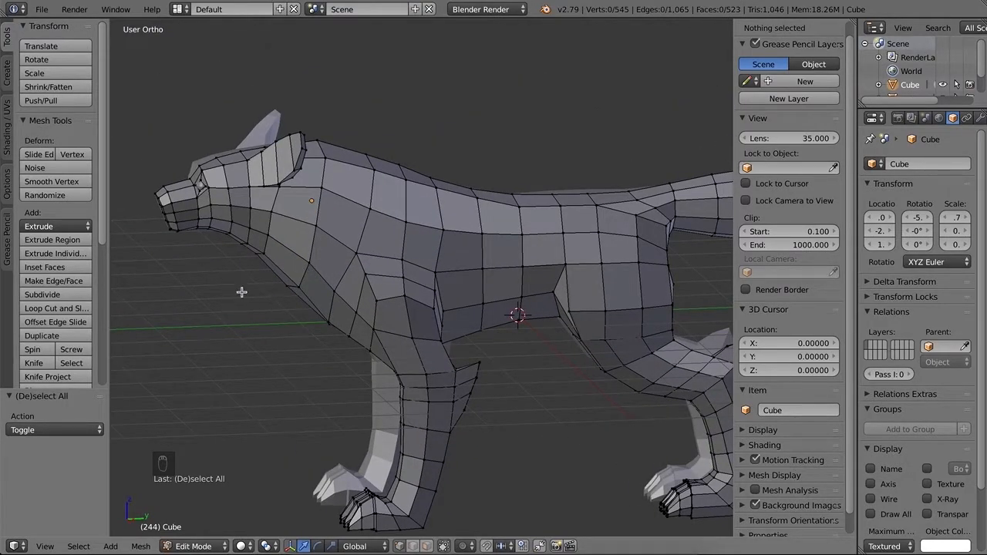
{"action": "right_click", "coordinate": [303, 277], "text": "alt"}
{"action": "key", "text": "e"}
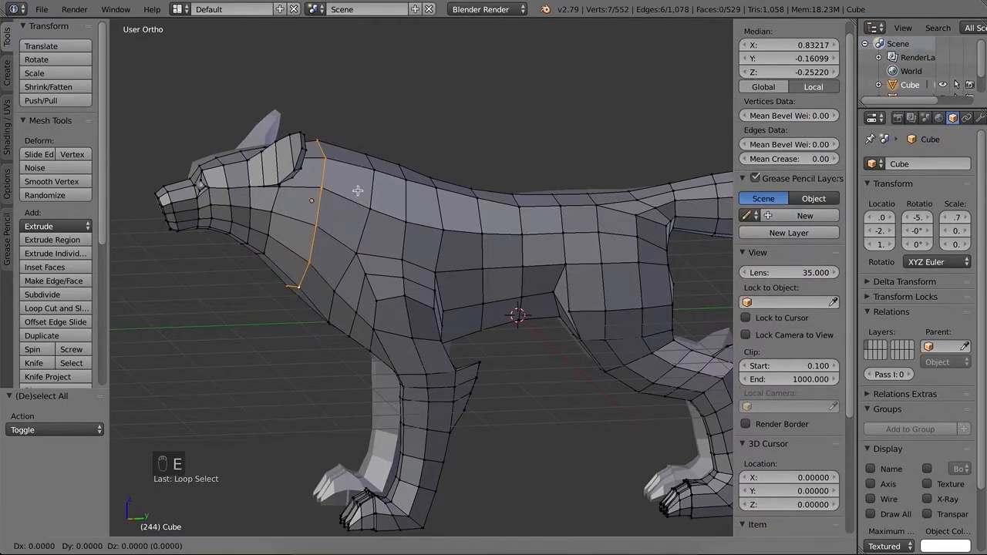
{"action": "left_click", "coordinate": [373, 191]}
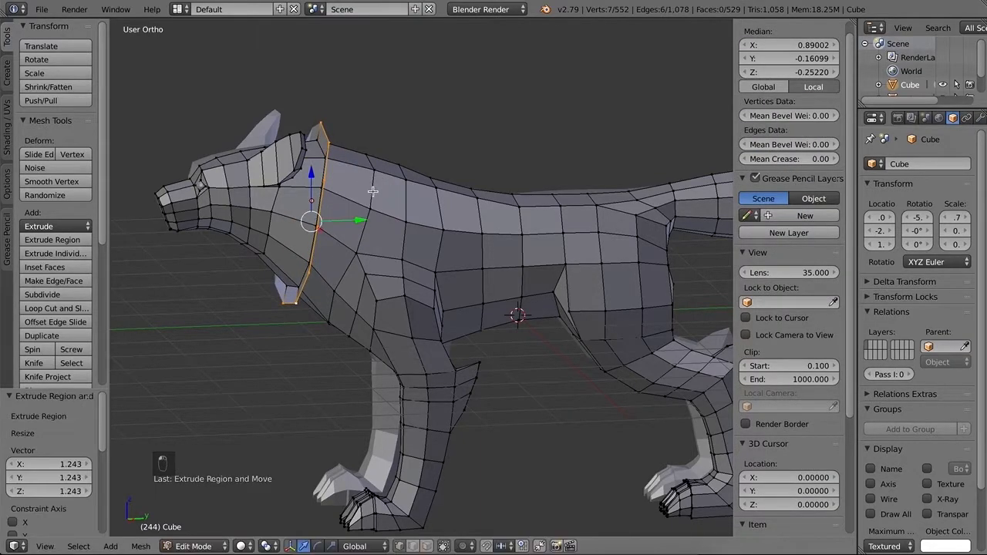
Shift the extruded collar loop backward along Y and -0.179 along Z, and scale it along X and by 1.056 along Z.
{"action": "left_click_drag", "start_coordinate": [365, 220], "coordinate": [388, 220]}
{"action": "left_click_drag", "start_coordinate": [335, 172], "coordinate": [336, 185]}
{"action": "middle_click_drag", "start_coordinate": [432, 280], "coordinate": [340, 269]}
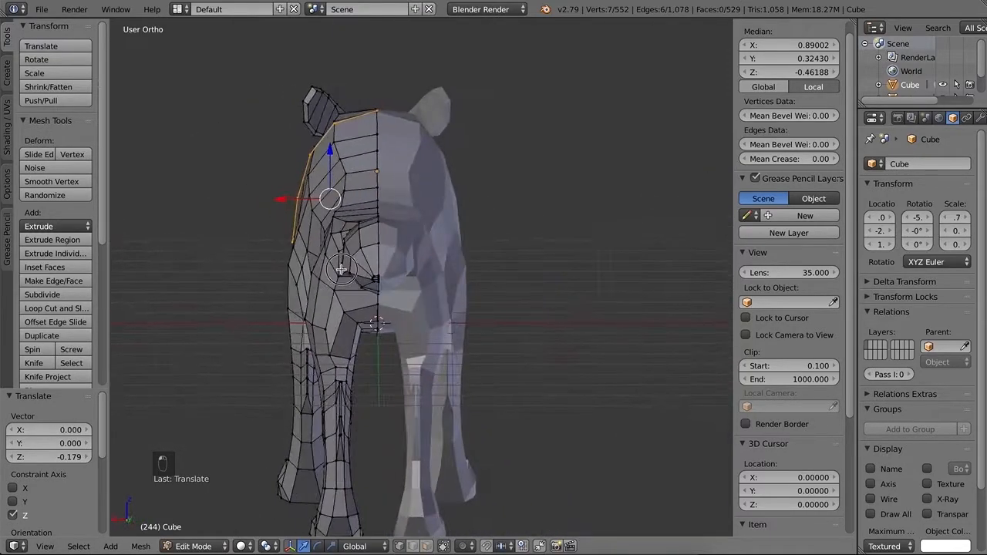
{"action": "key", "text": "s"}
{"action": "key", "text": "x"}
{"action": "left_click", "coordinate": [366, 210]}
{"action": "key", "text": "s"}
{"action": "key", "text": "z"}
{"action": "left_click", "coordinate": [369, 209]}
Try to raise the collar strip's lowest chest vertex along Z, undo the move and clear the selection.
{"action": "middle_click_drag", "start_coordinate": [494, 248], "coordinate": [519, 247]}
{"action": "middle_click_drag", "start_coordinate": [366, 274], "coordinate": [387, 155], "text": "shift"}
{"action": "middle_click_drag", "start_coordinate": [377, 247], "coordinate": [333, 218]}
{"action": "right_click", "coordinate": [330, 214]}
{"action": "key", "text": "g"}
{"action": "key", "text": "z"}
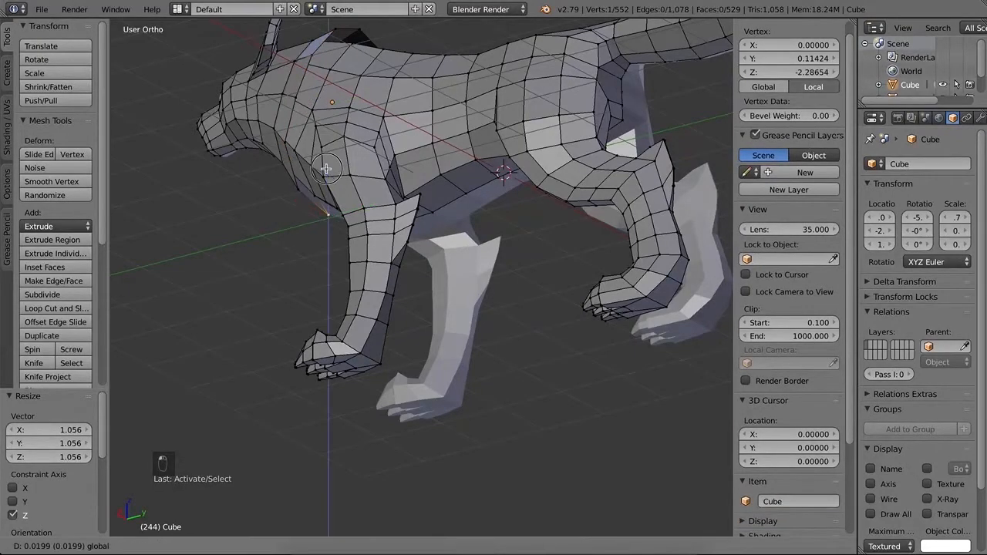
{"action": "left_click", "coordinate": [327, 161]}
{"action": "left_click", "coordinate": [327, 161]}
{"action": "key", "text": "super+z"}
{"action": "middle_click_drag", "start_coordinate": [391, 271], "coordinate": [423, 284]}
{"action": "key", "text": "super+z"}
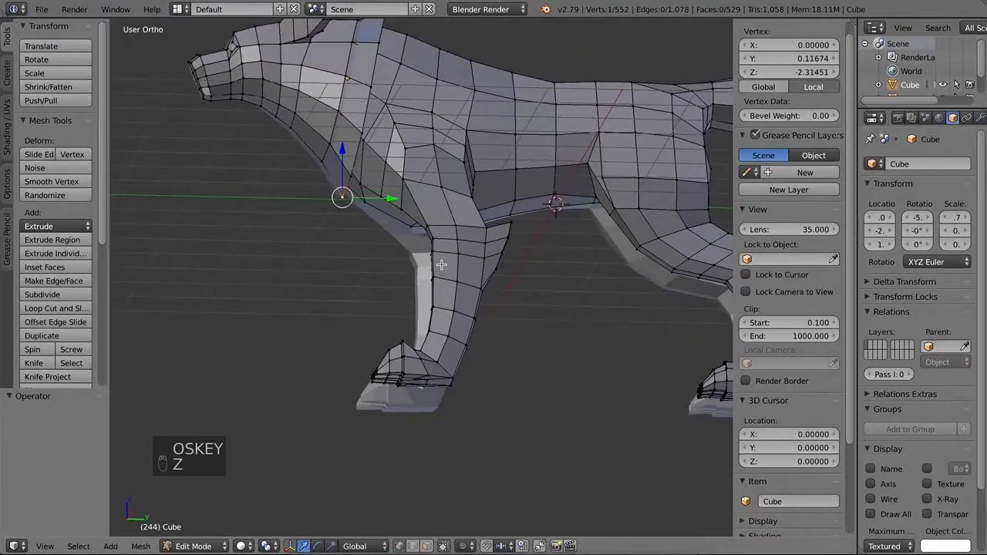
{"action": "middle_click_drag", "start_coordinate": [408, 251], "coordinate": [417, 221]}
{"action": "left_click", "coordinate": [382, 117], "text": "alt"}
{"action": "key", "text": "a"}
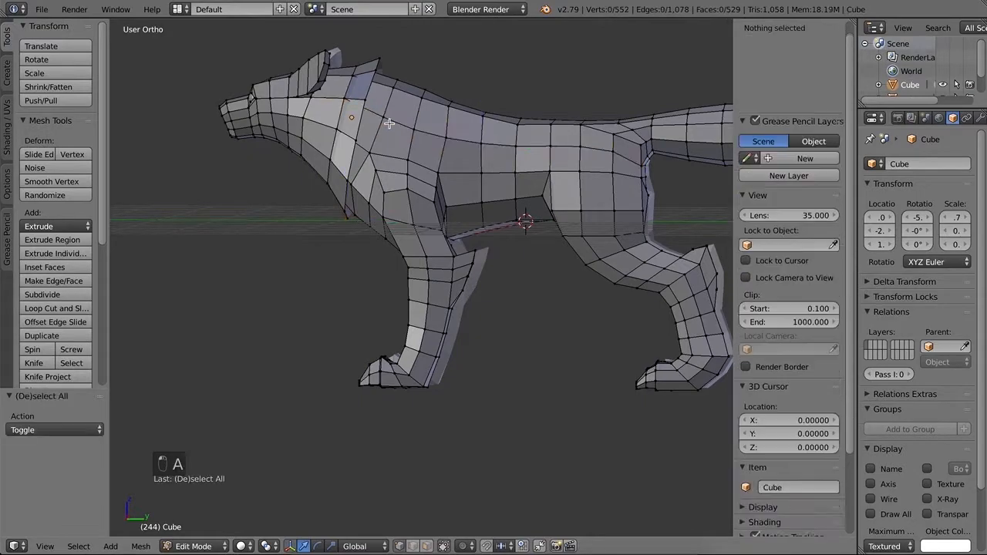
Extrude the edge loop on the wolf's neck just behind the first collar strip and shift it 0.440 along Y.
{"action": "left_click", "coordinate": [394, 110], "text": "alt"}
{"action": "key", "text": "a"}
{"action": "left_click", "coordinate": [404, 102], "text": "alt"}
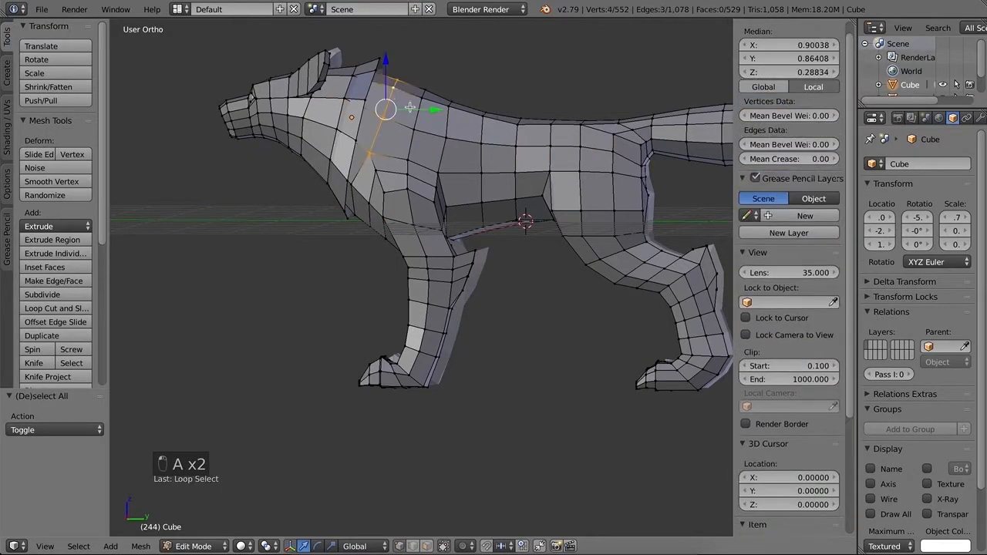
{"action": "middle_click_drag", "start_coordinate": [428, 217], "coordinate": [425, 122]}
{"action": "key", "text": "e"}
{"action": "left_click", "coordinate": [434, 97]}
{"action": "middle_click_drag", "start_coordinate": [486, 175], "coordinate": [519, 199]}
{"action": "left_click_drag", "start_coordinate": [458, 136], "coordinate": [492, 137]}
{"action": "middle_click_drag", "start_coordinate": [492, 137], "coordinate": [328, 143]}
Move the second collar strip's upper side vertex outward along X and its lower one by 0.068 along X.
{"action": "right_click", "coordinate": [318, 133]}
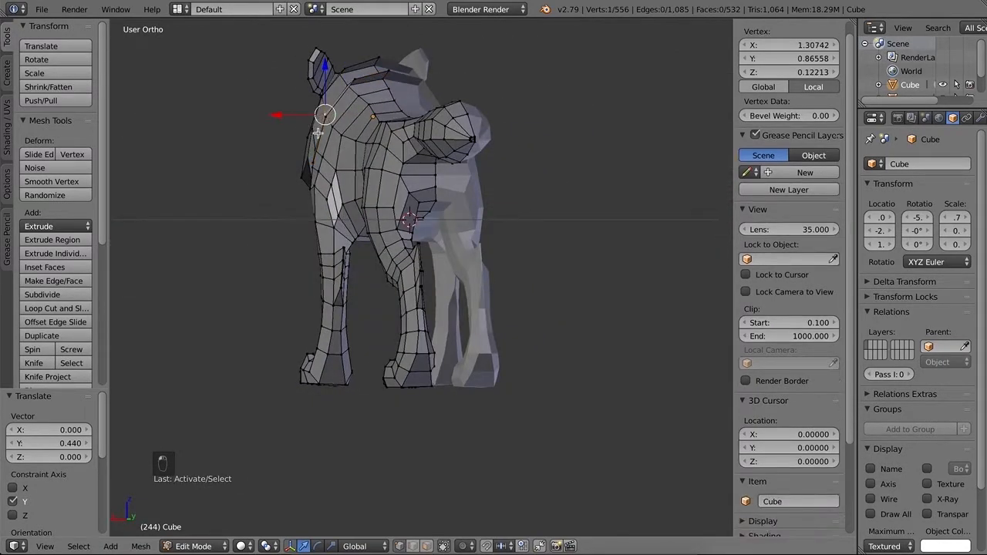
{"action": "key", "text": "super+z"}
{"action": "right_click", "coordinate": [326, 118]}
{"action": "left_click_drag", "start_coordinate": [286, 116], "coordinate": [283, 116]}
{"action": "right_click", "coordinate": [313, 161]}
{"action": "left_click_drag", "start_coordinate": [286, 163], "coordinate": [266, 162]}
Merge the second collar strip's lower vertex with the adjacent body vertex, using At Last.
{"action": "middle_click_drag", "start_coordinate": [300, 182], "coordinate": [480, 221]}
{"action": "scroll", "coordinate": [480, 221], "scroll_direction": "up", "scroll_amount": 2}
{"action": "right_click", "coordinate": [419, 152], "text": "shift"}
{"action": "key", "text": "alt+m"}
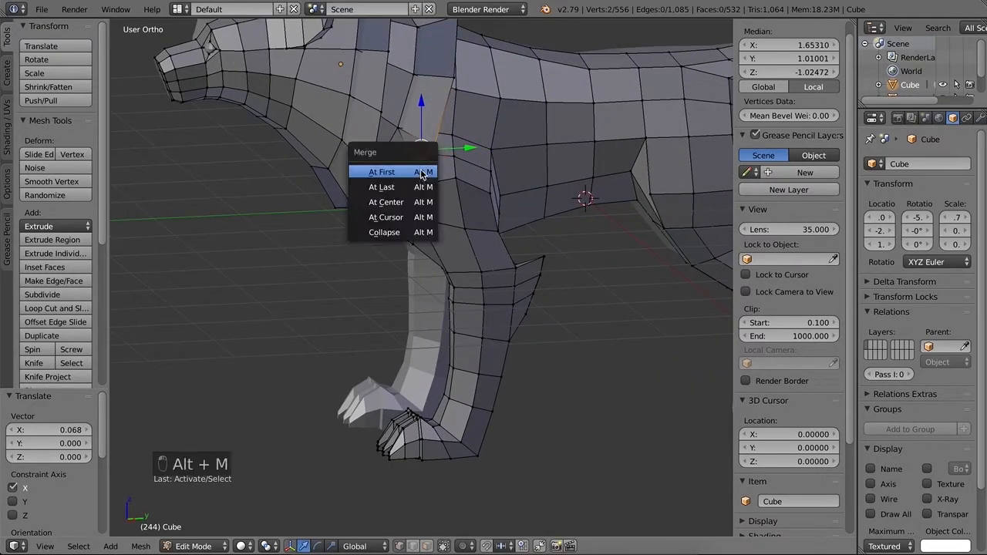
{"action": "left_click", "coordinate": [423, 186]}
Shift the front collar strip's side and upper vertices along Y to stagger its rear edge.
{"action": "scroll", "coordinate": [447, 160], "scroll_direction": "down", "scroll_amount": 4}
{"action": "middle_click_drag", "start_coordinate": [447, 161], "coordinate": [430, 160]}
{"action": "right_click", "coordinate": [430, 160]}
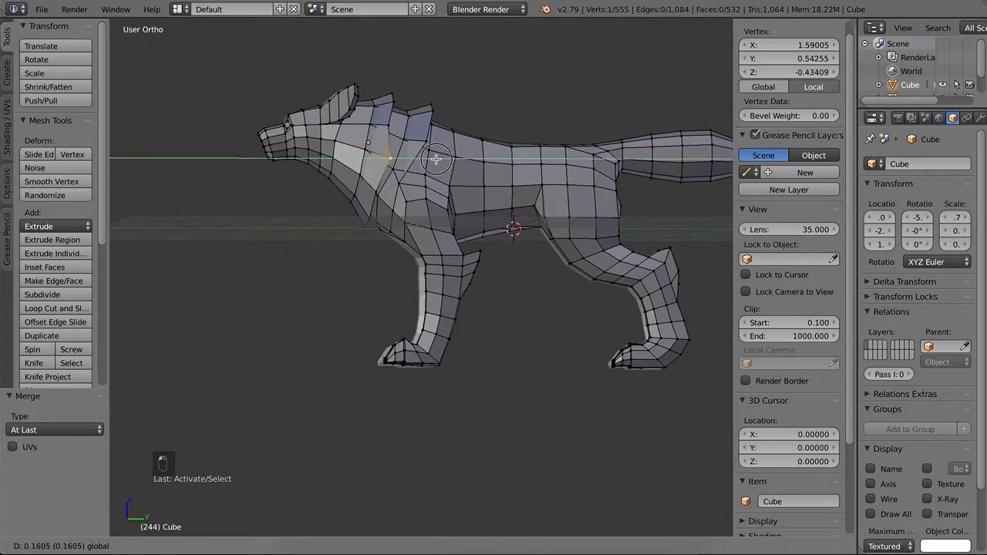
{"action": "left_click", "coordinate": [436, 159]}
{"action": "right_click", "coordinate": [397, 123]}
{"action": "key", "text": "g"}
{"action": "key", "text": "y"}
{"action": "right_click", "coordinate": [392, 101]}
{"action": "mouse_move", "coordinate": [446, 126]}
{"action": "left_mouse_down"}
{"action": "mouse_move", "coordinate": [457, 101]}
{"action": "mouse_move", "coordinate": [459, 124]}
{"action": "mouse_move", "coordinate": [436, 125]}
{"action": "left_mouse_up"}
{"action": "right_click", "coordinate": [396, 125]}
{"action": "mouse_move", "coordinate": [436, 125]}
{"action": "middle_mouse_down"}
{"action": "mouse_move", "coordinate": [391, 136]}
{"action": "mouse_move", "coordinate": [386, 123]}
{"action": "mouse_move", "coordinate": [430, 110]}
{"action": "middle_mouse_up"}
Reposition the front collar strip's upper vertices along Y and Z and adjust one of its lower vertices.
{"action": "right_click", "coordinate": [378, 126]}
{"action": "key", "text": "KP_3"}
{"action": "left_click_drag", "start_coordinate": [438, 97], "coordinate": [455, 94]}
{"action": "left_click_drag", "start_coordinate": [408, 47], "coordinate": [408, 52]}
{"action": "right_click", "coordinate": [398, 108]}
{"action": "left_click_drag", "start_coordinate": [448, 103], "coordinate": [461, 103]}
{"action": "middle_click_drag", "start_coordinate": [462, 103], "coordinate": [447, 166]}
{"action": "right_click", "coordinate": [373, 176]}
{"action": "left_click_drag", "start_coordinate": [424, 175], "coordinate": [469, 103]}
Extrude a scaled strip from the five-vertex path around the head just behind the ear.
{"action": "right_click", "coordinate": [391, 142]}
{"action": "right_click", "coordinate": [401, 115]}
{"action": "right_click", "coordinate": [404, 103]}
{"action": "middle_click_drag", "start_coordinate": [423, 85], "coordinate": [344, 79]}
{"action": "right_click", "coordinate": [344, 145]}
{"action": "right_click", "coordinate": [331, 151], "text": "ctrl"}
{"action": "key", "text": "s"}
{"action": "left_click", "coordinate": [395, 165]}
Raise the ear strip slightly along Z, pull it back along Y and scale it by 1.661 along X.
{"action": "left_click_drag", "start_coordinate": [334, 90], "coordinate": [332, 86]}
{"action": "middle_click_drag", "start_coordinate": [333, 86], "coordinate": [416, 89]}
{"action": "left_click_drag", "start_coordinate": [396, 121], "coordinate": [417, 120]}
{"action": "left_click", "coordinate": [417, 120]}
{"action": "middle_click_drag", "start_coordinate": [417, 120], "coordinate": [495, 134]}
{"action": "key", "text": "s"}
{"action": "key", "text": "x"}
{"action": "left_click", "coordinate": [440, 100]}
{"action": "key", "text": "shift+z"}
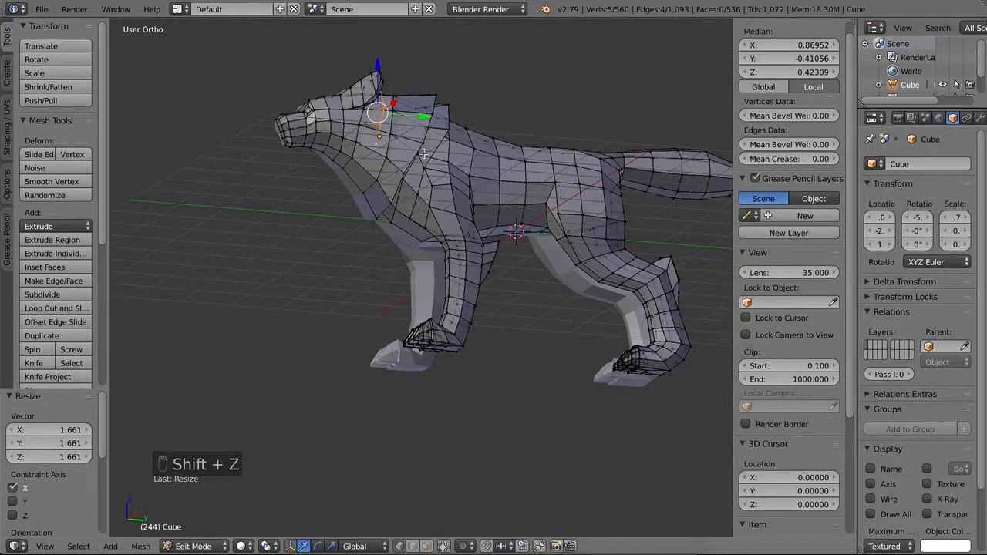
Try to move the ear strip's lowest vertex outward along X and undo the move.
{"action": "right_click", "coordinate": [393, 145]}
{"action": "middle_click_drag", "start_coordinate": [393, 145], "coordinate": [436, 224]}
{"action": "key", "text": "g"}
{"action": "key", "text": "x"}
{"action": "left_click", "coordinate": [482, 166]}
{"action": "key", "text": "g"}
{"action": "key", "text": "z"}
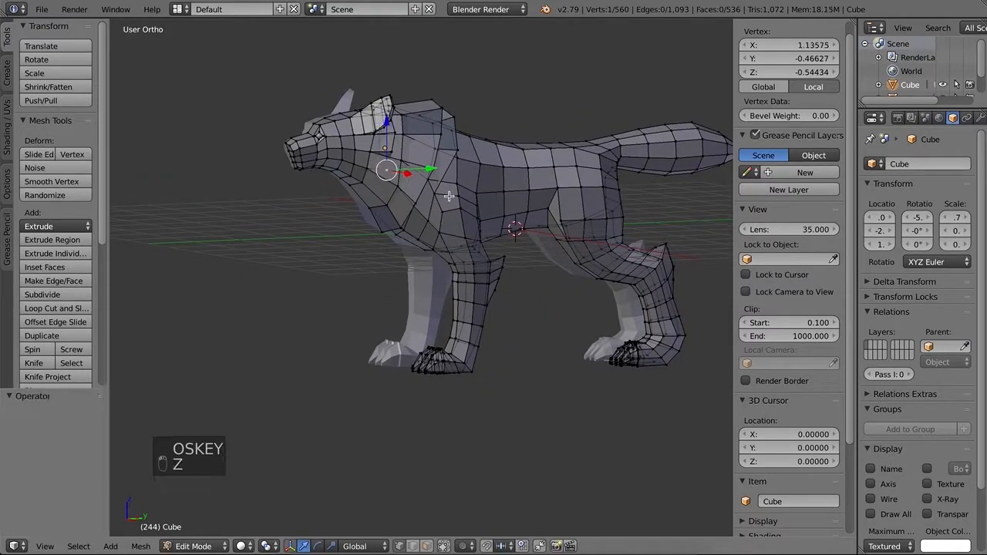
{"action": "left_click", "coordinate": [408, 165]}
Move the ear strip's lowest vertex 0.471 along X and the vertex above it 0.218 along X.
{"action": "key", "text": "g"}
{"action": "key", "text": "x"}
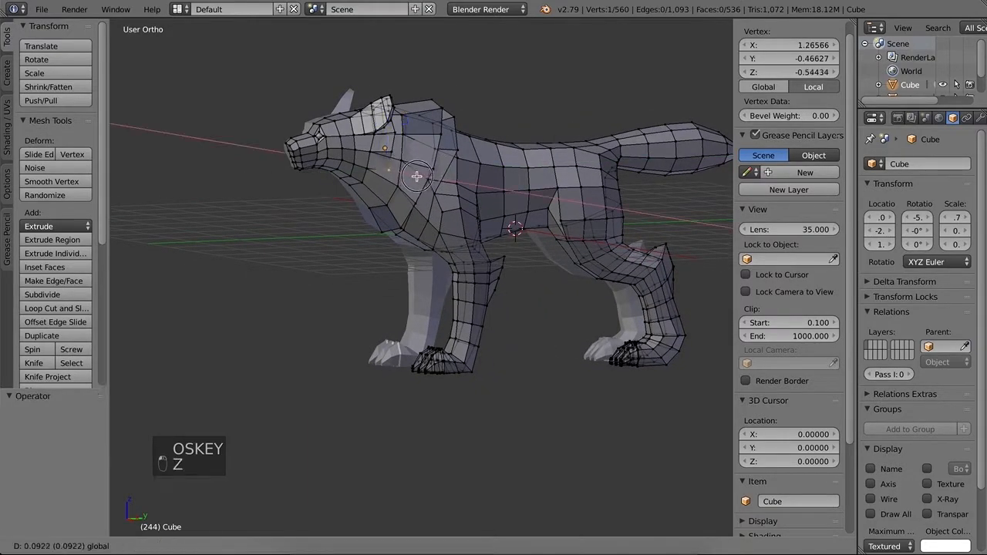
{"action": "left_click", "coordinate": [418, 179]}
{"action": "right_click", "coordinate": [415, 158]}
{"action": "key", "text": "g"}
{"action": "key", "text": "x"}
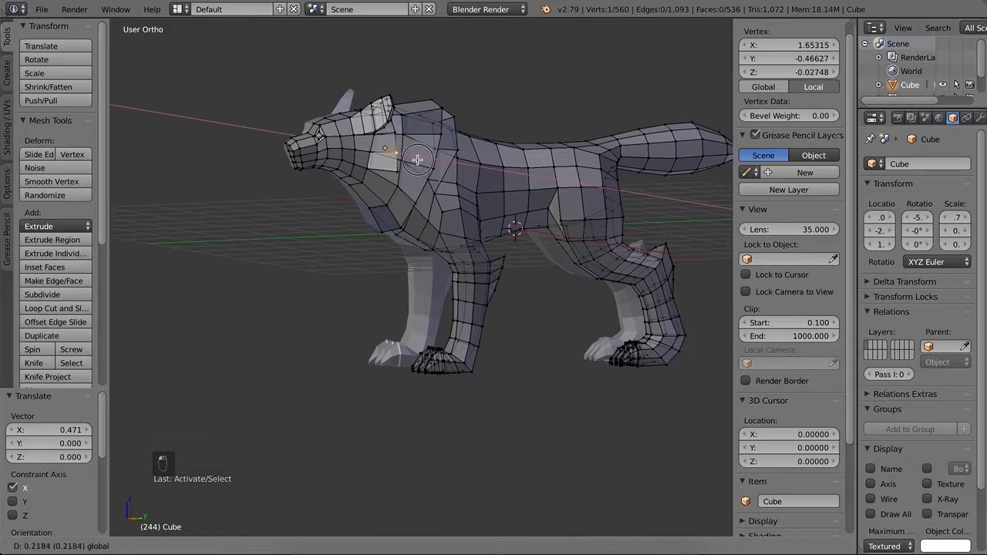
{"action": "left_click", "coordinate": [416, 160]}
Pull the ear strip's side vertex back along Y in side view and raise its upper vertex by 0.053 along Z.
{"action": "key", "text": "KP_3"}
{"action": "key", "text": "g"}
{"action": "key", "text": "y"}
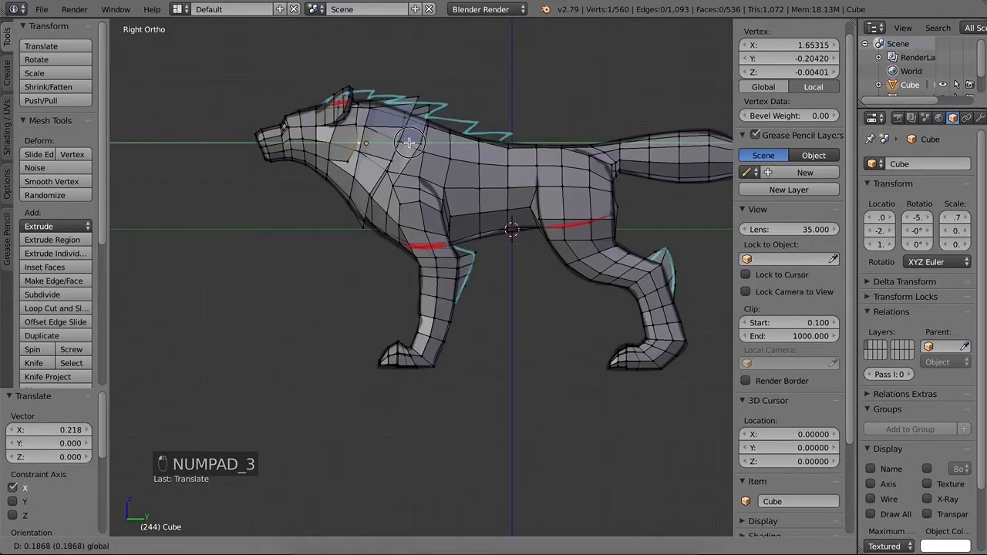
{"action": "left_click", "coordinate": [409, 143]}
{"action": "left_click_drag", "start_coordinate": [412, 124], "coordinate": [422, 102]}
{"action": "right_click", "coordinate": [358, 103]}
{"action": "left_click_drag", "start_coordinate": [373, 54], "coordinate": [373, 46]}
Raise the ear strip's upper vertices along Z in side view and pull them back along Y, the last by 0.147.
{"action": "middle_click_drag", "start_coordinate": [393, 144], "coordinate": [349, 137]}
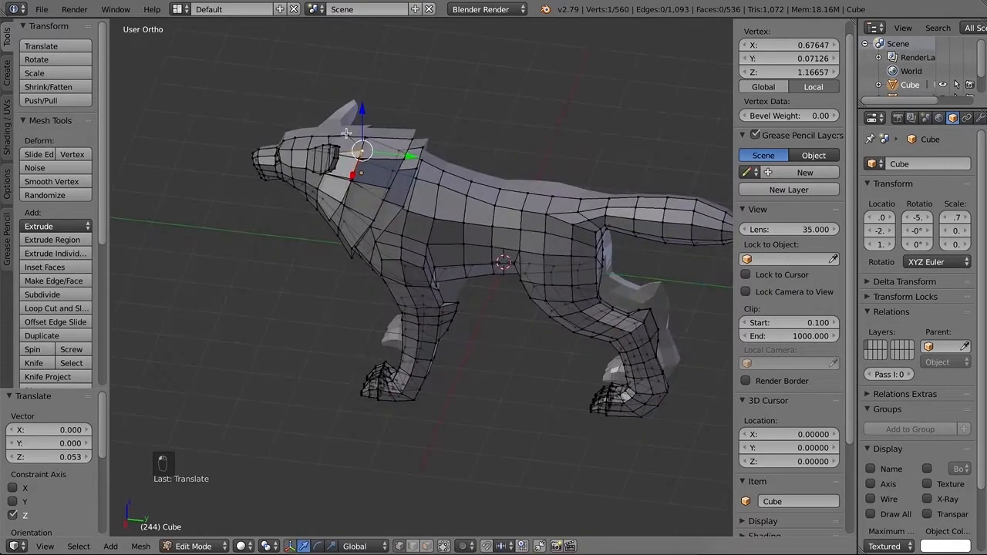
{"action": "middle_click_drag", "start_coordinate": [393, 163], "coordinate": [397, 118]}
{"action": "key", "text": "KP_3"}
{"action": "left_click_drag", "start_coordinate": [352, 52], "coordinate": [352, 48]}
{"action": "left_click_drag", "start_coordinate": [397, 98], "coordinate": [412, 98]}
{"action": "left_click_drag", "start_coordinate": [368, 53], "coordinate": [369, 48]}
{"action": "left_click_drag", "start_coordinate": [405, 92], "coordinate": [424, 90]}
{"action": "middle_click_drag", "start_coordinate": [451, 207], "coordinate": [398, 228]}
Move the ear strip's side vertices outward along X, raise one by 0.054 along Z and shift the lowest by -0.227 along X.
{"action": "right_click", "coordinate": [351, 164]}
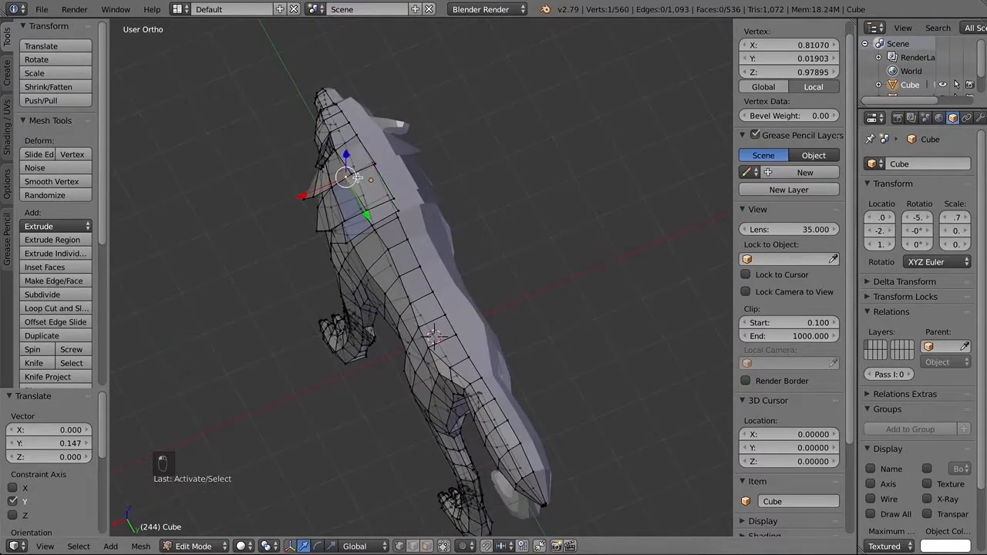
{"action": "key", "text": "shift+z"}
{"action": "left_click_drag", "start_coordinate": [307, 193], "coordinate": [304, 194]}
{"action": "middle_click_drag", "start_coordinate": [458, 249], "coordinate": [324, 150]}
{"action": "left_click_drag", "start_coordinate": [286, 123], "coordinate": [280, 123]}
{"action": "left_click_drag", "start_coordinate": [332, 78], "coordinate": [331, 75]}
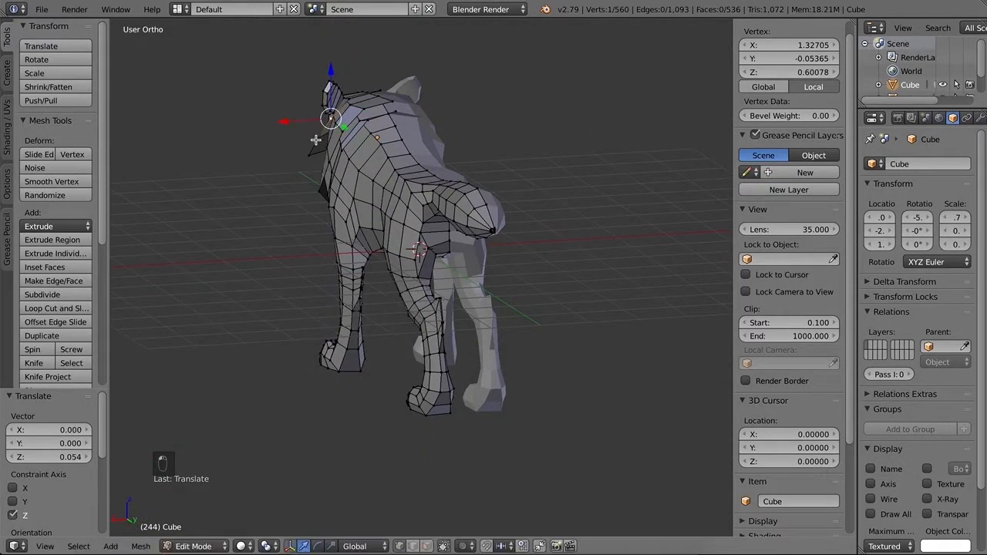
{"action": "left_click_drag", "start_coordinate": [290, 139], "coordinate": [271, 164]}
{"action": "middle_click_drag", "start_coordinate": [272, 165], "coordinate": [463, 189]}
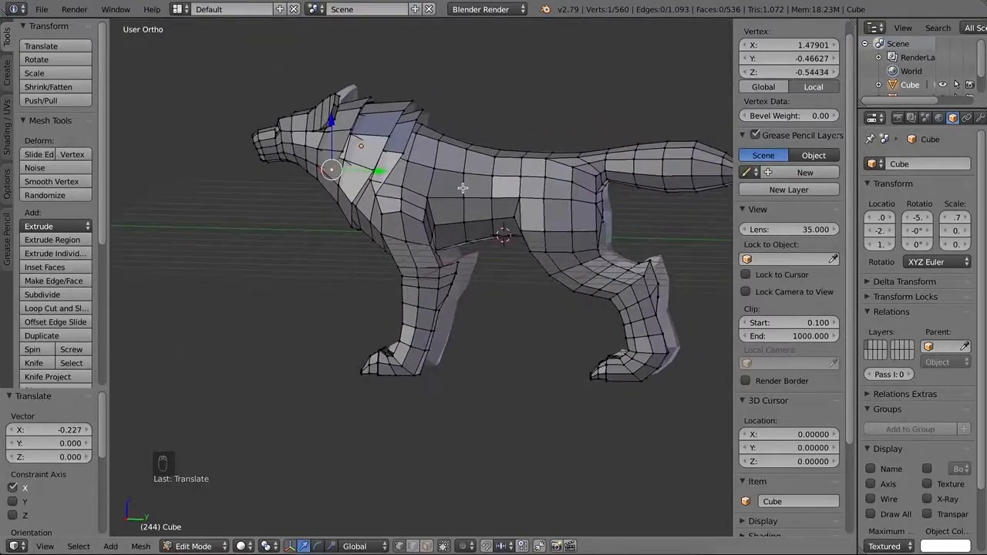
Extrude the four-vertex path across the shoulder behind the collar, scale it by 1.312 and shift it backward along Y.
{"action": "key", "text": "KP_3"}
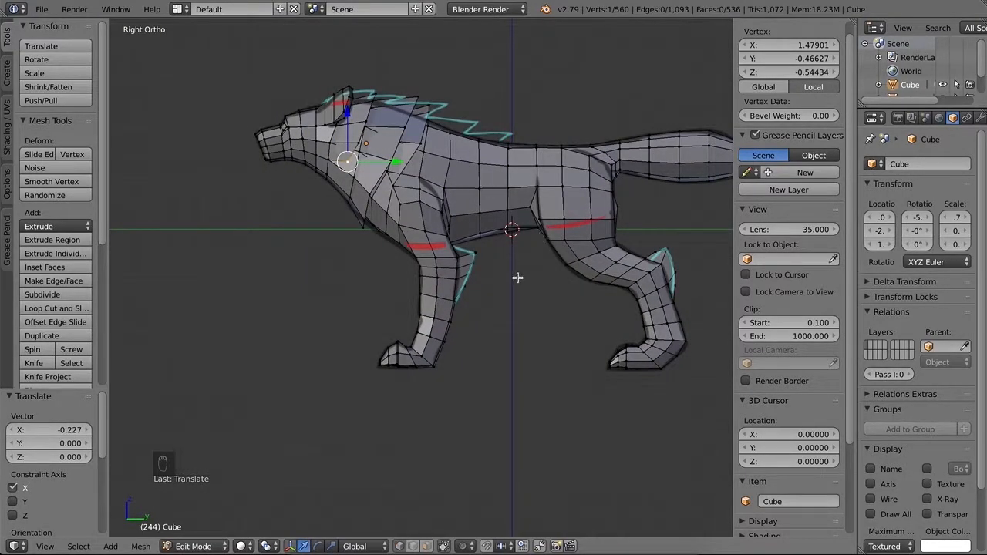
{"action": "middle_click_drag", "start_coordinate": [479, 196], "coordinate": [408, 201]}
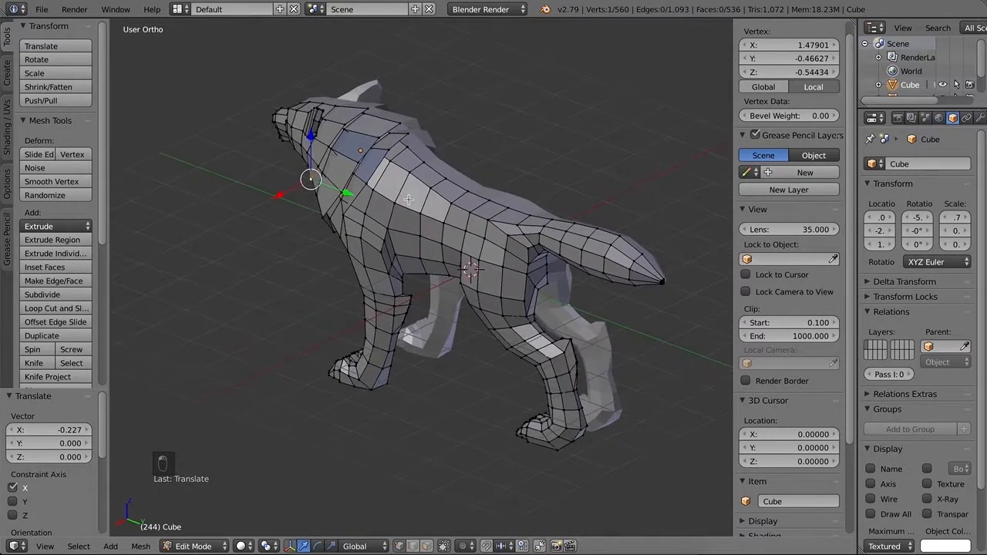
{"action": "right_click", "coordinate": [363, 214]}
{"action": "right_click", "coordinate": [410, 149], "text": "ctrl"}
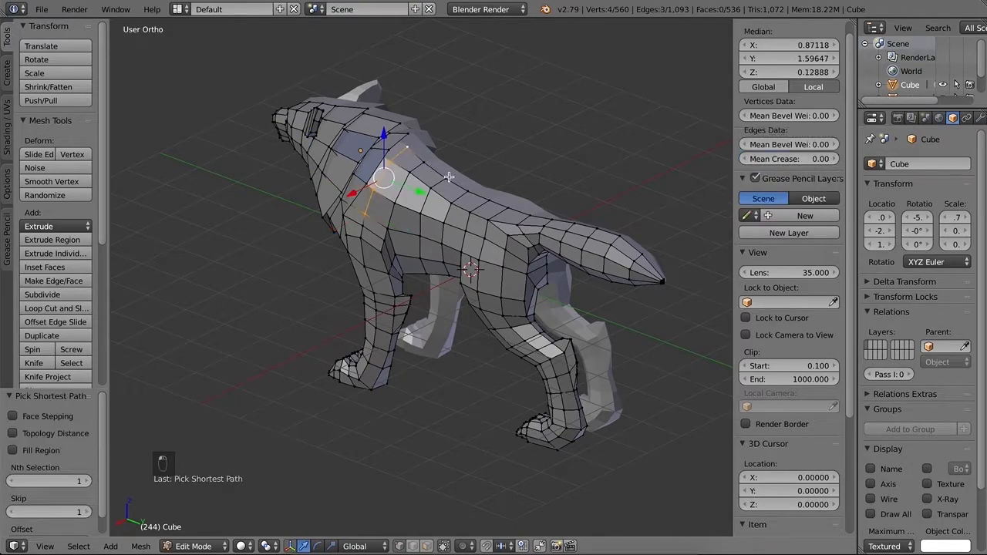
{"action": "key", "text": "KP_3"}
{"action": "key", "text": "e"}
{"action": "left_click", "coordinate": [508, 125]}
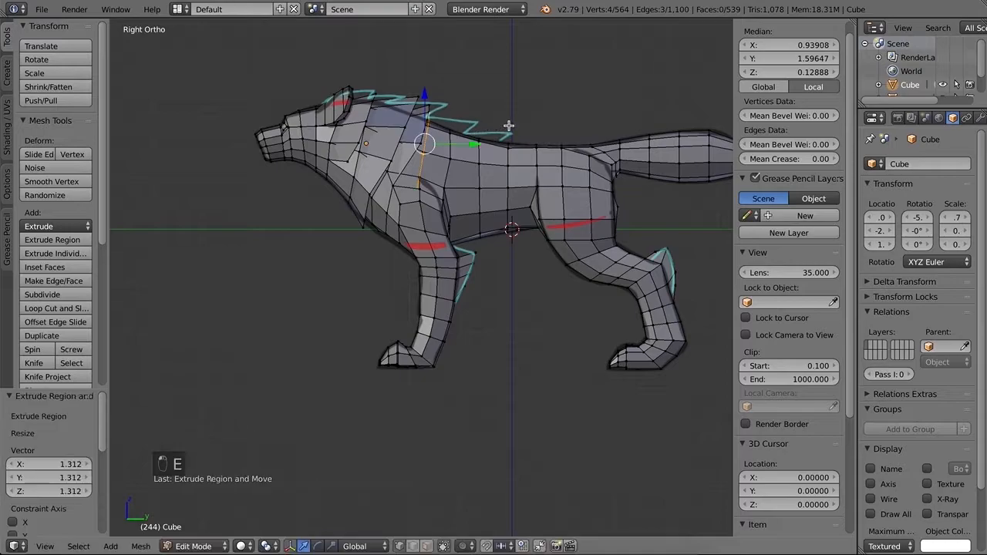
{"action": "key", "text": "g"}
{"action": "key", "text": "y"}
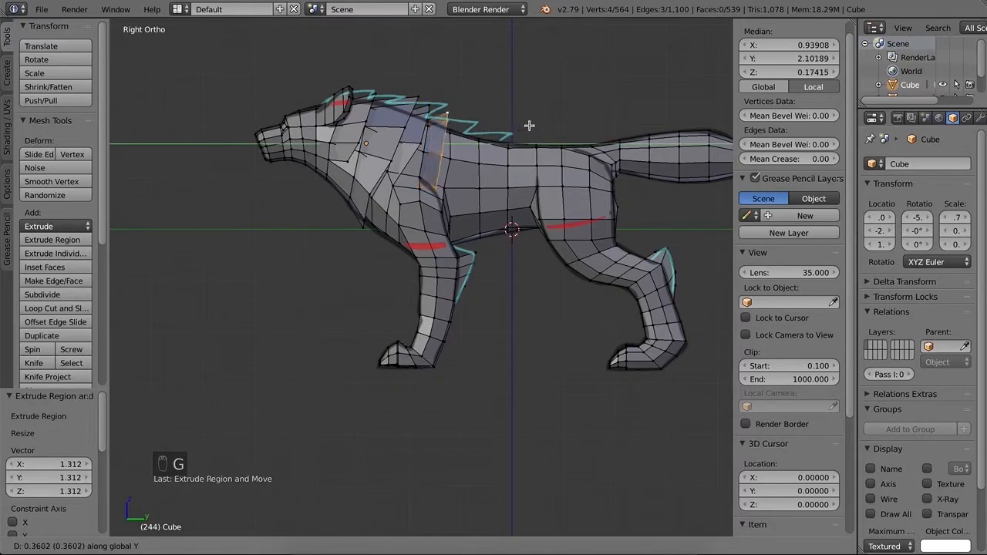
{"action": "left_click", "coordinate": [536, 126]}
Adjust the shoulder strip's lower and upper vertices along Z and Y in side view.
{"action": "right_click", "coordinate": [444, 183]}
{"action": "left_click_drag", "start_coordinate": [443, 141], "coordinate": [445, 121]}
{"action": "left_click_drag", "start_coordinate": [495, 169], "coordinate": [493, 154]}
{"action": "right_click", "coordinate": [449, 155]}
{"action": "left_click_drag", "start_coordinate": [455, 71], "coordinate": [458, 80]}
Adjust the shoulder strip's side vertices along X, shifting the last one by -0.202.
{"action": "middle_click_drag", "start_coordinate": [467, 92], "coordinate": [415, 145]}
{"action": "left_click_drag", "start_coordinate": [400, 74], "coordinate": [378, 101]}
{"action": "right_click", "coordinate": [348, 177]}
{"action": "left_click_drag", "start_coordinate": [314, 165], "coordinate": [308, 187]}
{"action": "right_click", "coordinate": [337, 177]}
{"action": "key", "text": "g"}
{"action": "key", "text": "x"}
Inset the two faces beside the centreline under the chest, between the front legs, by about 0.352.
{"action": "middle_click_drag", "start_coordinate": [307, 186], "coordinate": [468, 243]}
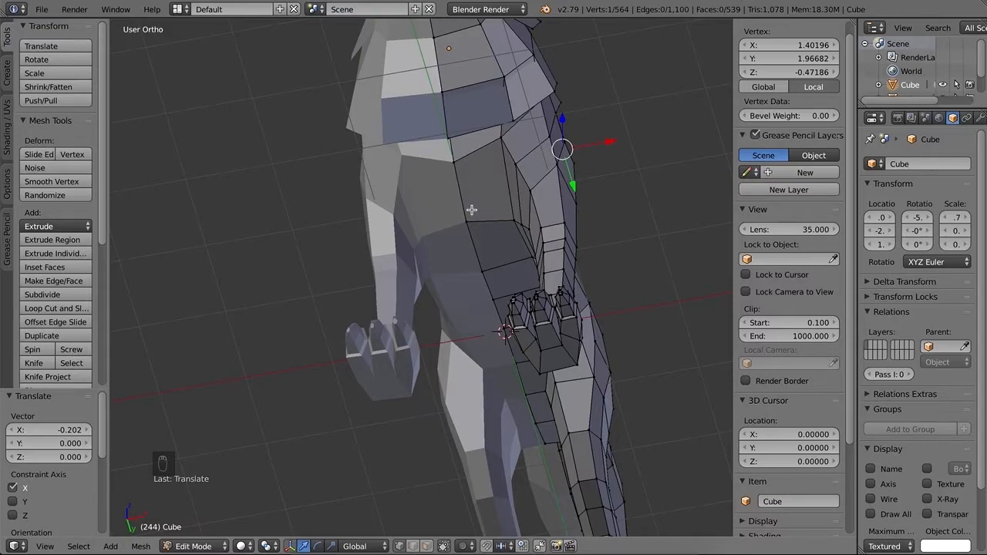
{"action": "key", "text": "ctrl+Tab"}
{"action": "left_click", "coordinate": [420, 239]}
{"action": "left_click", "coordinate": [496, 193]}
{"action": "left_click", "coordinate": [503, 245], "text": "shift"}
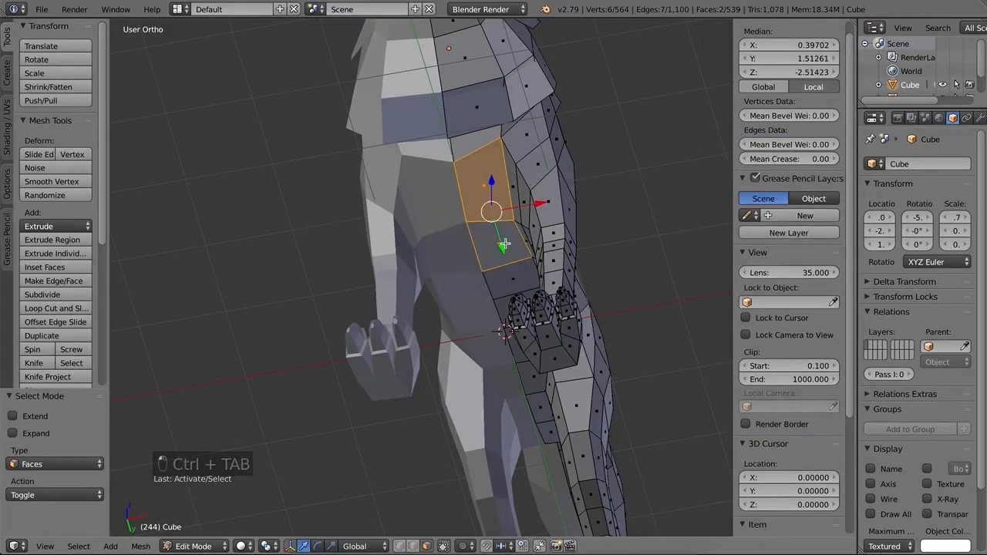
{"action": "key", "text": "i"}
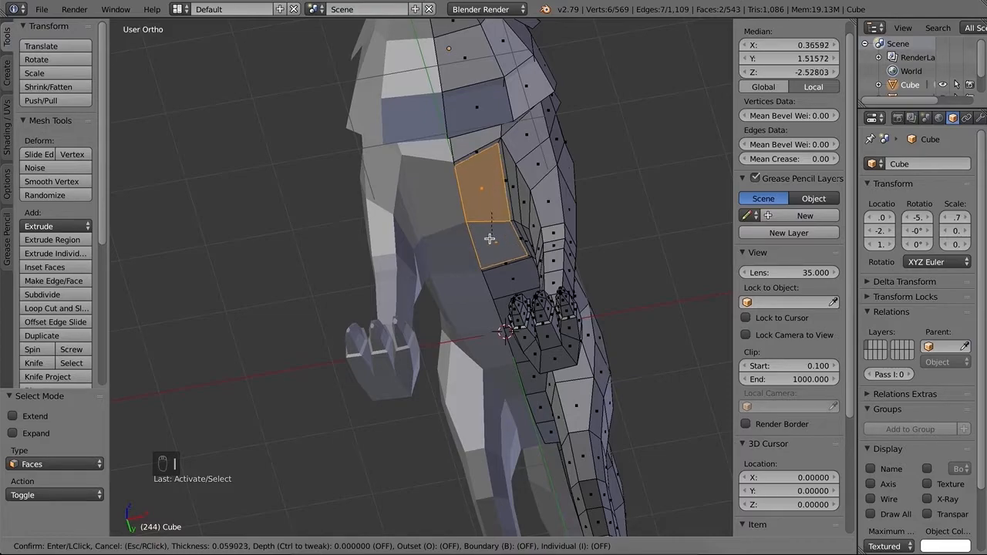
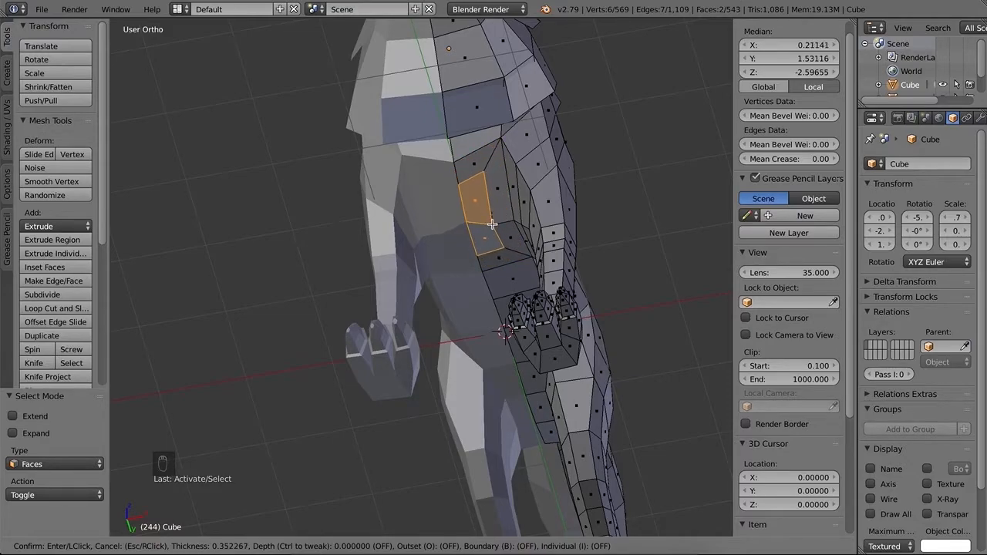
{"action": "left_click", "coordinate": [492, 223]}
Slide the inset's front centreline vertex by a factor of 0.523, slide its front outer vertex and move that one inward along X.
{"action": "mouse_move", "coordinate": [489, 278]}
{"action": "middle_mouse_down"}
{"action": "mouse_move", "coordinate": [478, 301]}
{"action": "mouse_move", "coordinate": [470, 283]}
{"action": "mouse_move", "coordinate": [495, 275]}
{"action": "middle_mouse_up"}
{"action": "key", "text": "ctrl+Tab"}
{"action": "left_click", "coordinate": [455, 245]}
{"action": "right_click", "coordinate": [456, 184]}
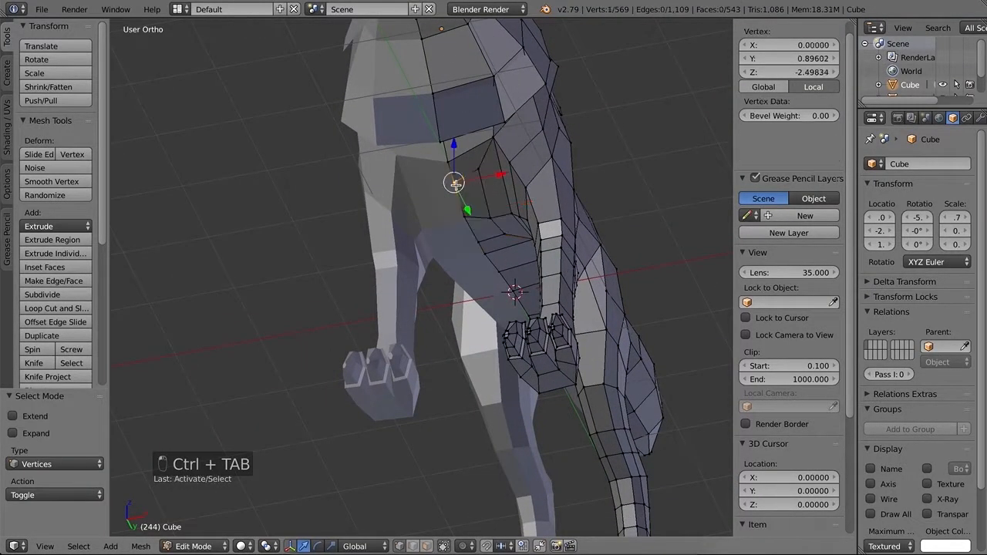
{"action": "key", "text": "g"}
{"action": "key", "text": "g"}
{"action": "left_click", "coordinate": [459, 176]}
{"action": "right_click", "coordinate": [481, 176]}
{"action": "key", "text": "g"}
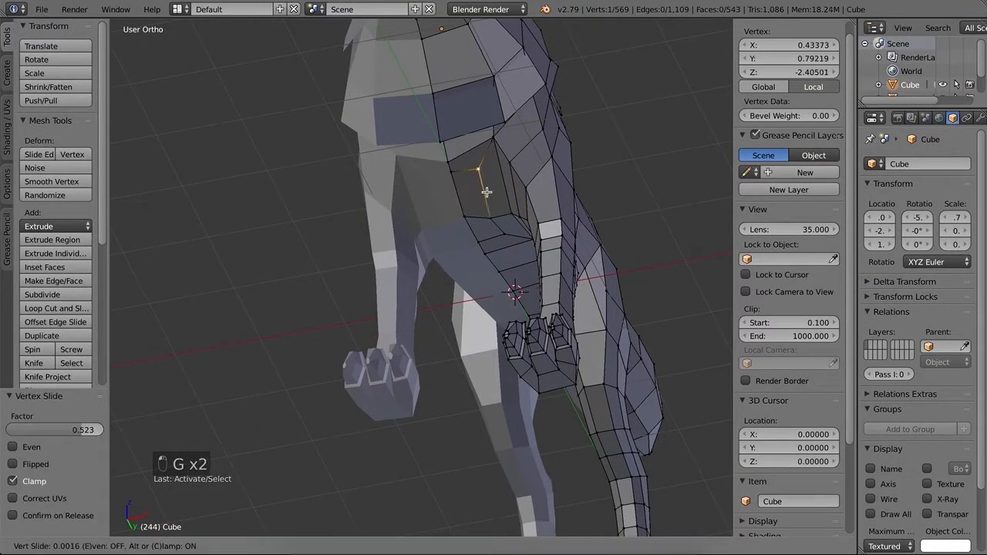
{"action": "left_click", "coordinate": [490, 205]}
{"action": "left_click_drag", "start_coordinate": [526, 182], "coordinate": [514, 186]}
Slide the inset's rear outer vertex by a factor of 0.306 and move it -0.056 along X.
{"action": "middle_click_drag", "start_coordinate": [500, 322], "coordinate": [369, 250]}
{"action": "right_click", "coordinate": [361, 222]}
{"action": "key", "text": "g"}
{"action": "key", "text": "g"}
{"action": "left_click", "coordinate": [370, 241]}
{"action": "key", "text": "g"}
{"action": "key", "text": "x"}
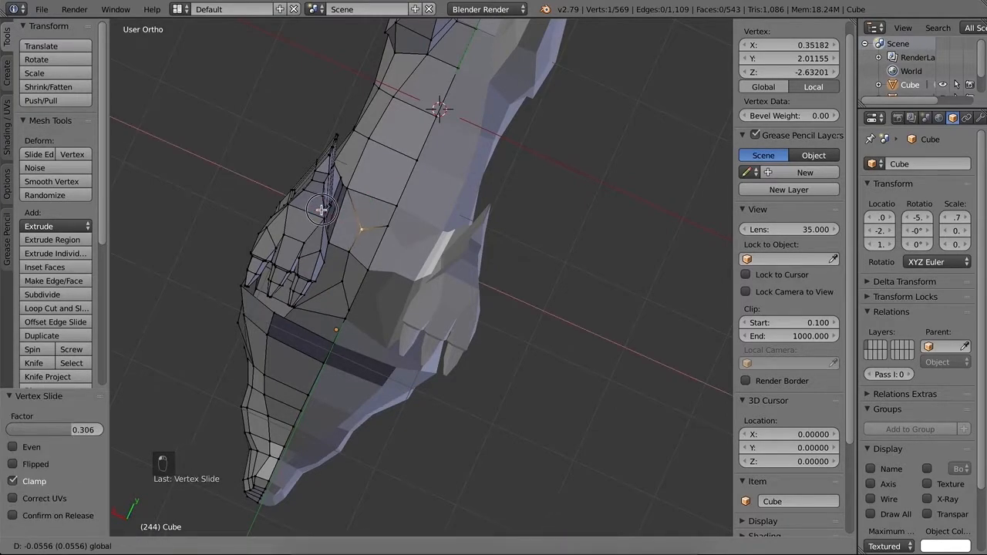
{"action": "left_click", "coordinate": [340, 232]}
Extrude the chest inset's five outline vertices by -0.498 along Z.
{"action": "middle_click_drag", "start_coordinate": [405, 273], "coordinate": [516, 316]}
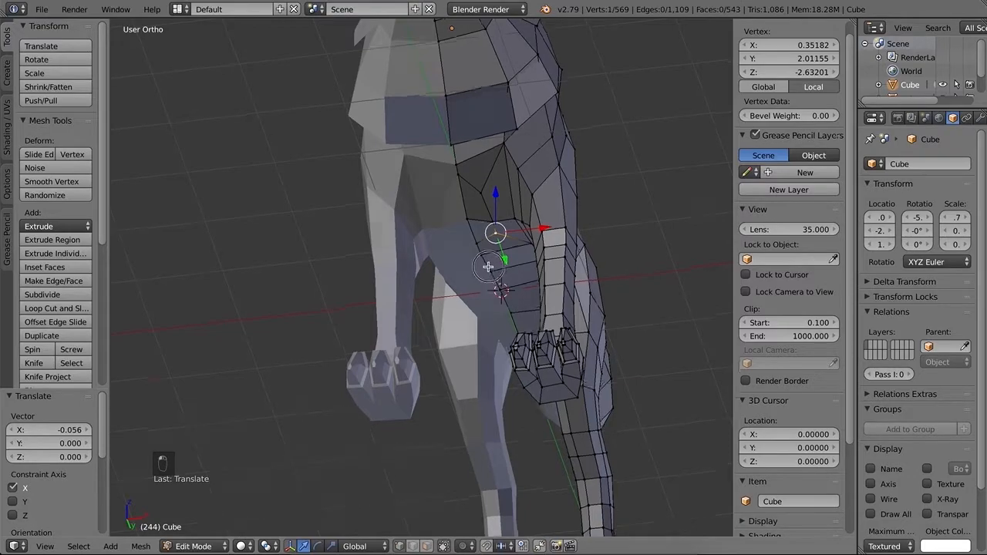
{"action": "middle_click_drag", "start_coordinate": [491, 268], "coordinate": [480, 248]}
{"action": "right_click", "coordinate": [493, 227], "text": "shift"}
{"action": "right_click", "coordinate": [477, 208], "text": "shift"}
{"action": "right_click", "coordinate": [461, 185], "text": "shift"}
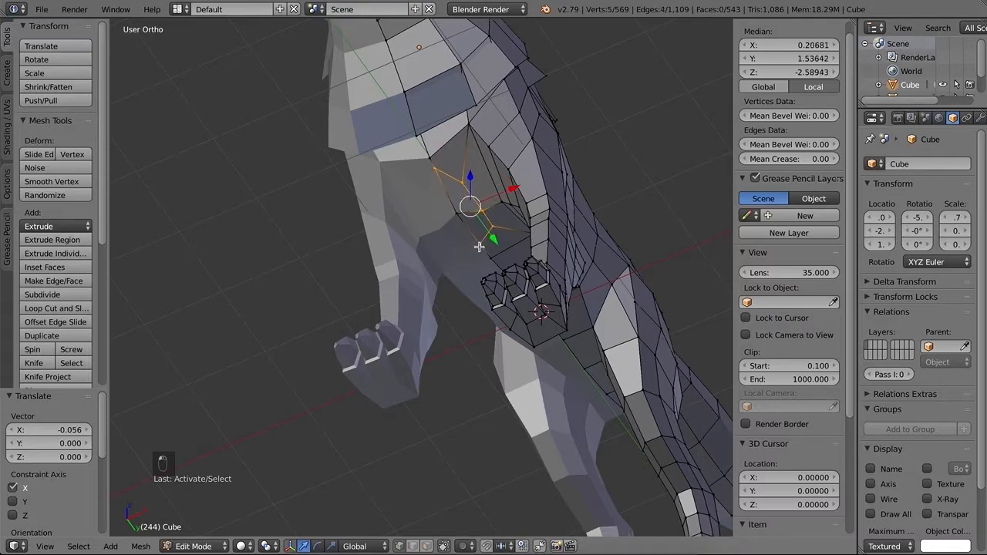
{"action": "key", "text": "e"}
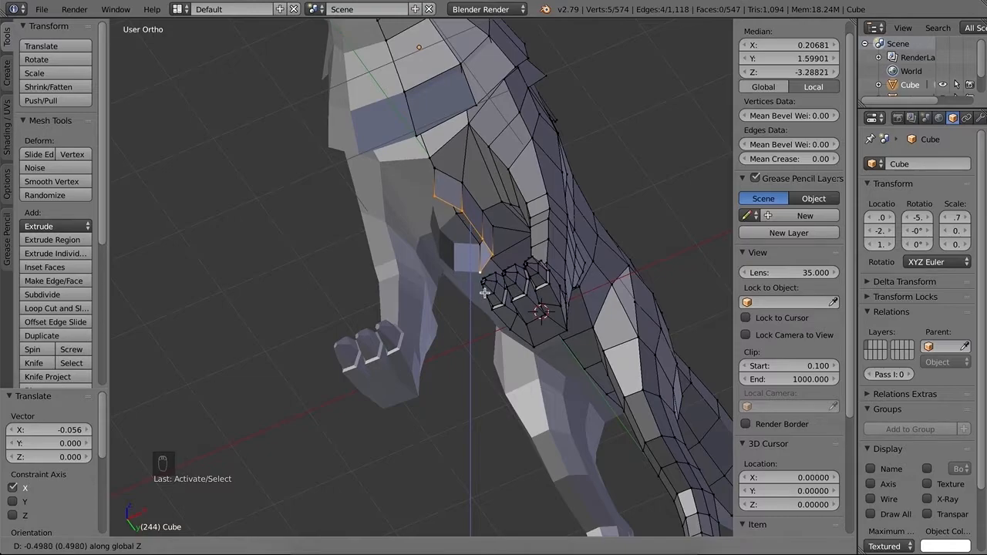
{"action": "left_click", "coordinate": [484, 291]}
Scale the extruded chest strip along X until it collapses onto the centreline, and scale it by 0.614 along Y.
{"action": "key", "text": "s"}
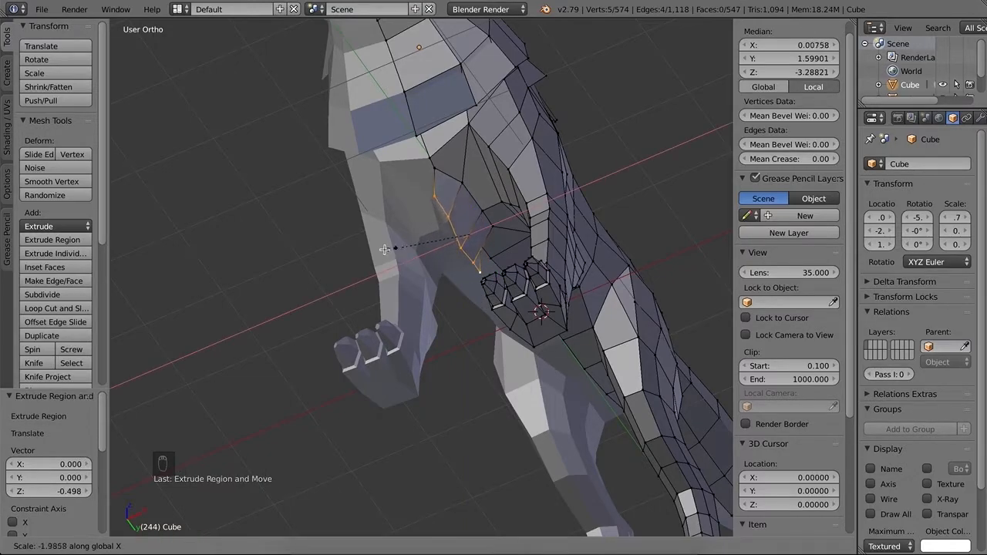
{"action": "left_click", "coordinate": [336, 260]}
{"action": "middle_click_drag", "start_coordinate": [508, 319], "coordinate": [433, 205]}
{"action": "key", "text": "s"}
{"action": "key", "text": "y"}
{"action": "left_click", "coordinate": [437, 264]}
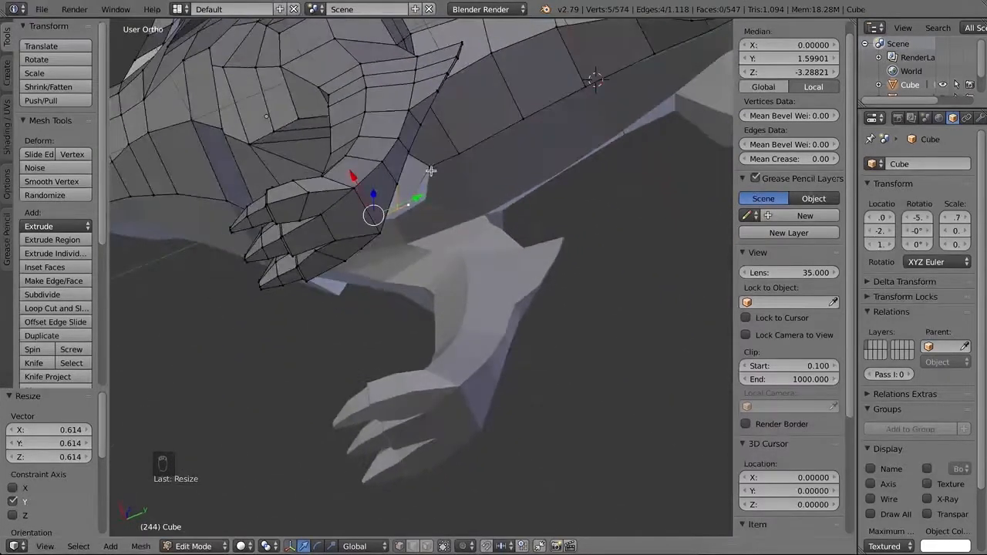
Slide the chest tuft's rear centreline base vertex backward by a factor of 0.681.
{"action": "right_click", "coordinate": [433, 167]}
{"action": "key", "text": "g"}
{"action": "key", "text": "g"}
{"action": "left_click", "coordinate": [476, 165]}
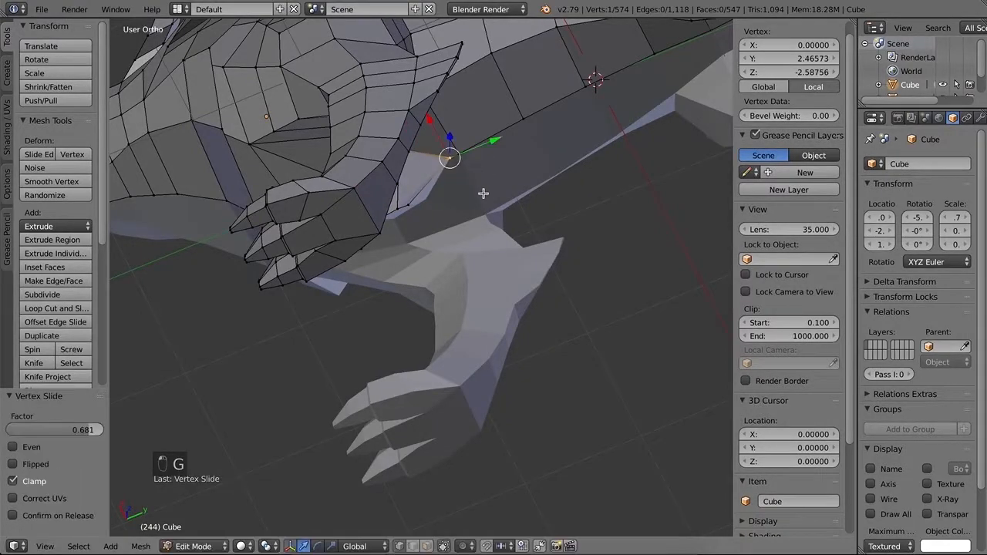
Raise the chest tuft's rear lower centreline vertex along Z and shift it backward along Y.
{"action": "mouse_move", "coordinate": [420, 276]}
{"action": "middle_mouse_down"}
{"action": "mouse_move", "coordinate": [489, 300]}
{"action": "mouse_move", "coordinate": [468, 388]}
{"action": "mouse_move", "coordinate": [468, 216]}
{"action": "mouse_move", "coordinate": [454, 257]}
{"action": "mouse_move", "coordinate": [470, 280]}
{"action": "mouse_move", "coordinate": [405, 271]}
{"action": "mouse_move", "coordinate": [432, 262]}
{"action": "middle_mouse_up"}
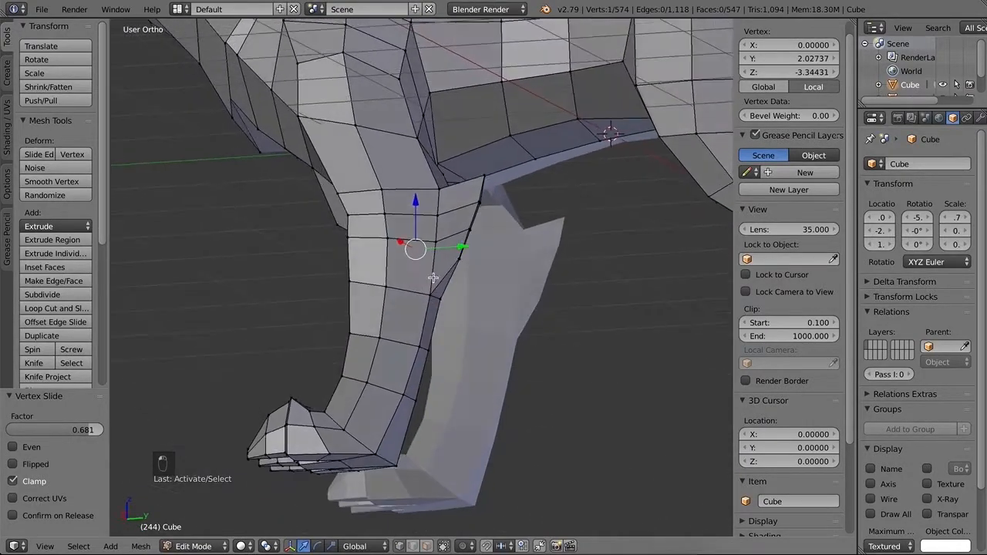
{"action": "key", "text": "KP_3"}
{"action": "key", "text": "shift+z"}
{"action": "left_click_drag", "start_coordinate": [441, 214], "coordinate": [441, 208]}
{"action": "left_click_drag", "start_coordinate": [487, 258], "coordinate": [503, 254]}
{"action": "left_click_drag", "start_coordinate": [457, 212], "coordinate": [459, 196]}
{"action": "left_click_drag", "start_coordinate": [510, 243], "coordinate": [517, 243]}
{"action": "left_click_drag", "start_coordinate": [464, 197], "coordinate": [467, 183]}
{"action": "left_click_drag", "start_coordinate": [519, 226], "coordinate": [519, 228]}
Raise the chest tuft's other lower vertices along Z and nudge the middle one slightly forward along Y.
{"action": "right_click", "coordinate": [430, 260]}
{"action": "left_click_drag", "start_coordinate": [429, 211], "coordinate": [427, 199]}
{"action": "right_click", "coordinate": [355, 232]}
{"action": "left_click_drag", "start_coordinate": [405, 233], "coordinate": [407, 210]}
{"action": "right_click", "coordinate": [378, 243]}
{"action": "right_click", "coordinate": [406, 263]}
{"action": "left_click_drag", "start_coordinate": [452, 258], "coordinate": [445, 257]}
{"action": "left_click_drag", "start_coordinate": [399, 209], "coordinate": [398, 204]}
Raise one more vertex of the chest tuft along Z and fine-tune its horizontal position.
{"action": "middle_click_drag", "start_coordinate": [459, 263], "coordinate": [409, 243]}
{"action": "right_click", "coordinate": [409, 221]}
{"action": "left_click_drag", "start_coordinate": [411, 191], "coordinate": [412, 179]}
{"action": "middle_click_drag", "start_coordinate": [411, 179], "coordinate": [344, 209]}
{"action": "left_click_drag", "start_coordinate": [302, 205], "coordinate": [312, 208]}
{"action": "middle_click_drag", "start_coordinate": [312, 209], "coordinate": [421, 189]}
{"action": "mouse_move", "coordinate": [422, 184]}
{"action": "left_mouse_down"}
{"action": "mouse_move", "coordinate": [419, 173]}
{"action": "mouse_move", "coordinate": [419, 185]}
{"action": "left_mouse_up"}
{"action": "middle_click_drag", "start_coordinate": [419, 185], "coordinate": [441, 226]}
{"action": "scroll", "coordinate": [384, 251], "scroll_direction": "up", "scroll_amount": 3}
{"action": "mouse_move", "coordinate": [458, 224]}
{"action": "left_mouse_down"}
{"action": "mouse_move", "coordinate": [422, 196]}
{"action": "mouse_move", "coordinate": [444, 222]}
{"action": "left_mouse_up"}
{"action": "middle_click_drag", "start_coordinate": [489, 263], "coordinate": [489, 194]}
Move two further chest tuft vertices slightly upward along Z.
{"action": "right_click", "coordinate": [489, 193]}
{"action": "key", "text": "g"}
{"action": "key", "text": "z"}
{"action": "left_click_drag", "start_coordinate": [482, 124], "coordinate": [483, 120]}
{"action": "right_click", "coordinate": [527, 156]}
{"action": "middle_click_drag", "start_coordinate": [526, 159], "coordinate": [424, 156]}
{"action": "left_click_drag", "start_coordinate": [379, 116], "coordinate": [377, 103]}
Select the dark bluish face on the lower neck in face mode and recalculate its normals.
{"action": "middle_click_drag", "start_coordinate": [377, 104], "coordinate": [245, 196]}
{"action": "scroll", "coordinate": [532, 276], "scroll_direction": "down", "scroll_amount": 5}
{"action": "middle_click_drag", "start_coordinate": [542, 286], "coordinate": [389, 266]}
{"action": "key", "text": "ctrl+Tab"}
{"action": "left_click", "coordinate": [401, 297]}
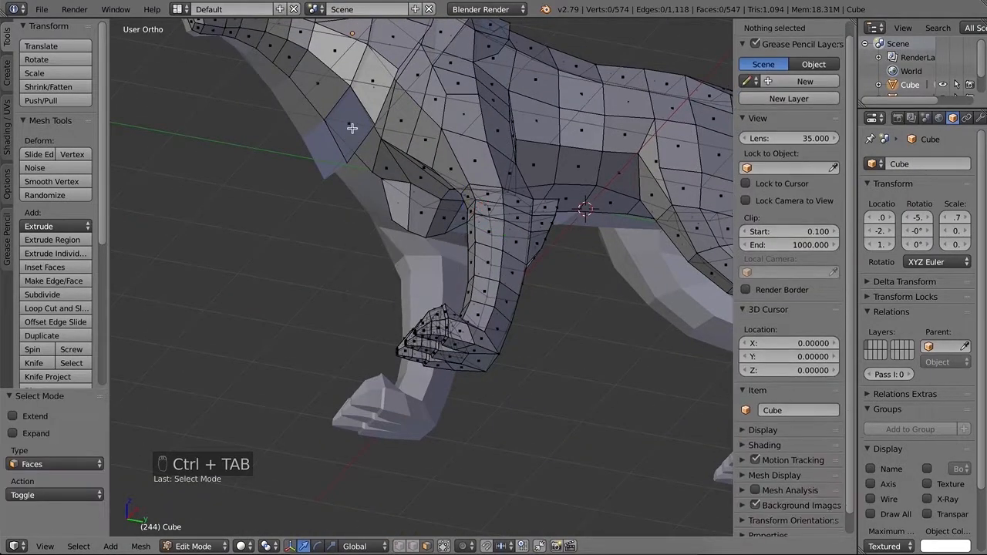
{"action": "right_click", "coordinate": [352, 130]}
{"action": "key", "text": "shift+z"}
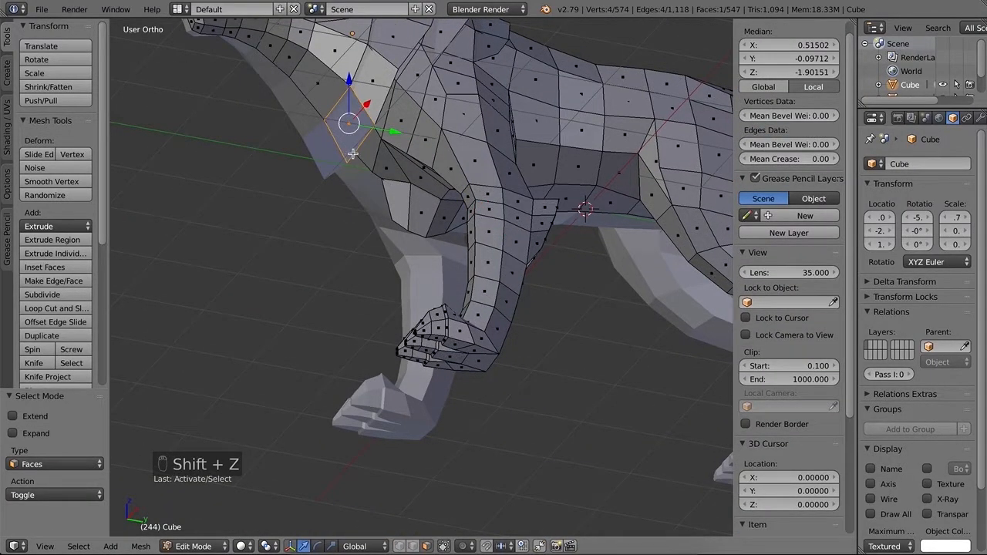
{"action": "key", "text": "ctrl+n"}
Set the mesh selection mode to edges for working on the tail.
{"action": "scroll", "coordinate": [464, 201], "scroll_direction": "down", "scroll_amount": 3}
{"action": "middle_click_drag", "start_coordinate": [430, 227], "coordinate": [300, 222]}
{"action": "scroll", "coordinate": [540, 201], "scroll_direction": "up", "scroll_amount": 4}
{"action": "middle_click_drag", "start_coordinate": [572, 94], "coordinate": [496, 247], "text": "shift"}
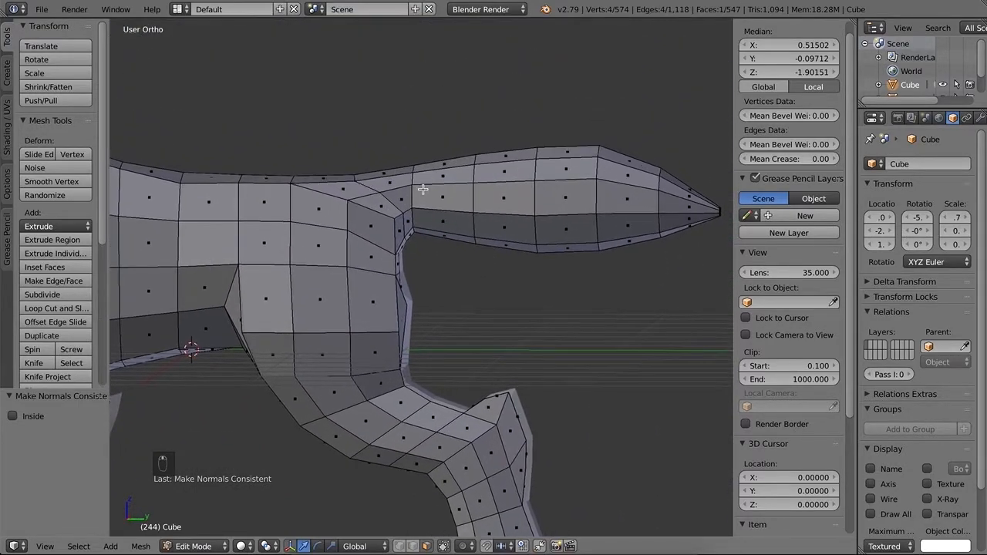
{"action": "key", "text": "ctrl+Tab"}
{"action": "left_click", "coordinate": [415, 175]}
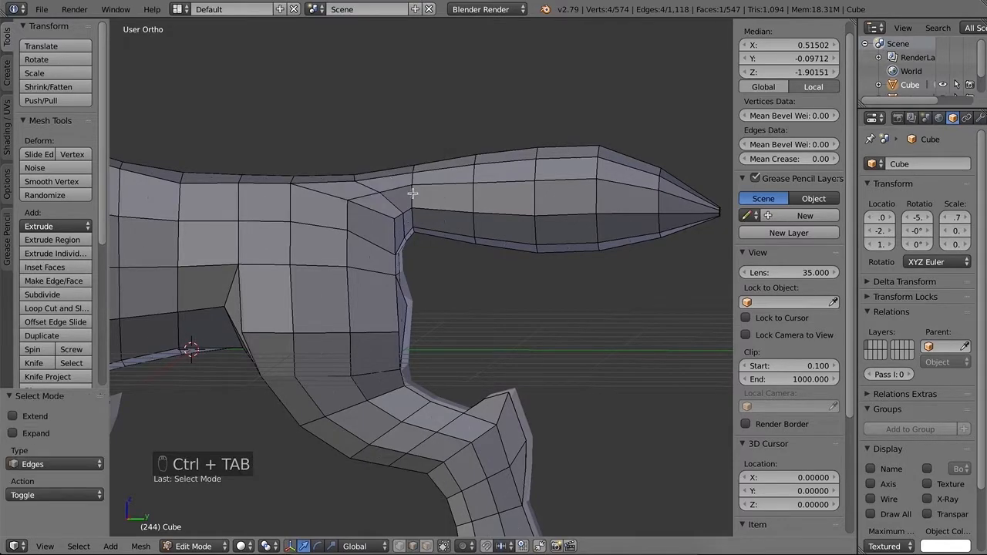
Try to extrude the edge loop around the base of the tail.
{"action": "right_click", "coordinate": [415, 196], "text": "alt"}
{"action": "key", "text": "e"}
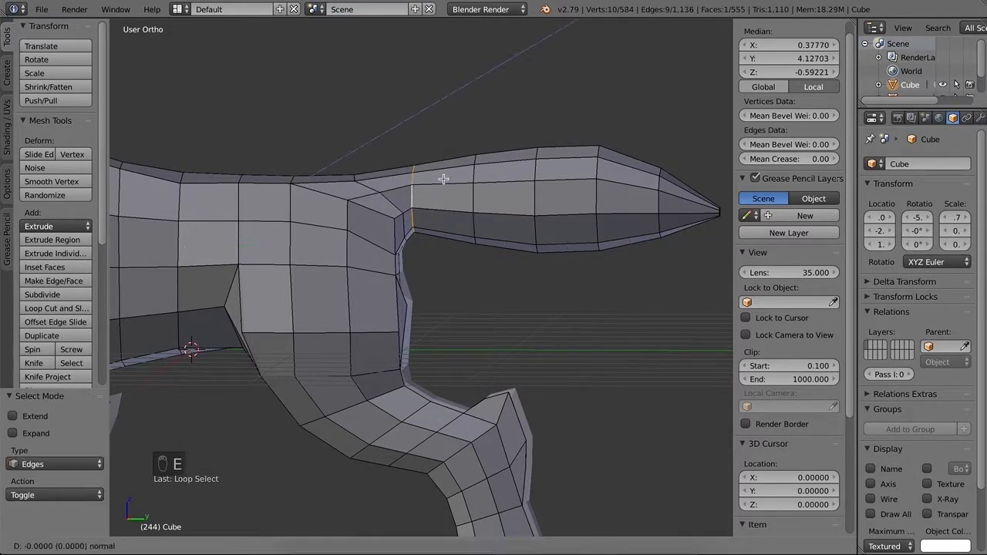
{"action": "key", "text": "a"}
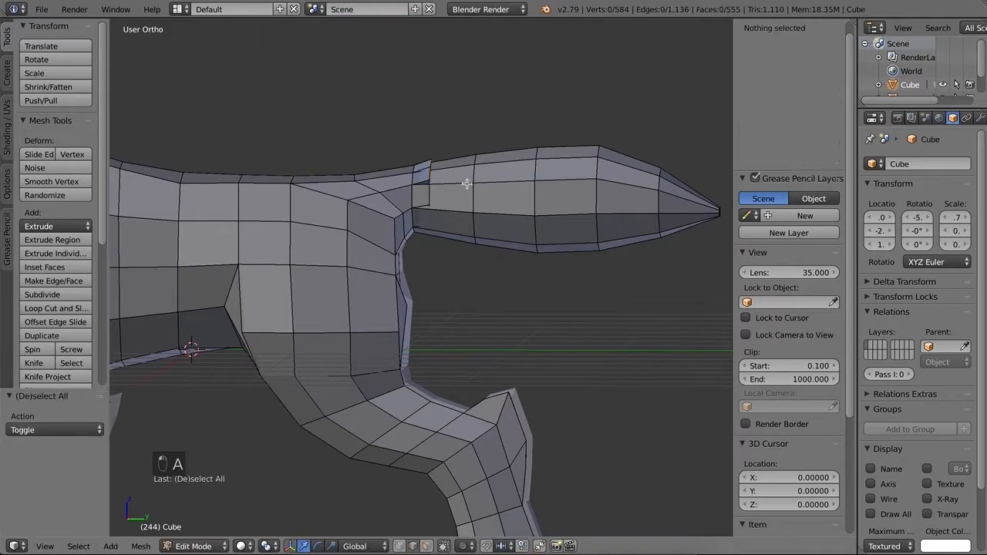
{"action": "key", "text": "super+z"}
{"action": "key", "text": "super+z"}
Extrude only the edge loop around the tail base and scale the new edges by 1.684.
{"action": "scroll", "coordinate": [383, 245], "scroll_direction": "down", "scroll_amount": 4}
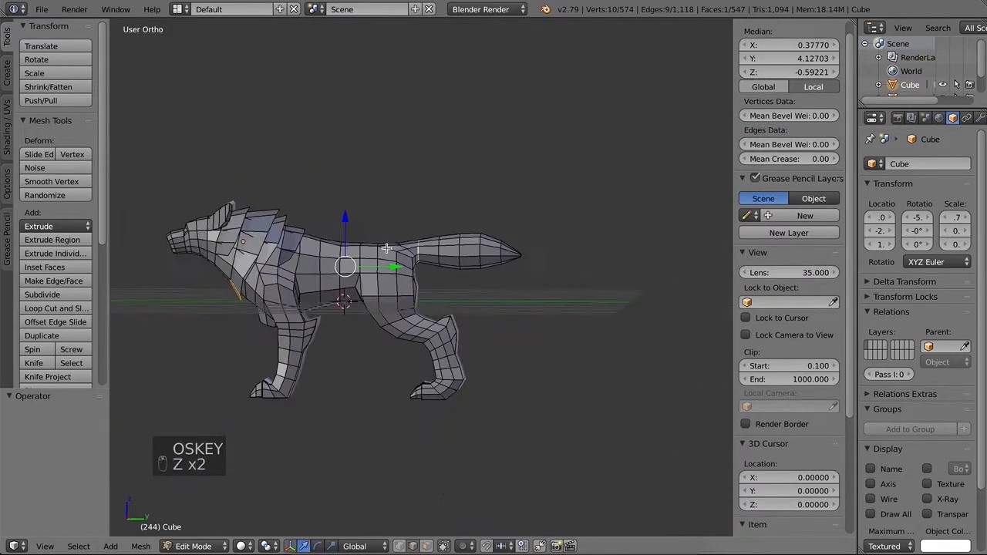
{"action": "scroll", "coordinate": [416, 243], "scroll_direction": "up", "scroll_amount": 3}
{"action": "key", "text": "a"}
{"action": "left_click", "coordinate": [419, 227], "text": "alt"}
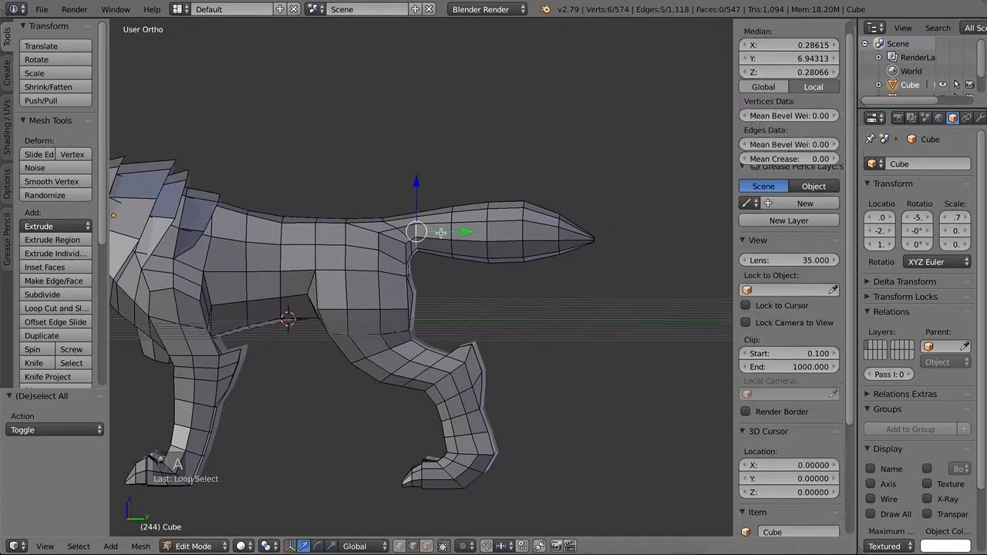
{"action": "scroll", "coordinate": [423, 229], "scroll_direction": "up", "scroll_amount": 6, "text": "ctrl"}
{"action": "scroll", "coordinate": [425, 230], "scroll_direction": "down", "scroll_amount": 4}
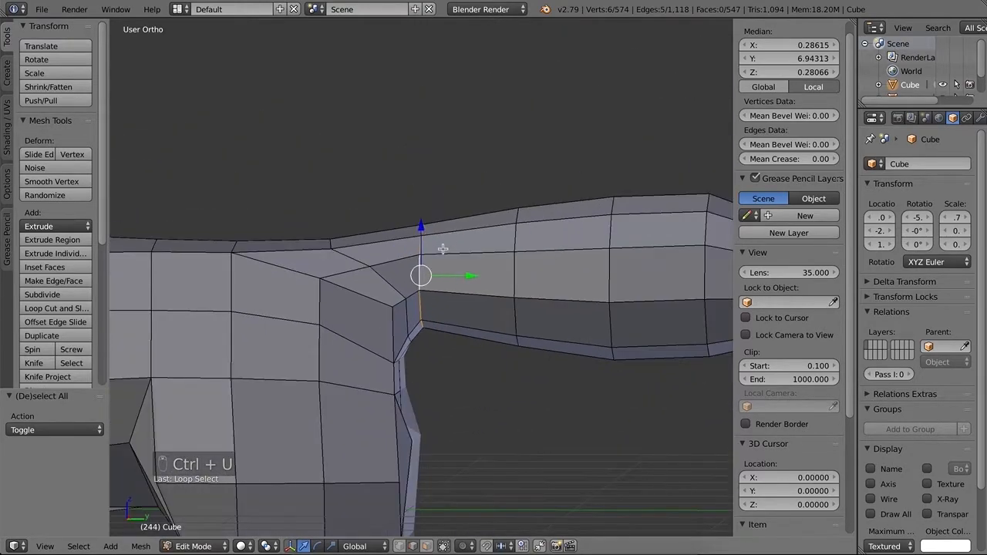
{"action": "key", "text": "e"}
{"action": "key", "text": "s"}
{"action": "left_click", "coordinate": [466, 240]}
Move the extruded tail-base strip 0.667 along Y and scale its end by about 0.91.
{"action": "key", "text": "g"}
{"action": "key", "text": "y"}
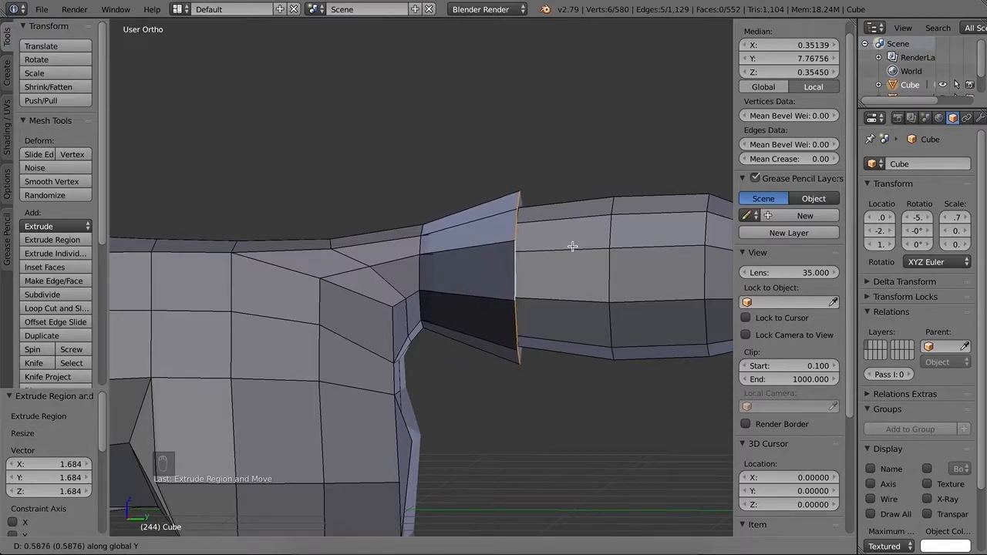
{"action": "left_click", "coordinate": [591, 247]}
{"action": "key", "text": "s"}
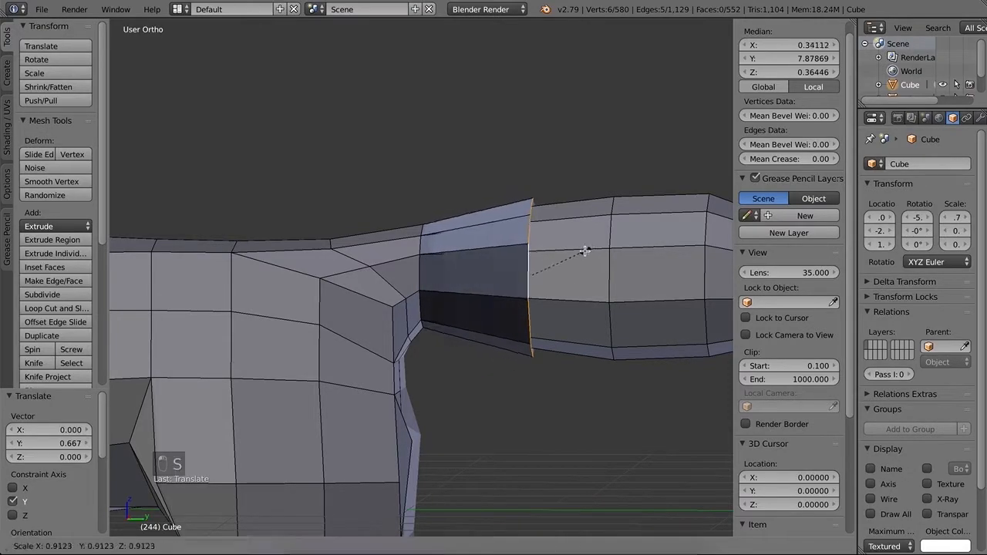
{"action": "left_click", "coordinate": [586, 249]}
Extrude the tail's second edge loop, beneath the end of the first fur strip, and scale it by 1.208.
{"action": "key", "text": "shift+z"}
{"action": "key", "text": "a"}
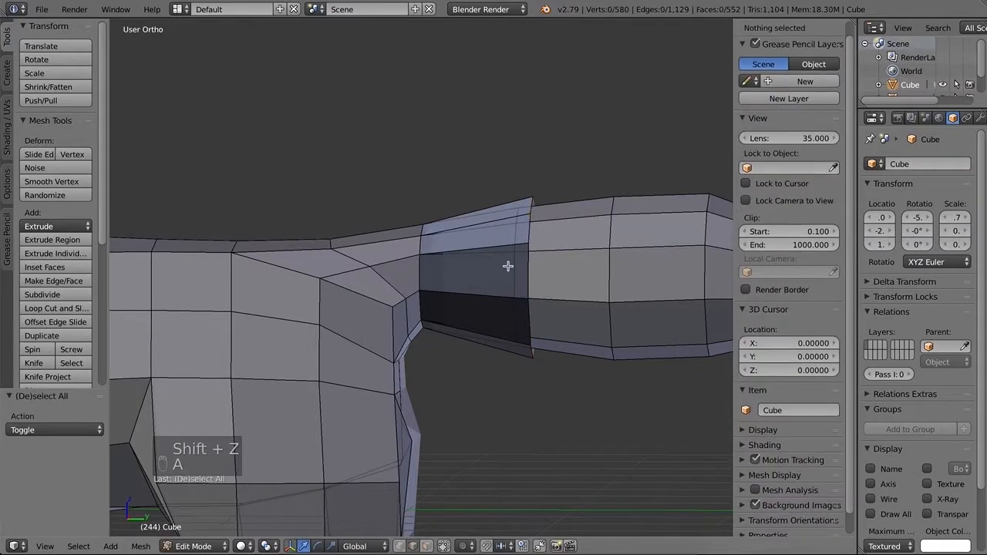
{"action": "left_click", "coordinate": [508, 265], "text": "alt"}
{"action": "key", "text": "e"}
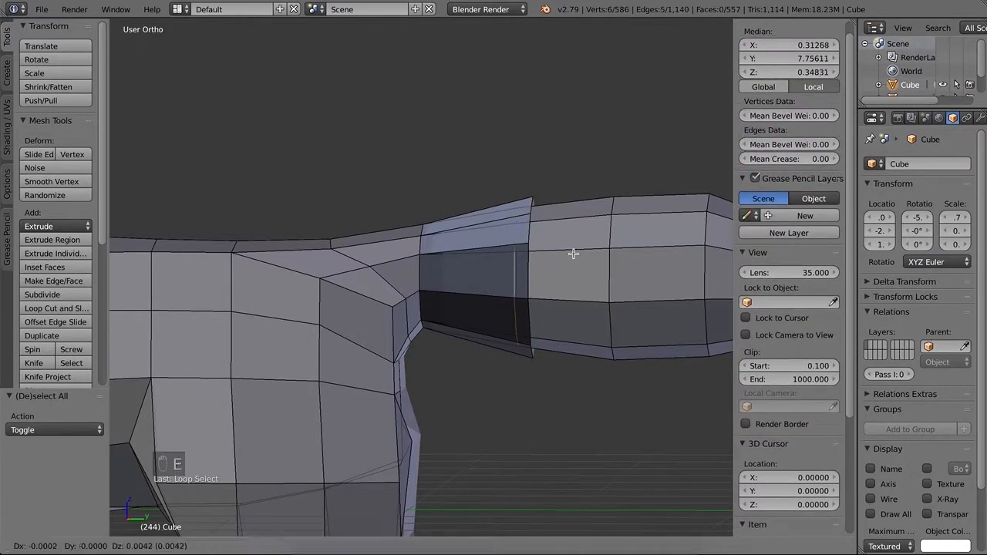
{"action": "left_click", "coordinate": [586, 254]}
Move the second tail strip's edge 0.625 along Y and scale it by 1.105.
{"action": "key", "text": "g"}
{"action": "key", "text": "y"}
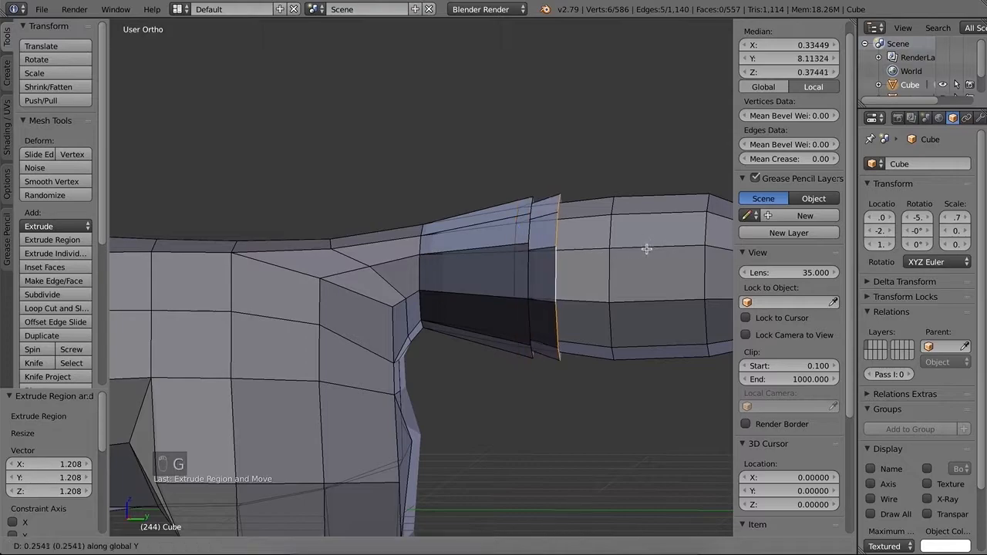
{"action": "left_click", "coordinate": [680, 242]}
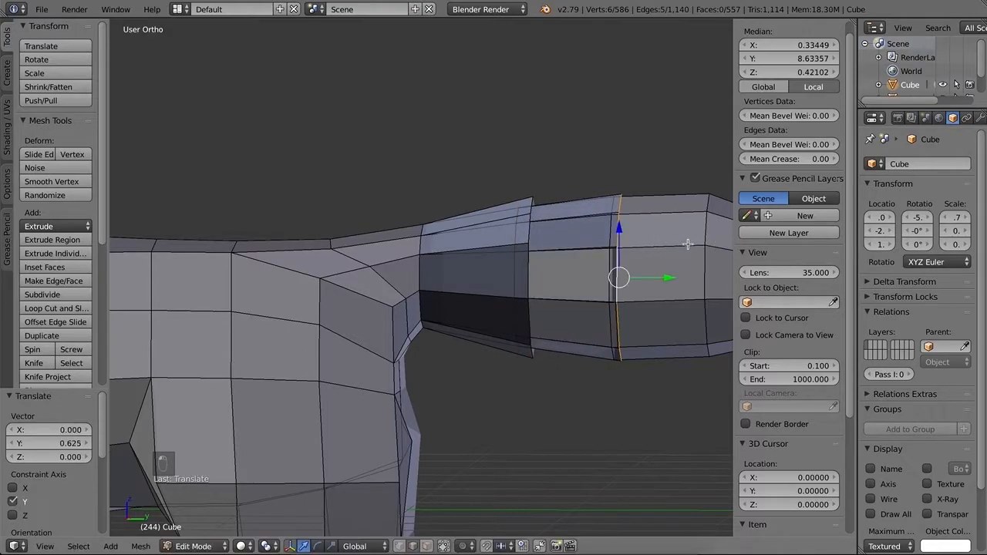
{"action": "key", "text": "s"}
{"action": "left_click", "coordinate": [675, 237]}
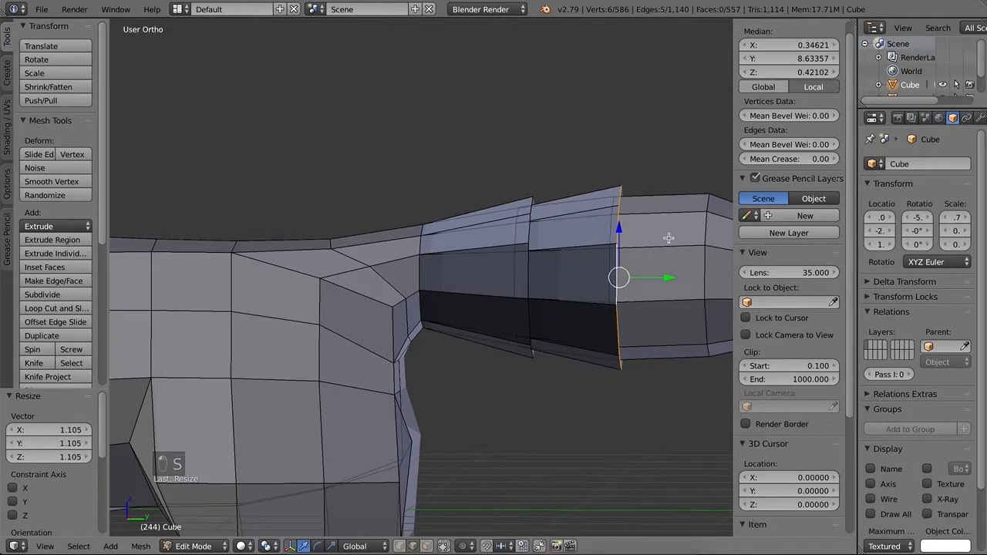
Select the tail's third edge loop, beneath the end of the second fur strip.
{"action": "key", "text": "a"}
{"action": "left_click", "coordinate": [614, 239], "text": "alt"}
Try to extrude the third tail edge loop with scaling along Z only.
{"action": "key", "text": "e"}
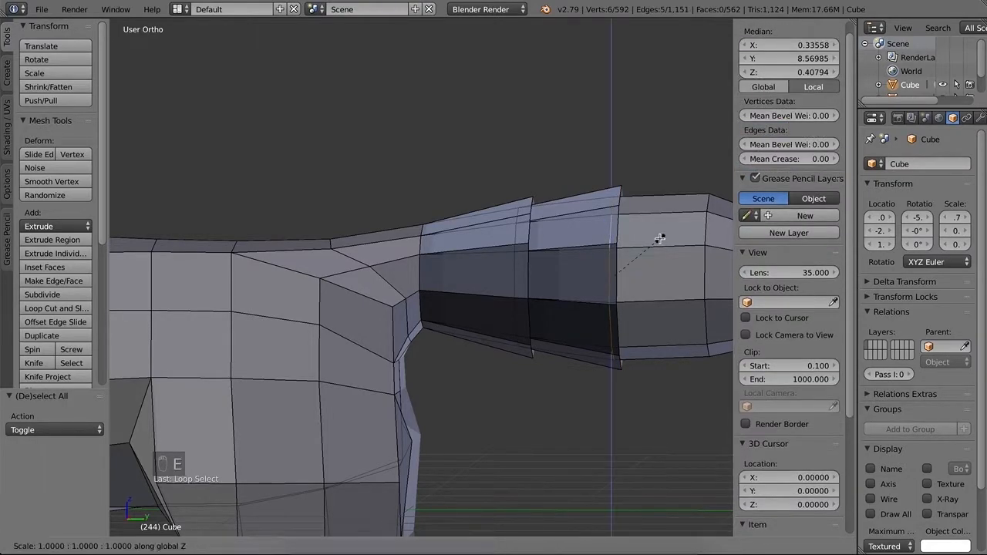
{"action": "left_click", "coordinate": [682, 218]}
{"action": "key", "text": "super+z"}
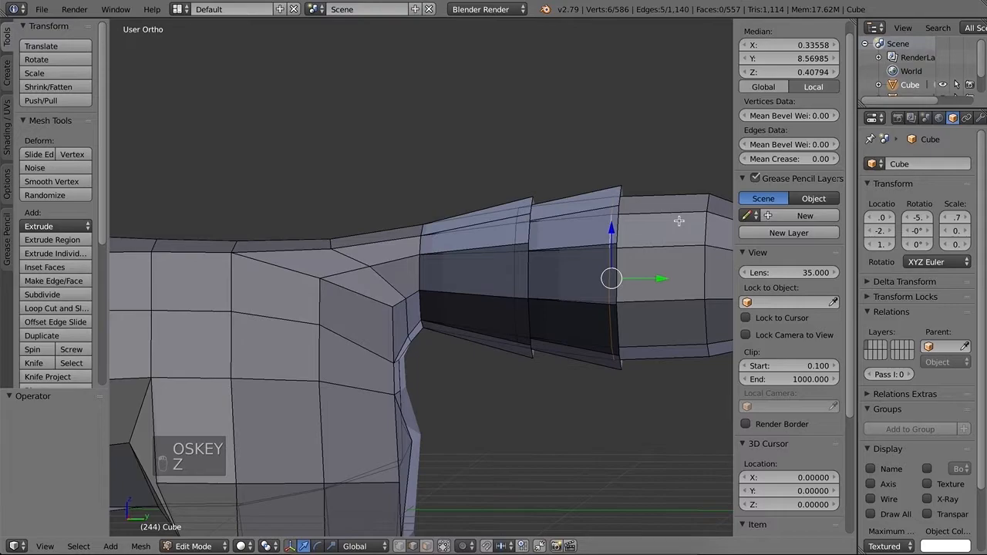
Extrude the third tail edge loop, scale it by 1.210, and pull it backward along Y just past the next loop.
{"action": "key", "text": "e"}
{"action": "key", "text": "s"}
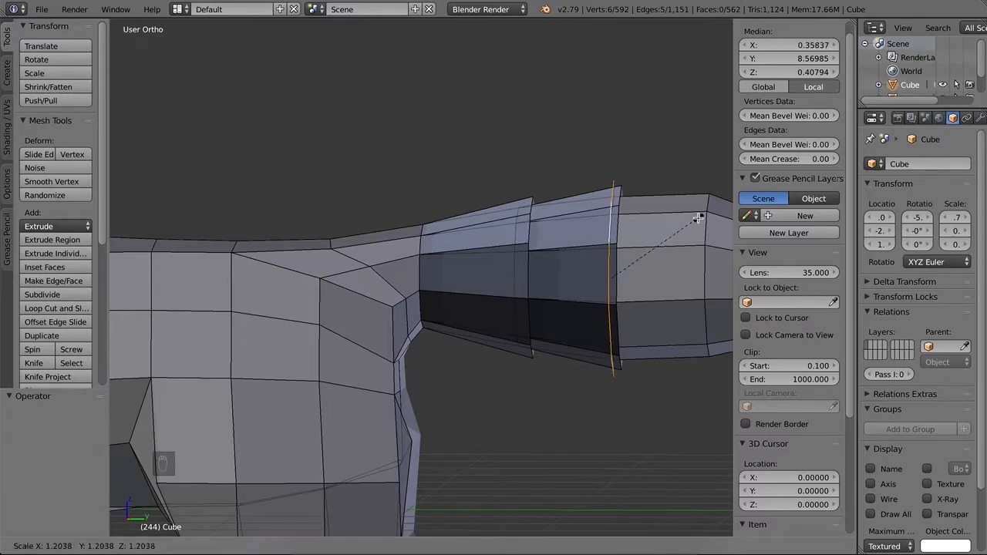
{"action": "left_click", "coordinate": [691, 232]}
{"action": "key", "text": "g"}
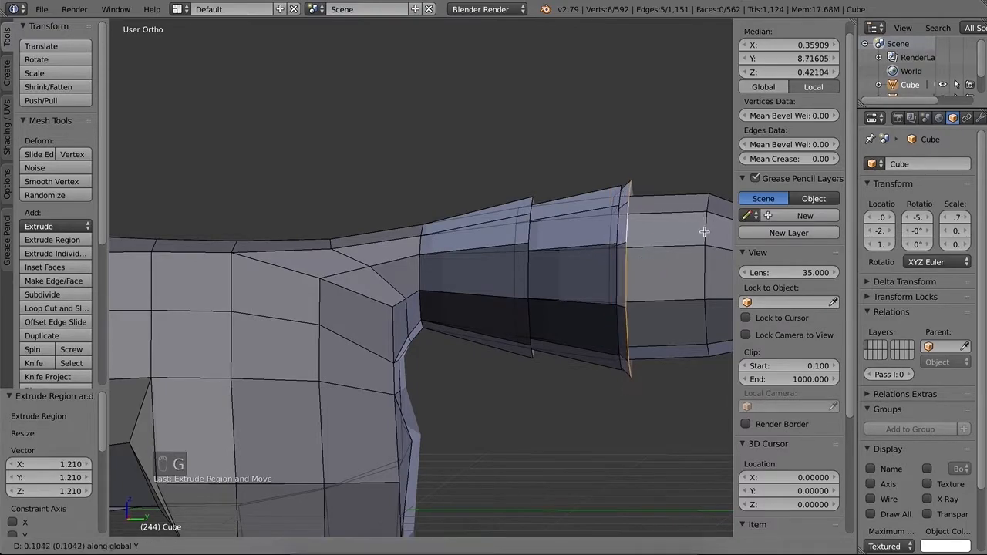
{"action": "left_click", "coordinate": [157, 234]}
{"action": "scroll", "coordinate": [495, 273], "scroll_direction": "down", "scroll_amount": 1}
{"action": "middle_click_drag", "start_coordinate": [493, 271], "coordinate": [314, 237], "text": "shift"}
{"action": "left_click_drag", "start_coordinate": [527, 246], "coordinate": [537, 245]}
Extrude the tail's fourth edge loop, beneath the end of the third fur strip, and scale it by 1.115.
{"action": "key", "text": "KP_3"}
{"action": "key", "text": "a"}
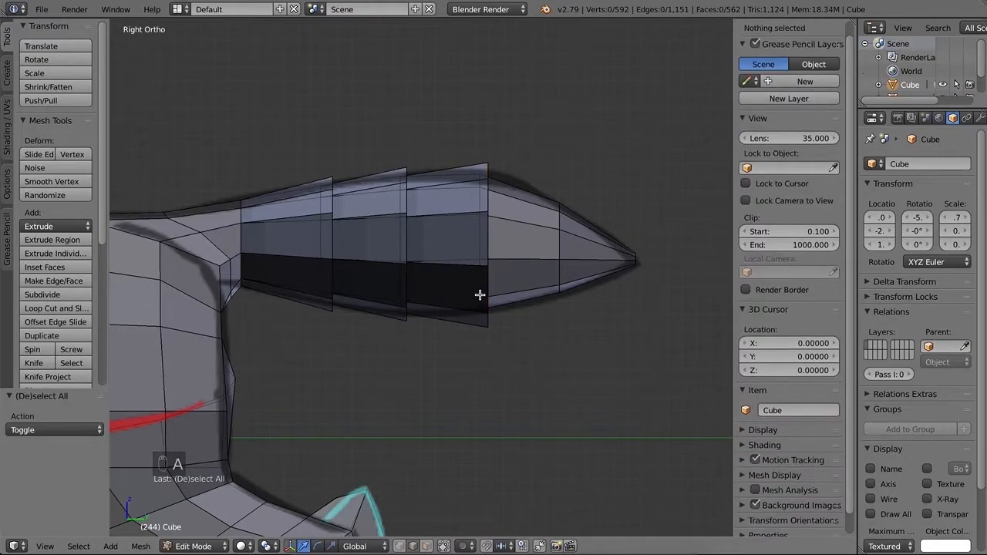
{"action": "right_click", "coordinate": [488, 269], "text": "alt"}
{"action": "key", "text": "e"}
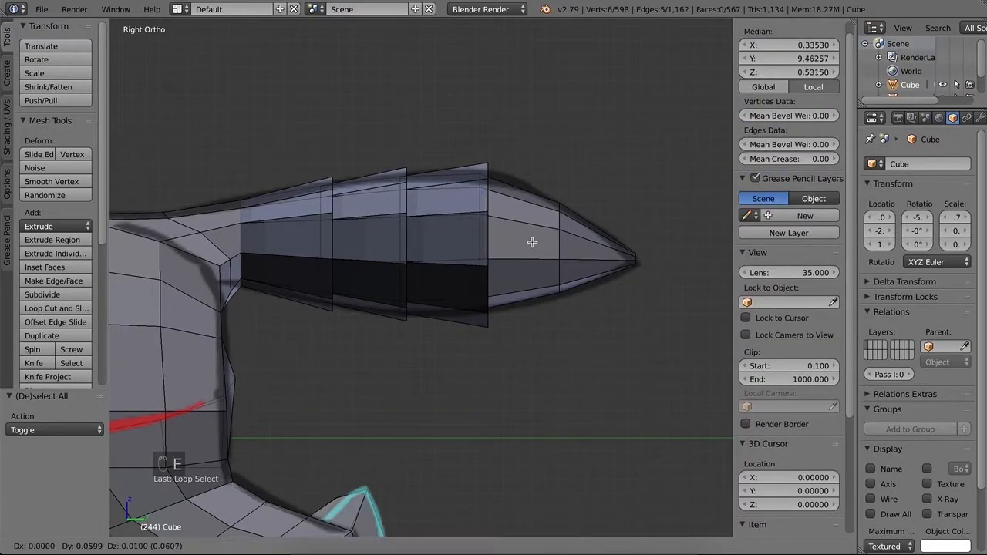
{"action": "left_click", "coordinate": [528, 242]}
{"action": "key", "text": "s"}
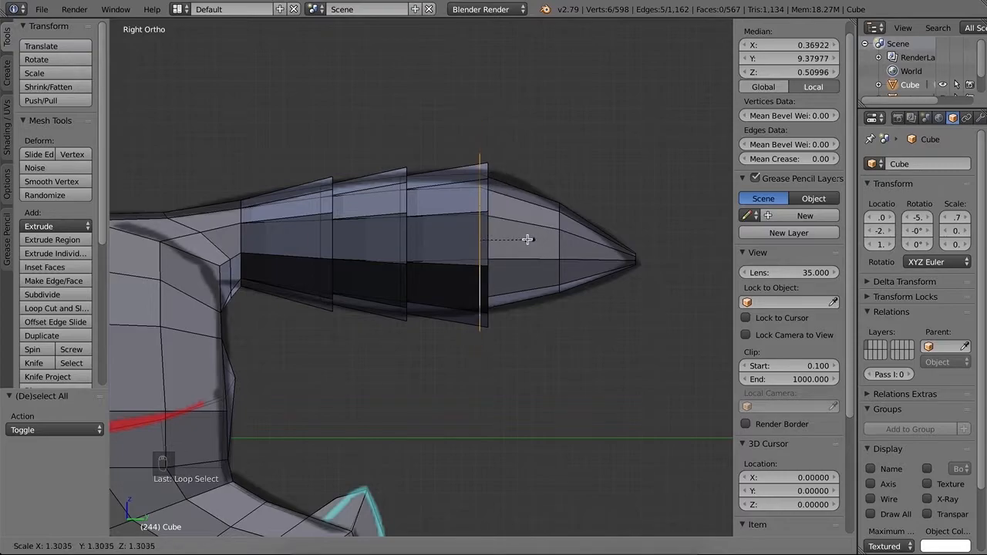
{"action": "left_click", "coordinate": [480, 240]}
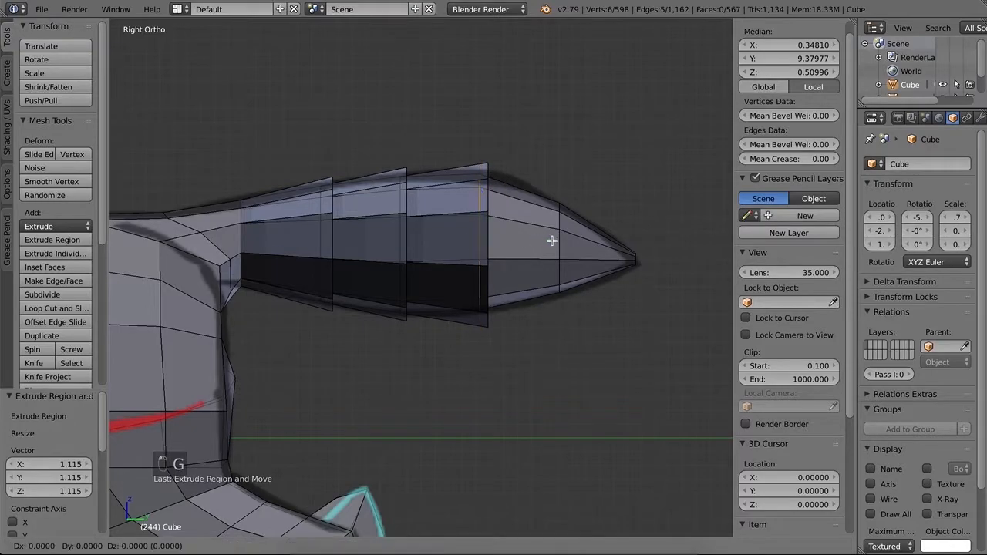
Move the fourth tail strip's edge 0.364 along Y and scale it by 0.867.
{"action": "key", "text": "g"}
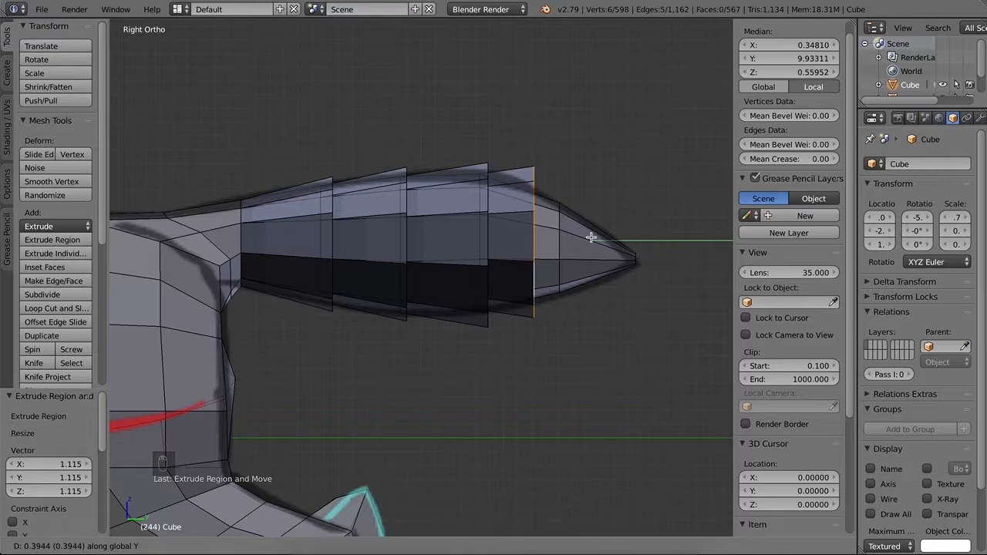
{"action": "left_click", "coordinate": [586, 238]}
{"action": "key", "text": "s"}
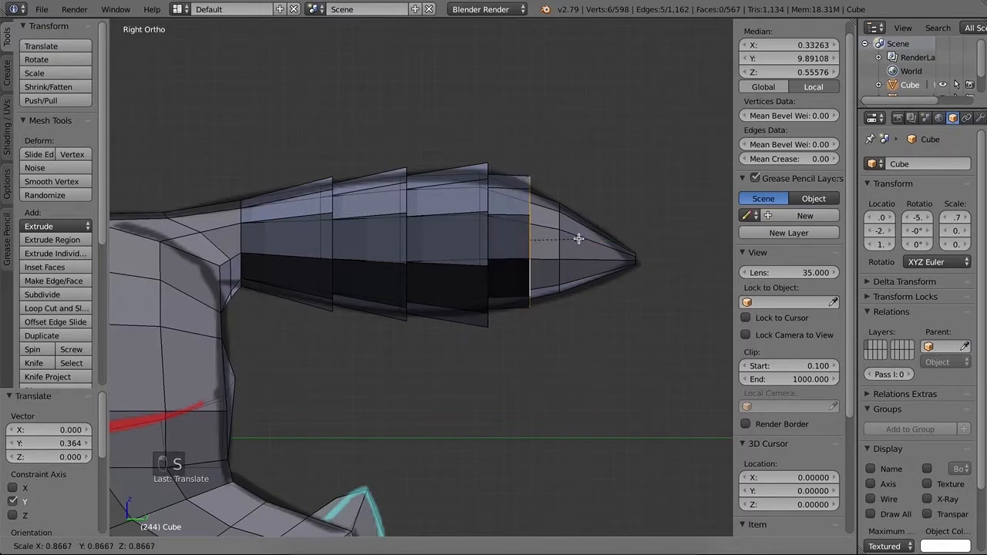
{"action": "left_click", "coordinate": [579, 239]}
Extrude the last edge loop before the tail tip by 0.389 along Y.
{"action": "middle_click_drag", "start_coordinate": [610, 264], "coordinate": [558, 285]}
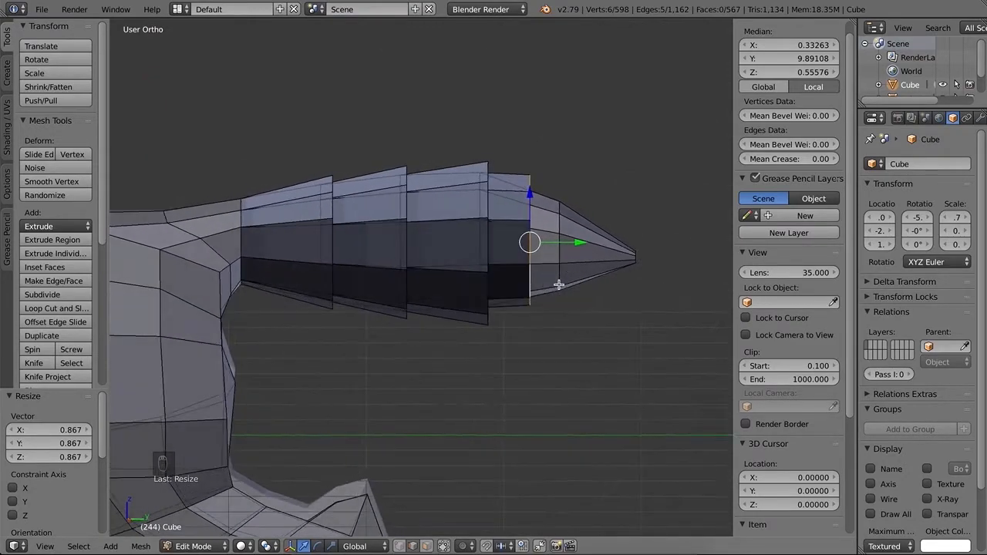
{"action": "key", "text": "a"}
{"action": "right_click", "coordinate": [560, 270], "text": "alt"}
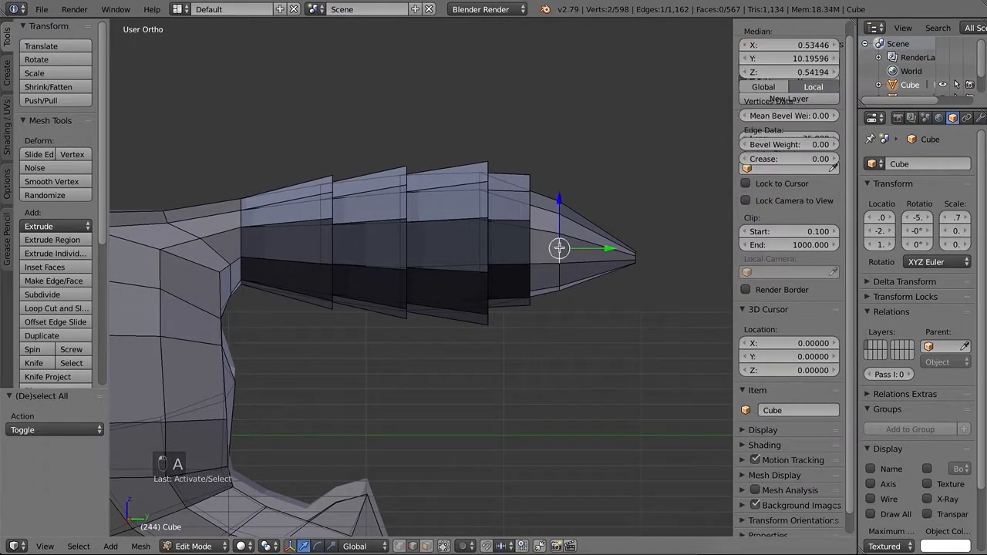
{"action": "key", "text": "a"}
{"action": "right_click", "coordinate": [568, 263], "text": "alt"}
{"action": "middle_click_drag", "start_coordinate": [595, 293], "coordinate": [578, 291]}
{"action": "key", "text": "KP_3"}
{"action": "key", "text": "e"}
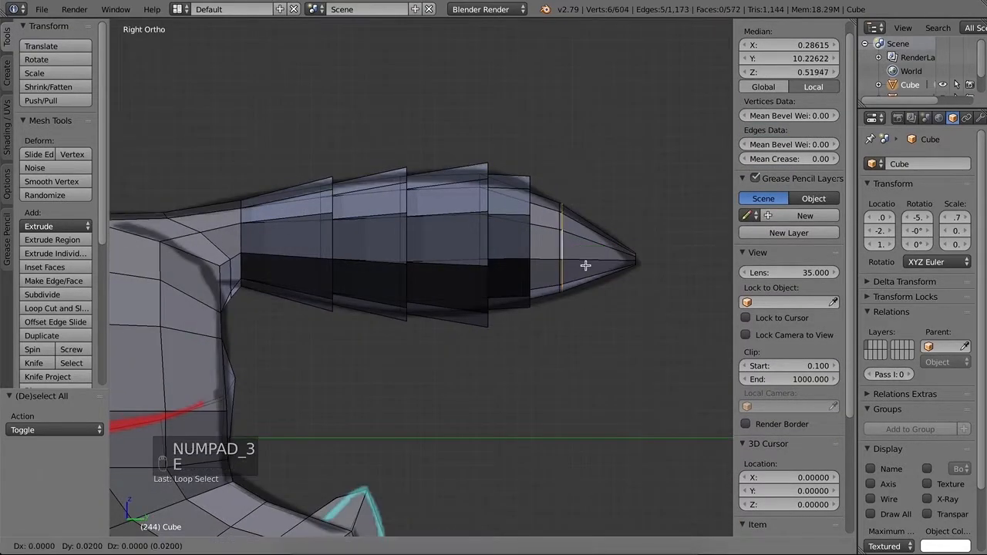
{"action": "left_click", "coordinate": [634, 266]}
Scale the tail-tip strip's end down to about 0.68 and lower it along Z.
{"action": "key", "text": "s"}
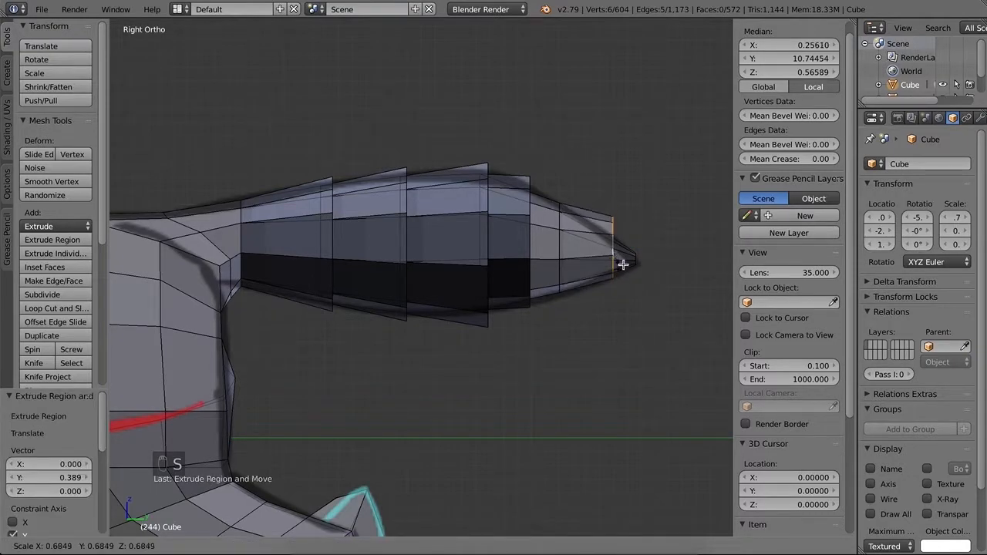
{"action": "left_click", "coordinate": [623, 258]}
{"action": "left_click_drag", "start_coordinate": [613, 196], "coordinate": [614, 211]}
{"action": "key", "text": "s"}
{"action": "left_click", "coordinate": [647, 256]}
Try to scale the tail-tip strip's end down further.
{"action": "middle_click_drag", "start_coordinate": [650, 285], "coordinate": [542, 282]}
{"action": "key", "text": "s"}
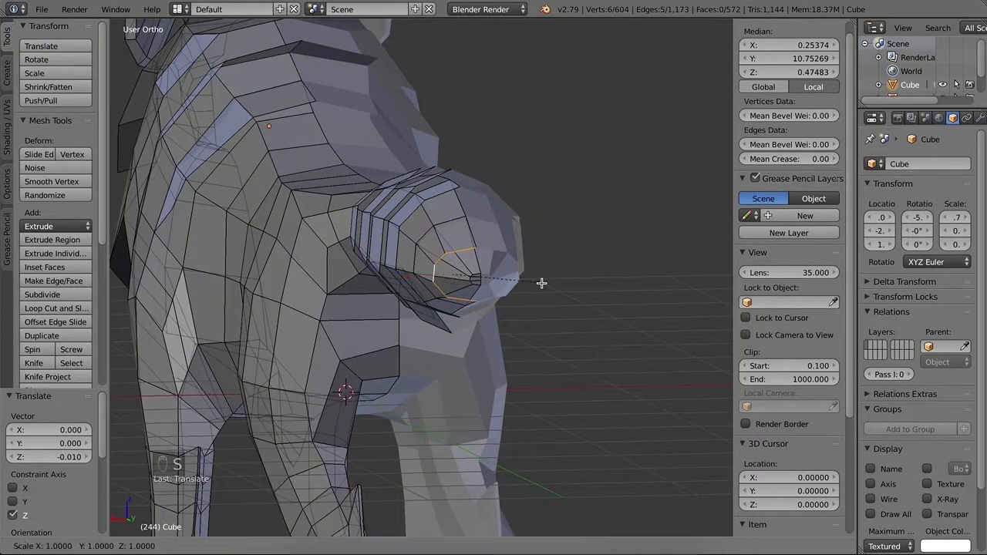
{"action": "left_click", "coordinate": [509, 280]}
{"action": "key", "text": "super+z"}
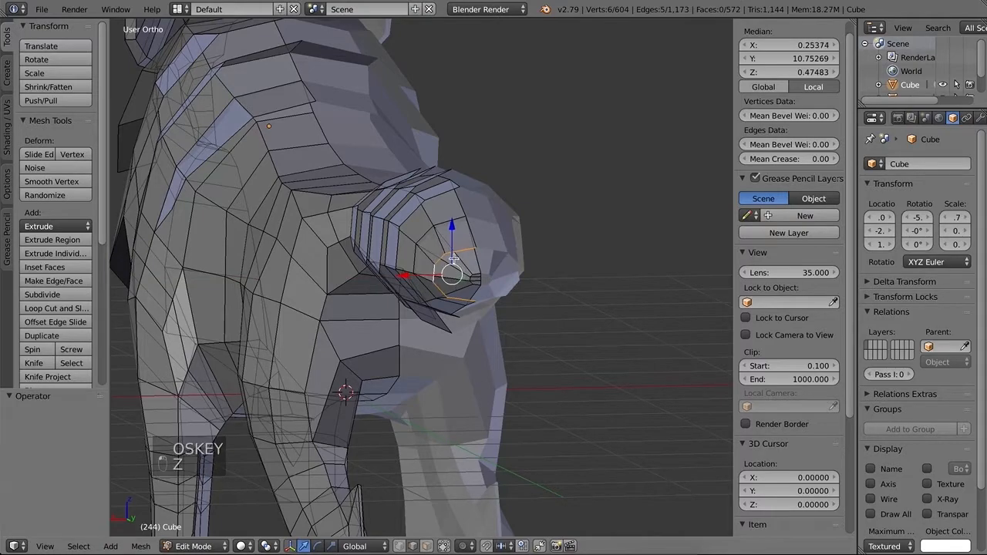
Select the tail-tip strip's four outer end vertices in vertex mode and move them -0.128 along X.
{"action": "key", "text": "ctrl+Tab"}
{"action": "left_click", "coordinate": [419, 238]}
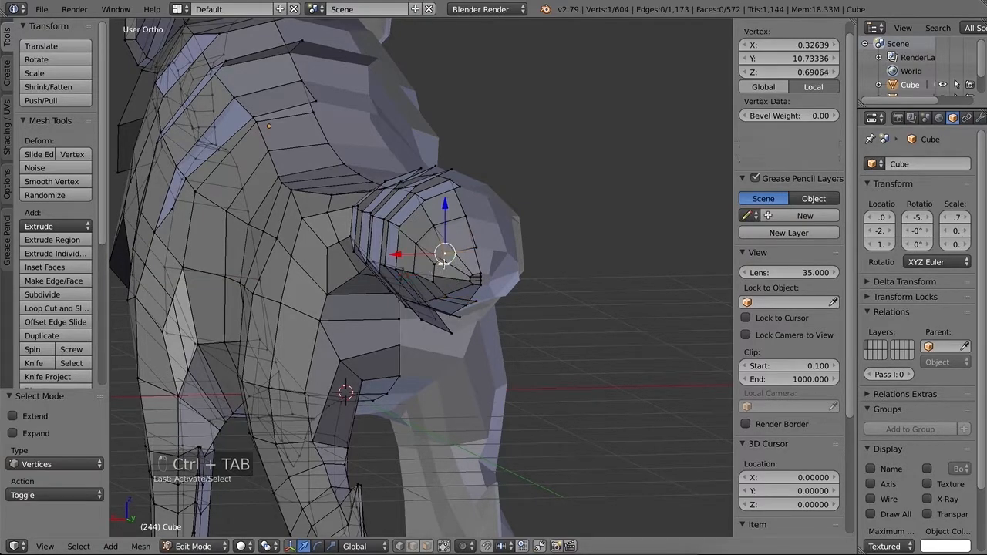
{"action": "left_click", "coordinate": [461, 304], "text": "ctrl"}
{"action": "left_click_drag", "start_coordinate": [390, 276], "coordinate": [409, 274]}
{"action": "mouse_move", "coordinate": [538, 323]}
{"action": "middle_mouse_down"}
{"action": "mouse_move", "coordinate": [527, 260]}
{"action": "mouse_move", "coordinate": [595, 319]}
{"action": "mouse_move", "coordinate": [595, 332]}
{"action": "mouse_move", "coordinate": [528, 328]}
{"action": "mouse_move", "coordinate": [560, 335]}
{"action": "mouse_move", "coordinate": [601, 320]}
{"action": "mouse_move", "coordinate": [549, 327]}
{"action": "middle_mouse_up"}
{"action": "key", "text": "shift+z"}
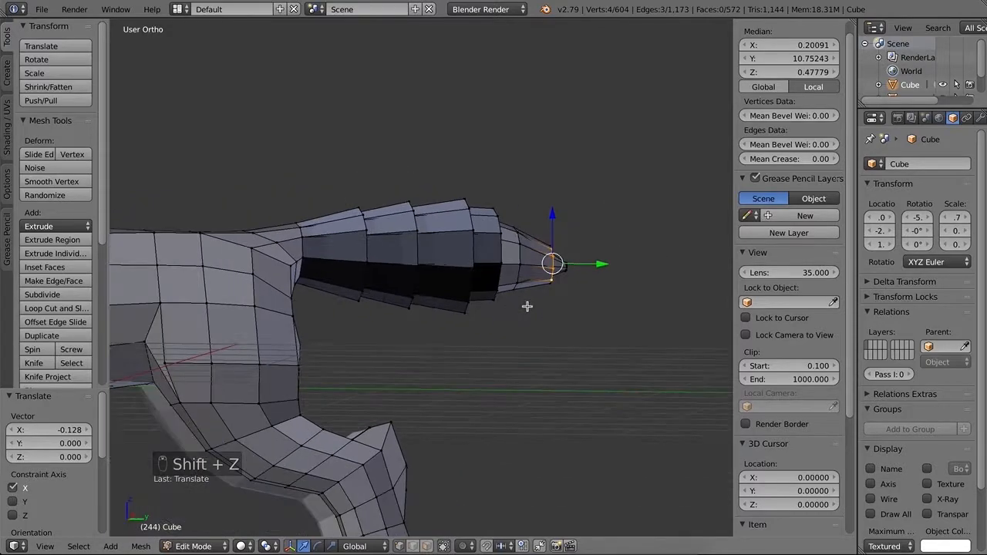
Select the three-vertex edge path along the lower chest, just below the neck's last fur layer.
{"action": "scroll", "coordinate": [520, 311], "scroll_direction": "down", "scroll_amount": 6}
{"action": "scroll", "coordinate": [401, 351], "scroll_direction": "up", "scroll_amount": 2}
{"action": "key", "text": "KP_3"}
{"action": "scroll", "coordinate": [309, 332], "scroll_direction": "up", "scroll_amount": 5}
{"action": "scroll", "coordinate": [277, 320], "scroll_direction": "down", "scroll_amount": 4}
{"action": "middle_click_drag", "start_coordinate": [432, 328], "coordinate": [396, 283]}
{"action": "scroll", "coordinate": [395, 283], "scroll_direction": "up", "scroll_amount": 5}
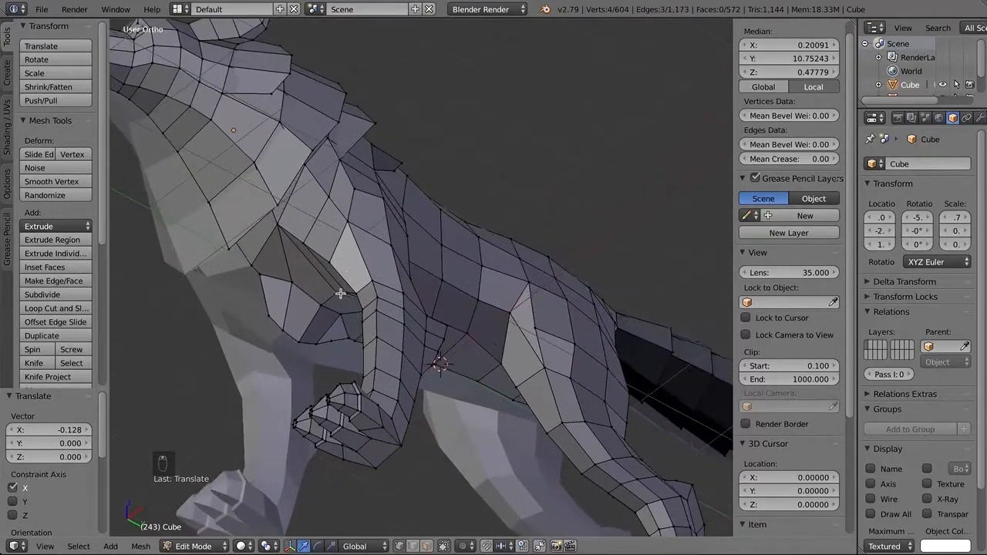
{"action": "scroll", "coordinate": [321, 271], "scroll_direction": "down", "scroll_amount": 2}
{"action": "middle_click_drag", "start_coordinate": [321, 271], "coordinate": [299, 175]}
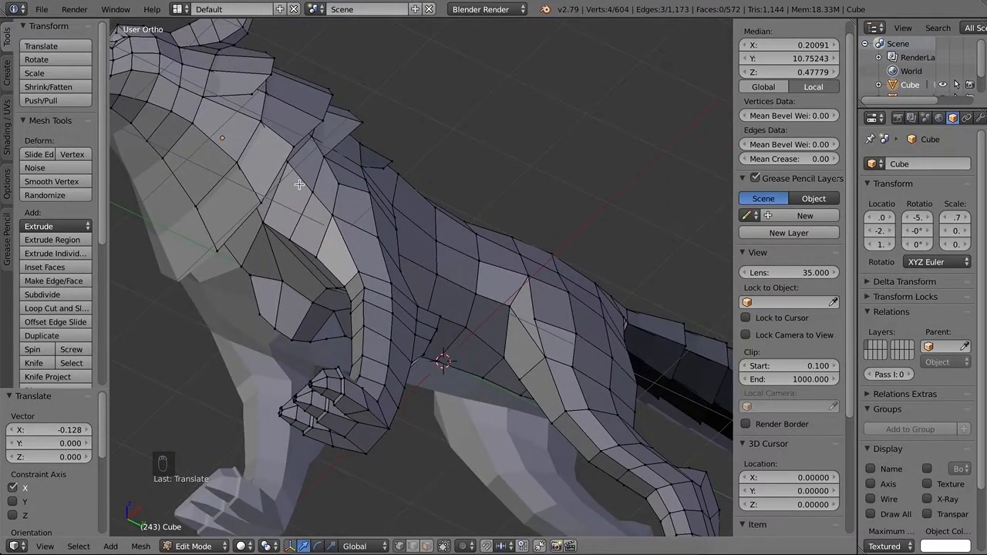
{"action": "right_click", "coordinate": [287, 167]}
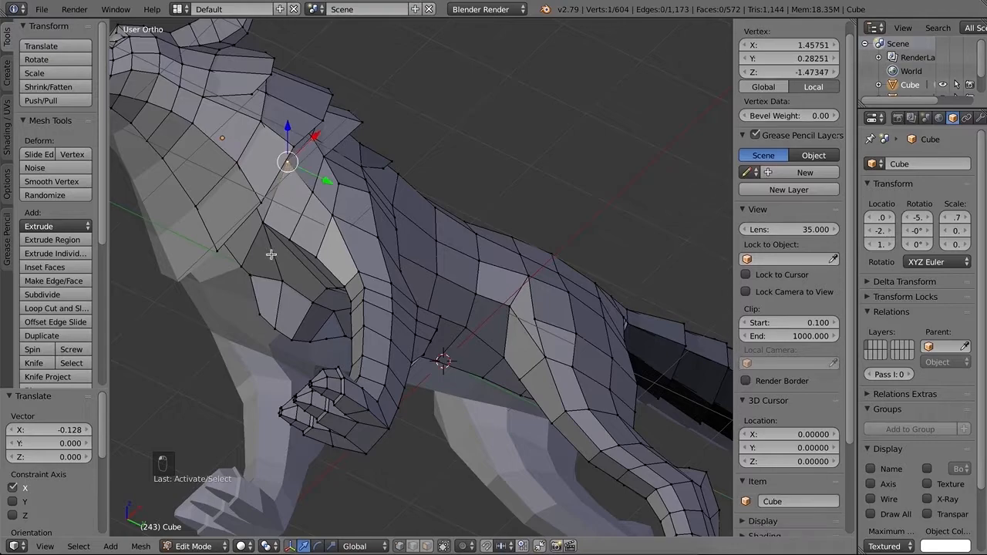
{"action": "right_click", "coordinate": [293, 280], "text": "ctrl"}
{"action": "key", "text": "KP_3"}
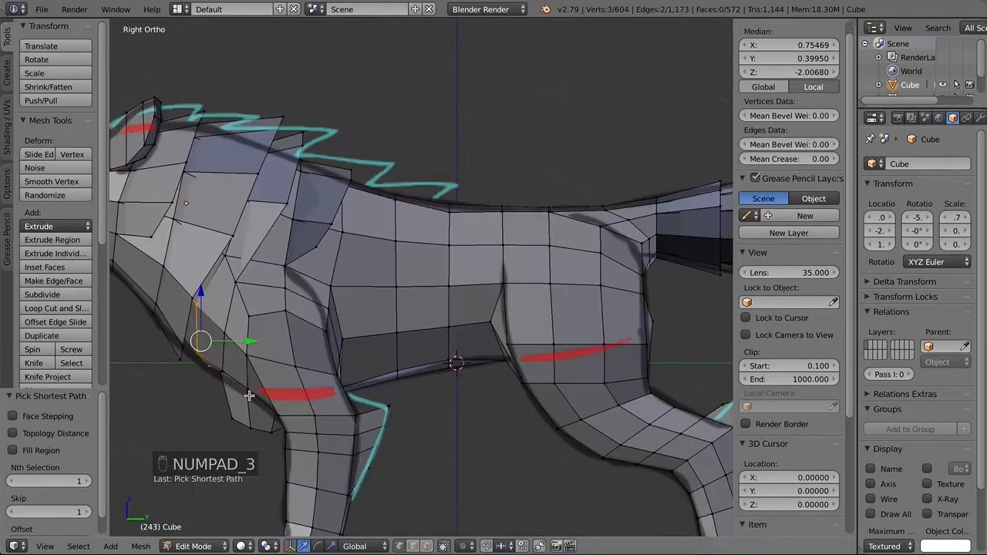
Try to extrude the chest edge path 0.180 along Y and -0.288 along Z.
{"action": "key", "text": "e"}
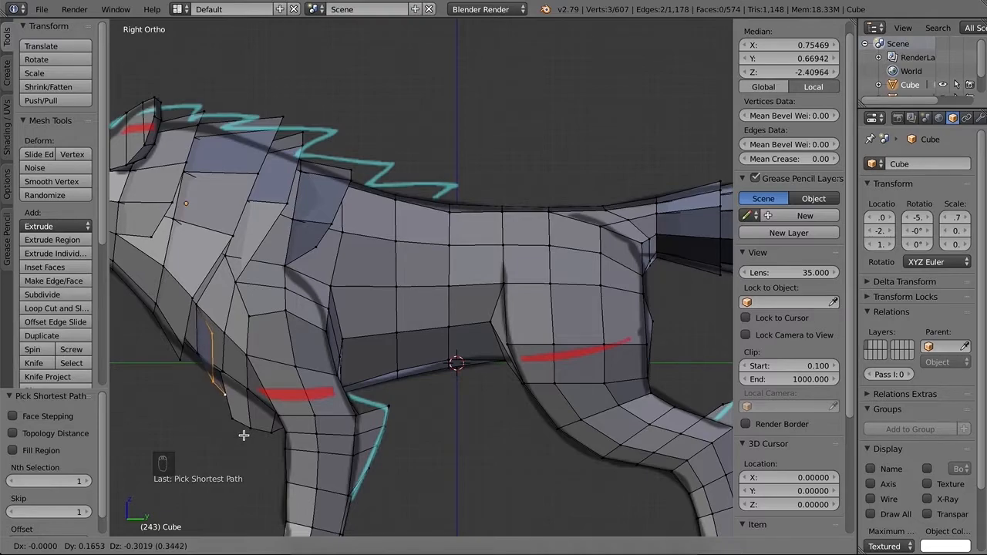
{"action": "left_click", "coordinate": [244, 435]}
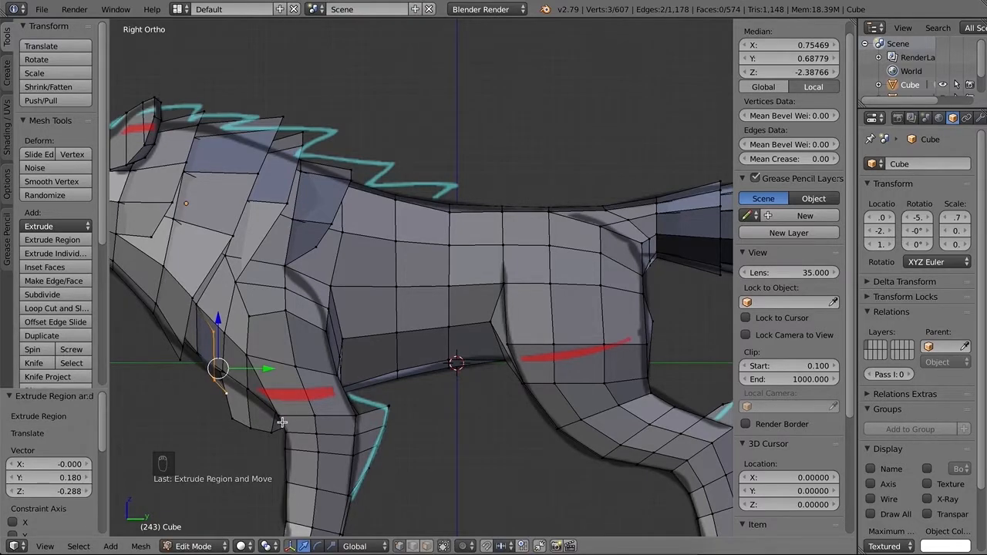
{"action": "key", "text": "ctrl+z"}
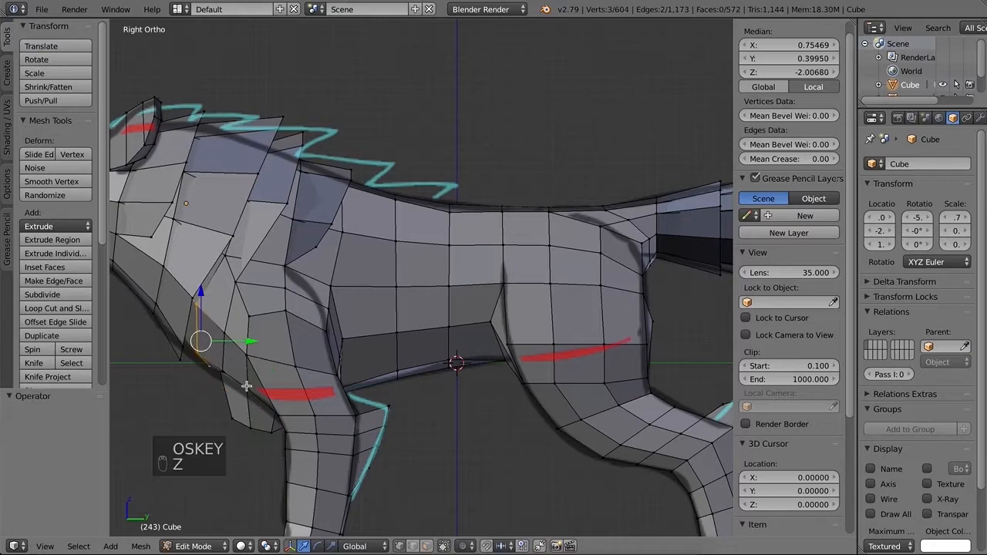
Add the shoulder-side vertex to the chest edge path, extrude it 0.108 along Y and -0.338 along Z, and move the strip's edge 0.084 along X.
{"action": "right_click", "coordinate": [226, 256]}
{"action": "key", "text": "super+z"}
{"action": "right_click", "coordinate": [227, 261], "text": "shift"}
{"action": "key", "text": "e"}
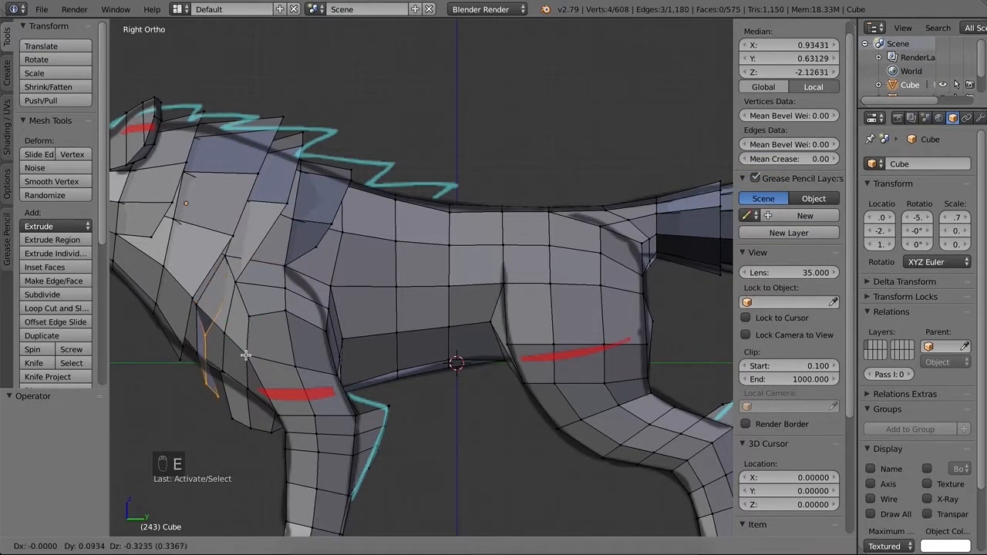
{"action": "left_click", "coordinate": [245, 354]}
{"action": "middle_click_drag", "start_coordinate": [231, 348], "coordinate": [363, 339]}
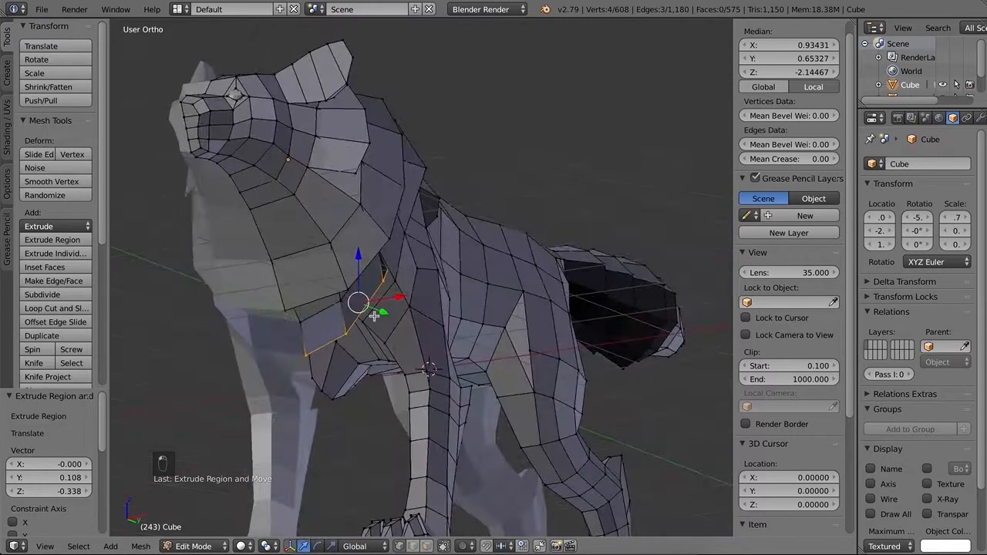
{"action": "key", "text": "g"}
{"action": "left_click_drag", "start_coordinate": [407, 293], "coordinate": [409, 293]}
Merge the two neighbouring vertices where the new chest strip meets the shoulder.
{"action": "middle_click_drag", "start_coordinate": [366, 357], "coordinate": [288, 302]}
{"action": "scroll", "coordinate": [254, 296], "scroll_direction": "up", "scroll_amount": 2}
{"action": "right_click", "coordinate": [153, 286]}
{"action": "right_click", "coordinate": [159, 270], "text": "shift"}
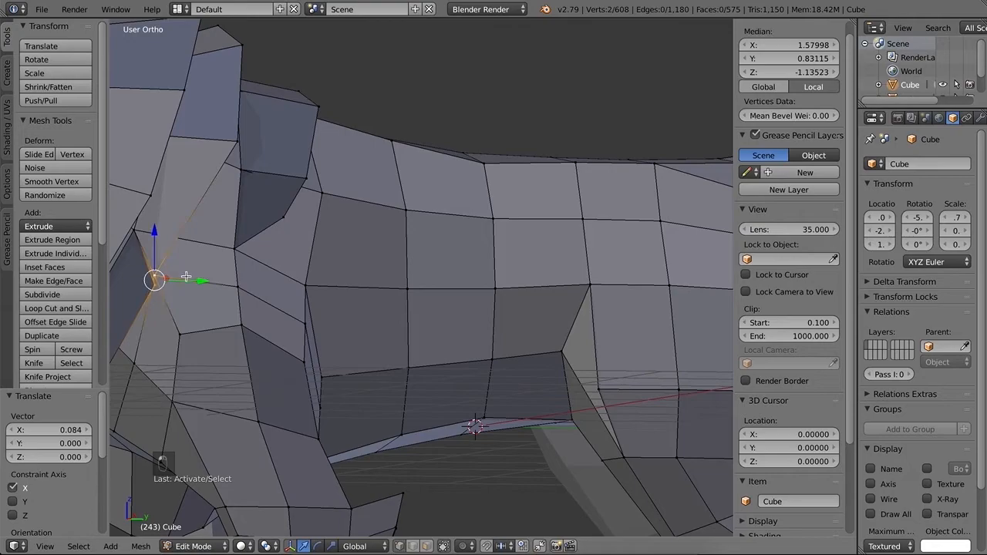
{"action": "key", "text": "alt+m"}
{"action": "left_click", "coordinate": [184, 279]}
Move a vertex on the chest strip's shoulder side slightly backward along Y and upward along Z.
{"action": "scroll", "coordinate": [209, 308], "scroll_direction": "down", "scroll_amount": 3}
{"action": "middle_click_drag", "start_coordinate": [258, 360], "coordinate": [246, 286], "text": "shift"}
{"action": "right_click", "coordinate": [216, 260]}
{"action": "left_click_drag", "start_coordinate": [261, 258], "coordinate": [271, 258]}
{"action": "left_click_drag", "start_coordinate": [225, 215], "coordinate": [225, 206]}
Reposition the chest strip's lower vertex along Y and raise it 0.093 along Z.
{"action": "middle_click_drag", "start_coordinate": [265, 267], "coordinate": [232, 230]}
{"action": "right_click", "coordinate": [223, 295]}
{"action": "mouse_move", "coordinate": [236, 292]}
{"action": "middle_mouse_down"}
{"action": "mouse_move", "coordinate": [277, 317]}
{"action": "mouse_move", "coordinate": [246, 340]}
{"action": "middle_mouse_up"}
{"action": "key", "text": "KP_3"}
{"action": "left_click_drag", "start_coordinate": [265, 312], "coordinate": [280, 327]}
{"action": "left_click_drag", "start_coordinate": [236, 282], "coordinate": [227, 256]}
Slide the chest strip's centre-line vertex along its edge by a factor of 0.254 and a neighbouring vertex by 0.201.
{"action": "right_click", "coordinate": [230, 310]}
{"action": "middle_click_drag", "start_coordinate": [295, 368], "coordinate": [323, 320]}
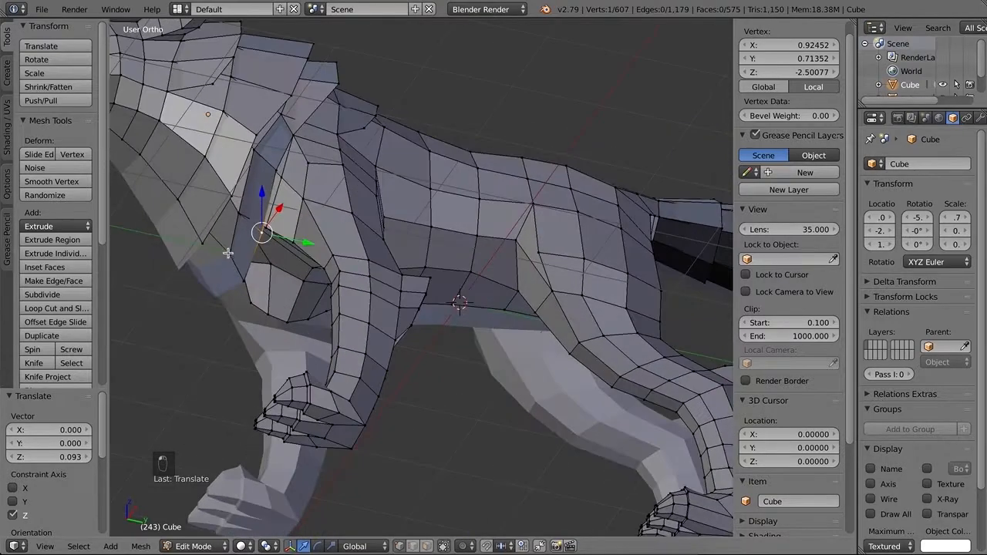
{"action": "key", "text": "g"}
{"action": "key", "text": "g"}
{"action": "left_click", "coordinate": [219, 240]}
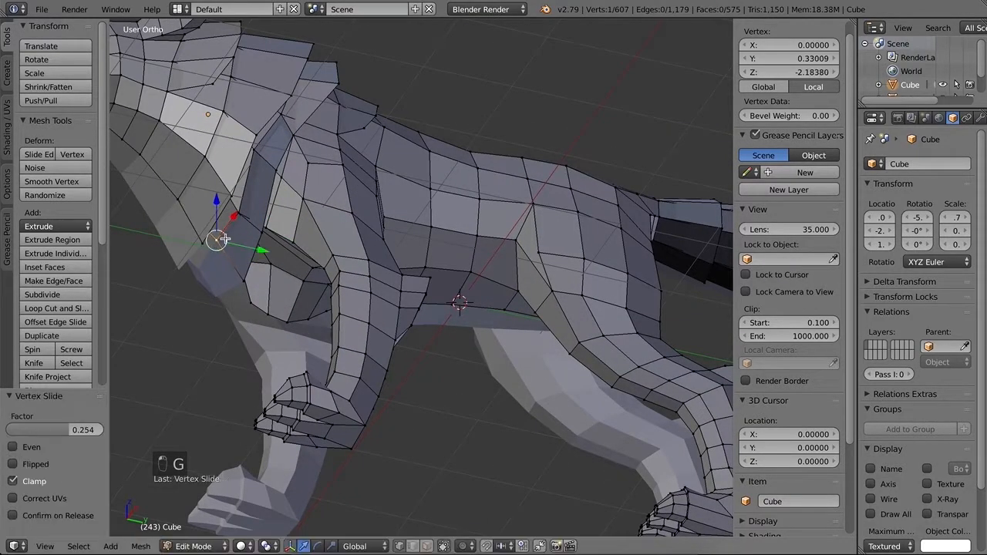
{"action": "scroll", "coordinate": [340, 293], "scroll_direction": "down", "scroll_amount": 1}
{"action": "middle_click_drag", "start_coordinate": [331, 293], "coordinate": [306, 329]}
Select the whole wolf mesh, make its normals consistent, and clear the selection.
{"action": "scroll", "coordinate": [388, 337], "scroll_direction": "down", "scroll_amount": 3}
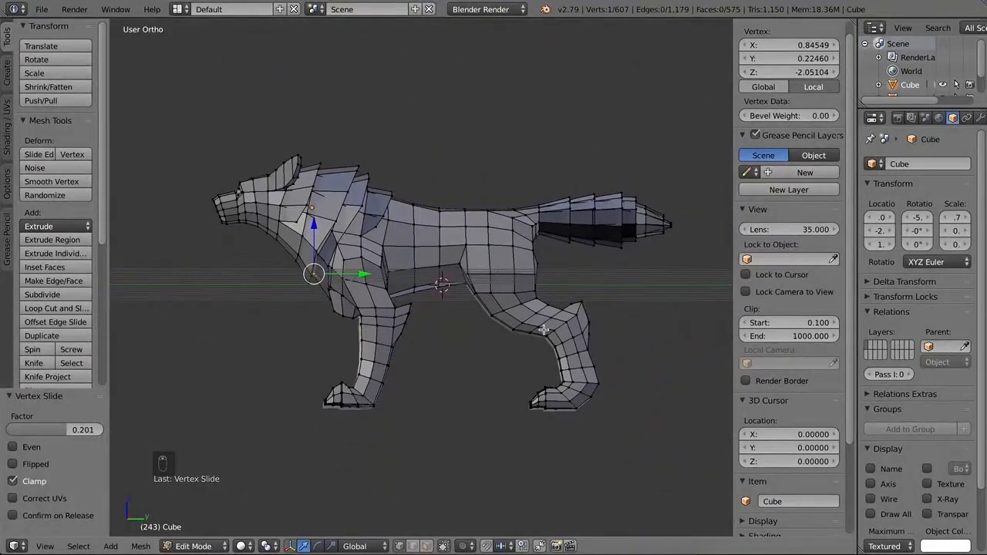
{"action": "scroll", "coordinate": [463, 315], "scroll_direction": "down", "scroll_amount": 2, "text": "ctrl"}
{"action": "key", "text": "a"}
{"action": "key", "text": "a"}
{"action": "key", "text": "a"}
{"action": "key", "text": "ctrl+n"}
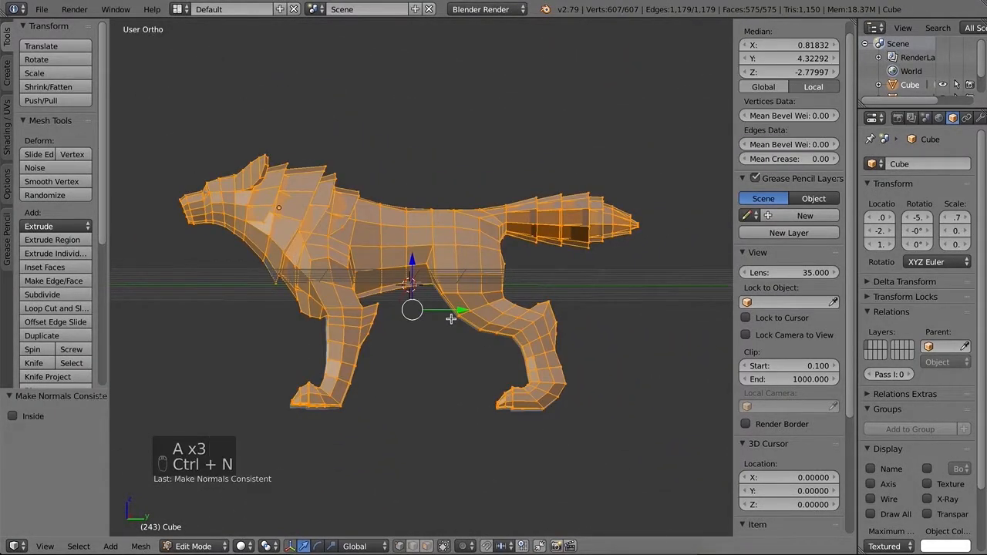
{"action": "key", "text": "a"}
Box-select the tail's three overlapping fur layers in face mode, make their normals consistent and flip them.
{"action": "middle_click_drag", "start_coordinate": [379, 345], "coordinate": [526, 292]}
{"action": "scroll", "coordinate": [494, 278], "scroll_direction": "down", "scroll_amount": 2, "text": "ctrl"}
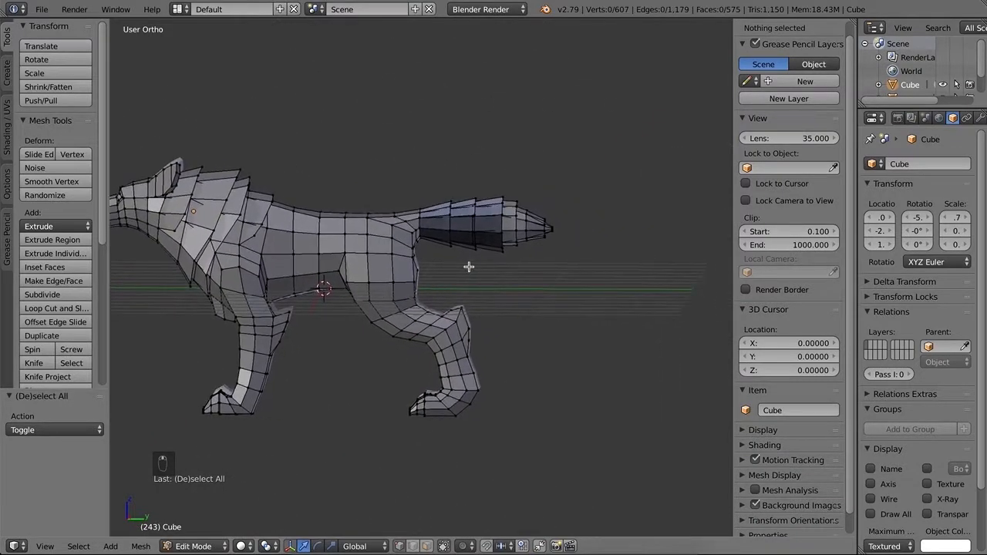
{"action": "scroll", "coordinate": [494, 270], "scroll_direction": "up", "scroll_amount": 5}
{"action": "key", "text": "ctrl+Tab"}
{"action": "left_click", "coordinate": [402, 322]}
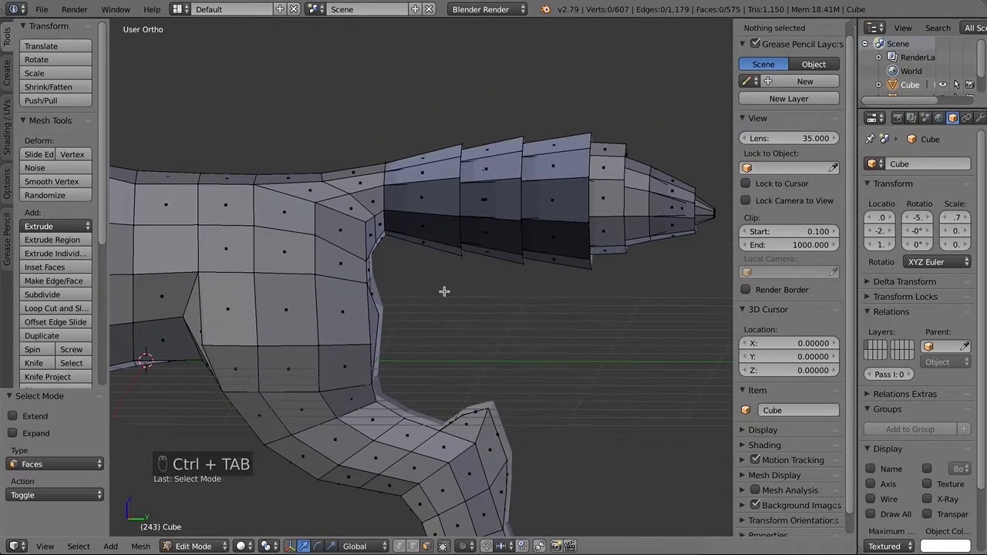
{"action": "key", "text": "b"}
{"action": "left_click_drag", "start_coordinate": [414, 110], "coordinate": [567, 270]}
{"action": "key", "text": "ctrl+n"}
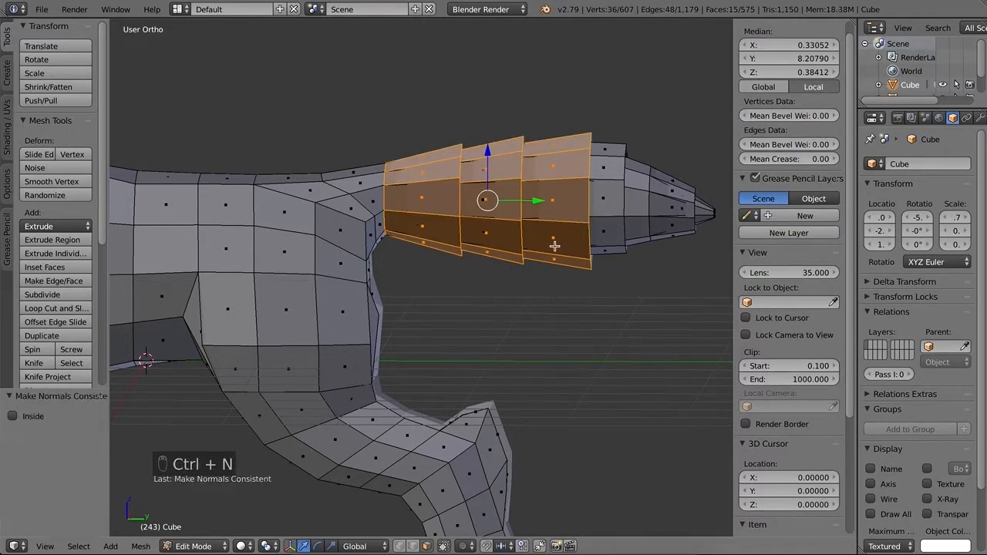
{"action": "key", "text": "w"}
{"action": "left_click", "coordinate": [525, 330]}
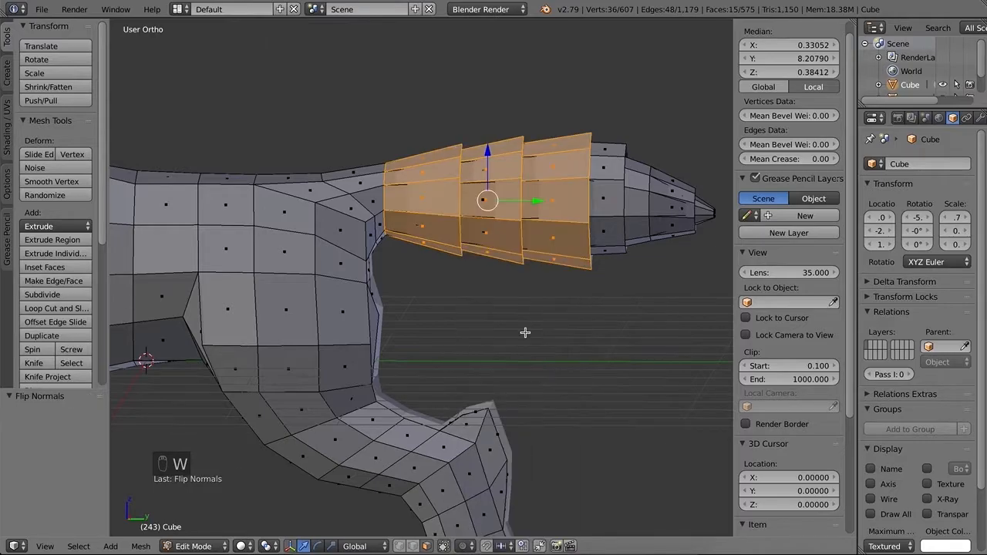
{"action": "key", "text": "a"}
Select the four inner faces of the ear as a continuous path.
{"action": "middle_click_drag", "start_coordinate": [573, 282], "coordinate": [543, 286]}
{"action": "scroll", "coordinate": [542, 286], "scroll_direction": "down", "scroll_amount": 5}
{"action": "middle_click_drag", "start_coordinate": [478, 337], "coordinate": [566, 328]}
{"action": "scroll", "coordinate": [412, 242], "scroll_direction": "up", "scroll_amount": 6}
{"action": "middle_click_drag", "start_coordinate": [193, 143], "coordinate": [517, 360], "text": "shift"}
{"action": "scroll", "coordinate": [382, 250], "scroll_direction": "up", "scroll_amount": 3}
{"action": "right_click", "coordinate": [362, 253]}
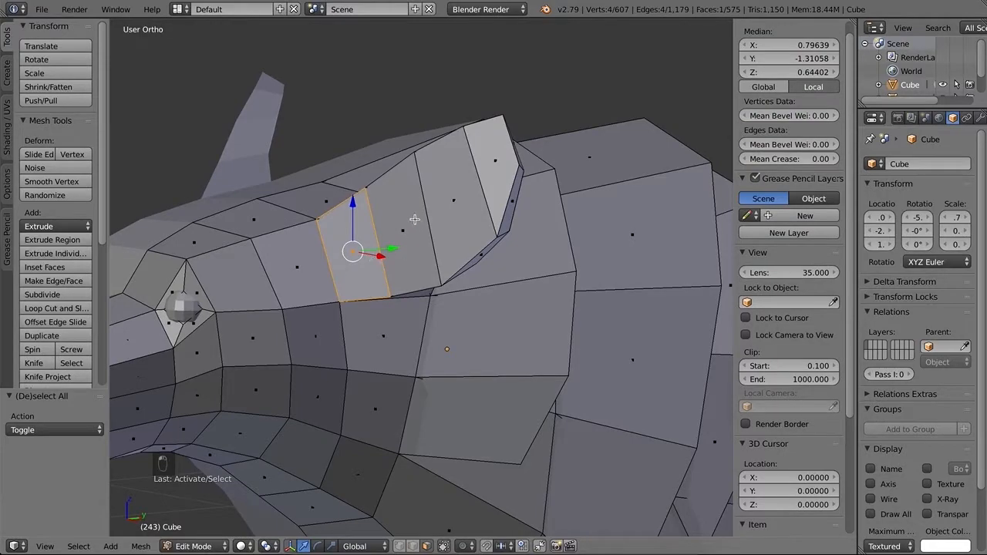
{"action": "right_click", "coordinate": [489, 189], "text": "ctrl"}
Try to inset the inner ear faces by 0.1724 and extrude them along Y.
{"action": "key", "text": "i"}
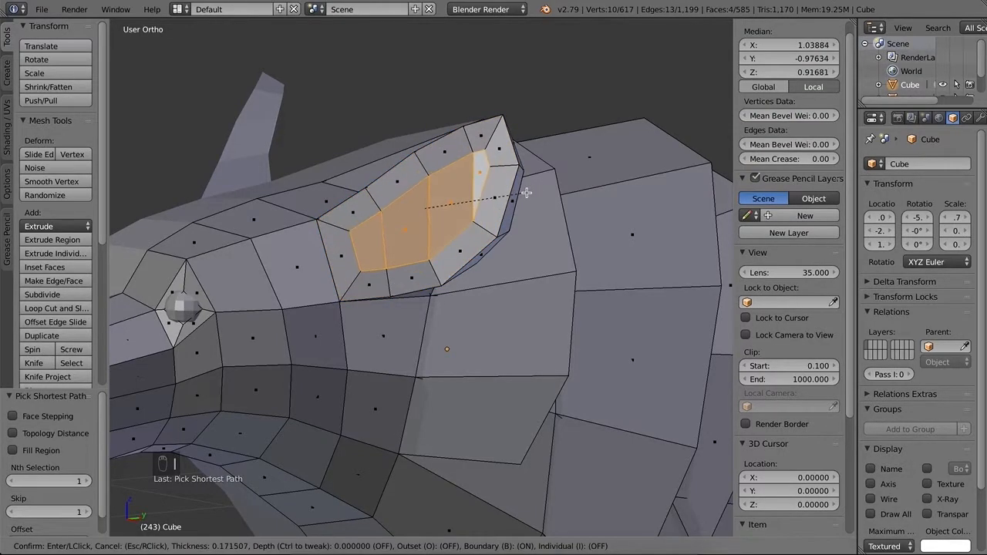
{"action": "left_click", "coordinate": [526, 193]}
{"action": "middle_click_drag", "start_coordinate": [517, 304], "coordinate": [441, 298]}
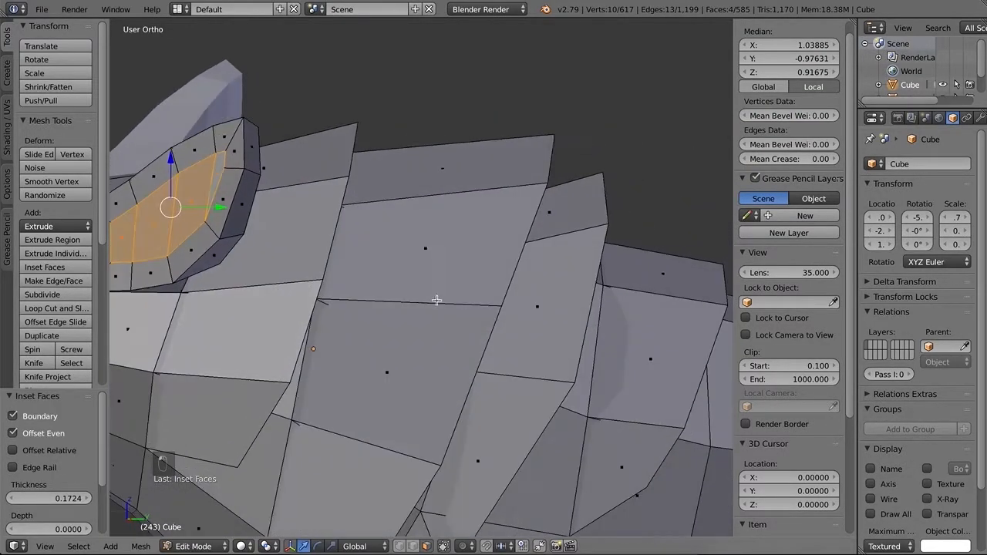
{"action": "key", "text": "KP_3"}
{"action": "scroll", "coordinate": [395, 287], "scroll_direction": "down", "scroll_amount": 1}
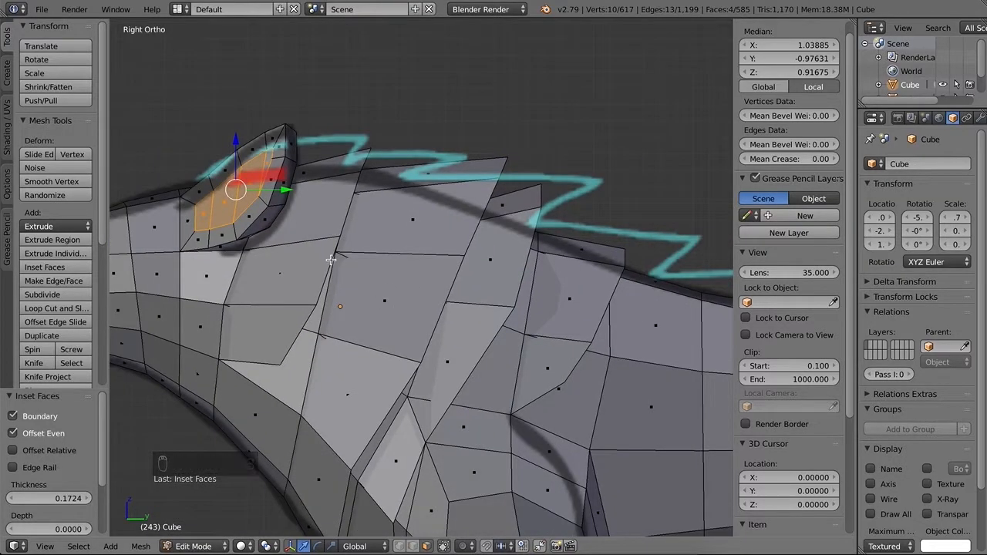
{"action": "key", "text": "e"}
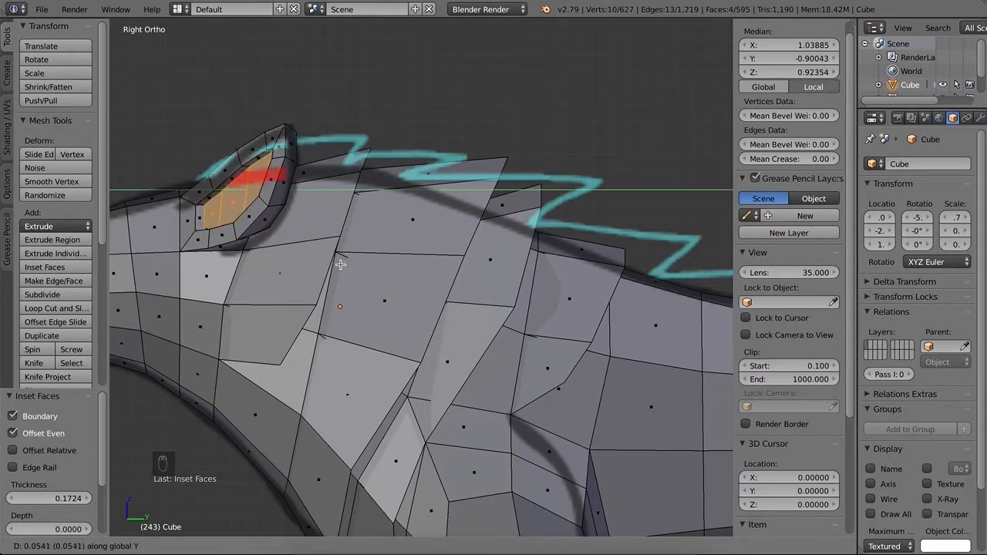
{"action": "left_click", "coordinate": [341, 265]}
{"action": "key", "text": "super+z"}
{"action": "key", "text": "super+z"}
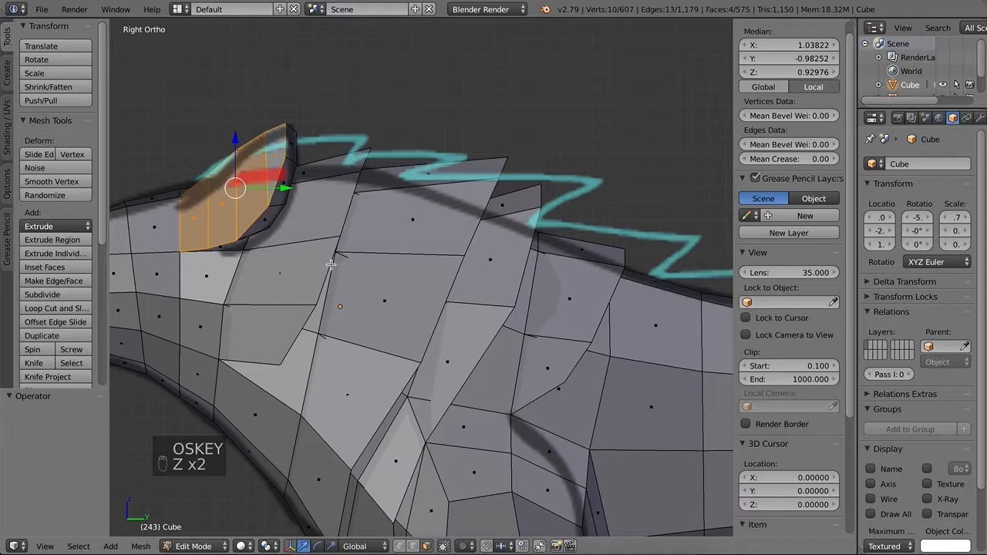
Inset the four inner ear faces, shift them 0.012 along Y, and deselect them without a second inset.
{"action": "key", "text": "i"}
{"action": "left_click", "coordinate": [277, 203]}
{"action": "key", "text": "g"}
{"action": "key", "text": "y"}
{"action": "left_click", "coordinate": [288, 190]}
{"action": "key", "text": "i"}
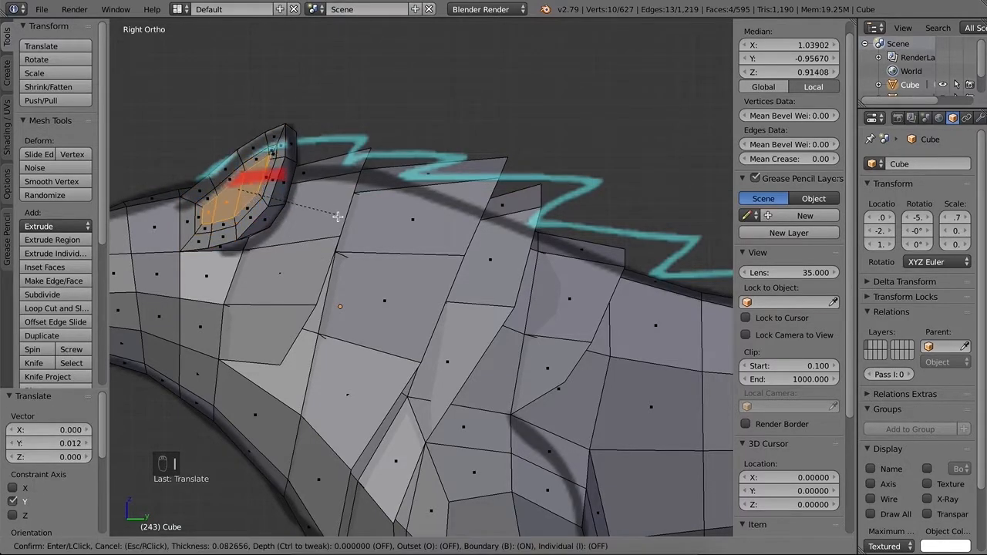
{"action": "key", "text": "super+z"}
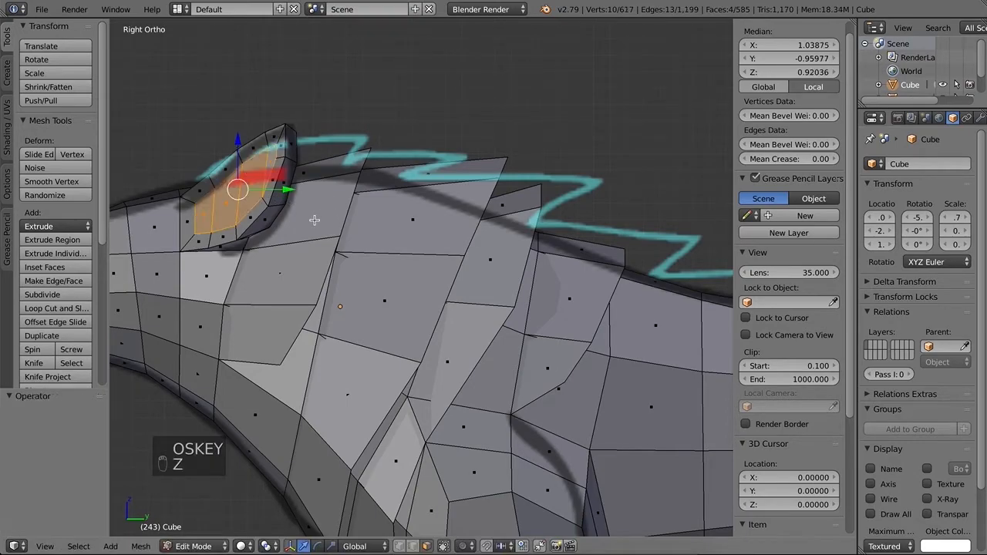
{"action": "middle_click_drag", "start_coordinate": [254, 222], "coordinate": [390, 277]}
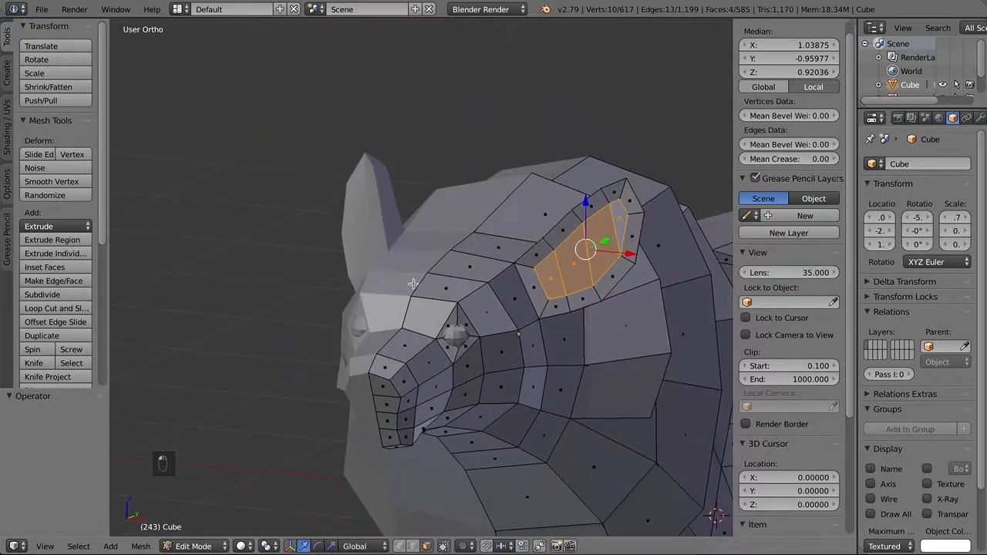
{"action": "middle_click_drag", "start_coordinate": [474, 317], "coordinate": [449, 313]}
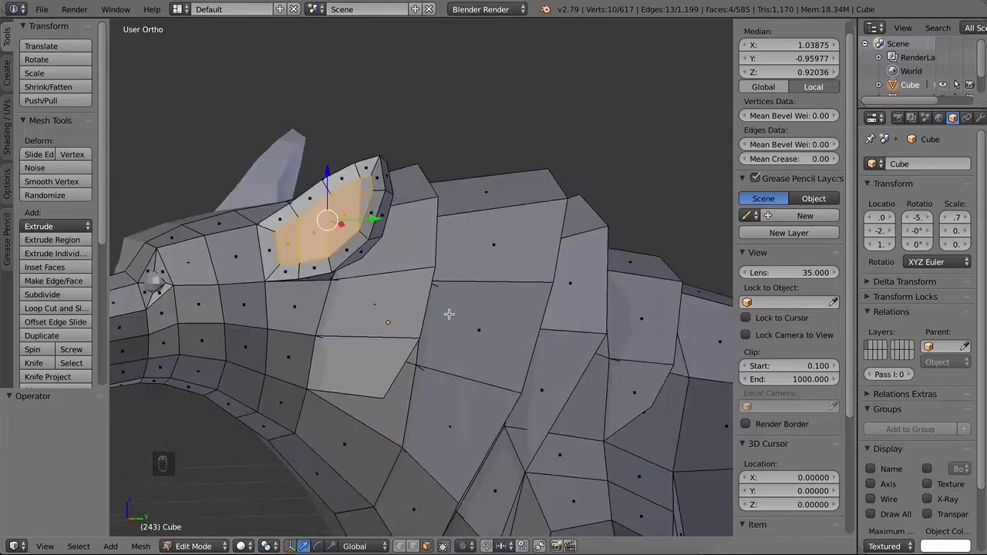
{"action": "key", "text": "a"}
Return to Object Mode, select the wolf body, and set its origin to the 3D cursor.
{"action": "scroll", "coordinate": [455, 292], "scroll_direction": "down", "scroll_amount": 3}
{"action": "middle_click_drag", "start_coordinate": [571, 374], "coordinate": [483, 263], "text": "shift"}
{"action": "scroll", "coordinate": [494, 274], "scroll_direction": "down", "scroll_amount": 3}
{"action": "middle_click_drag", "start_coordinate": [531, 311], "coordinate": [315, 324]}
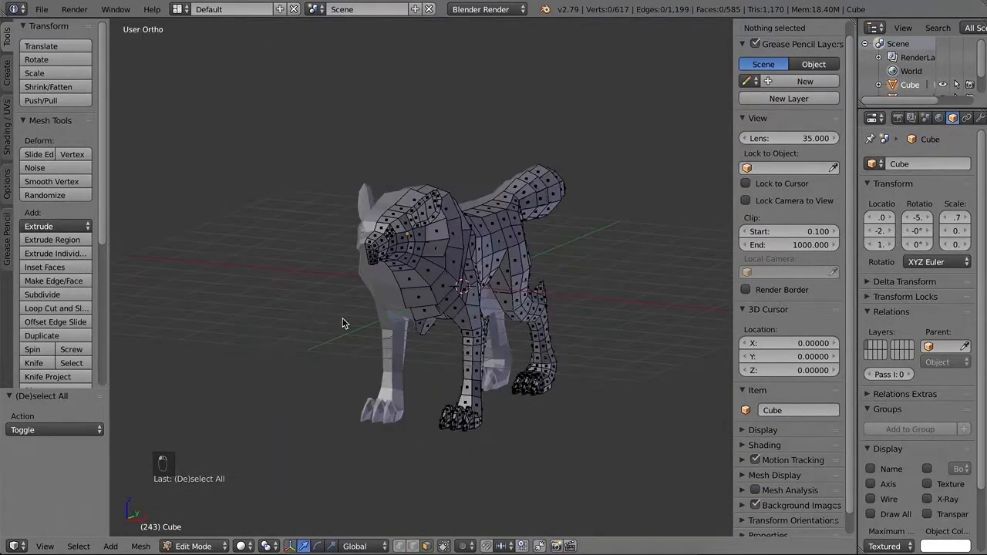
{"action": "key", "text": "Tab"}
{"action": "middle_click_drag", "start_coordinate": [560, 371], "coordinate": [446, 345]}
{"action": "key", "text": "a"}
{"action": "right_click", "coordinate": [399, 216]}
{"action": "left_click", "coordinate": [143, 547]}
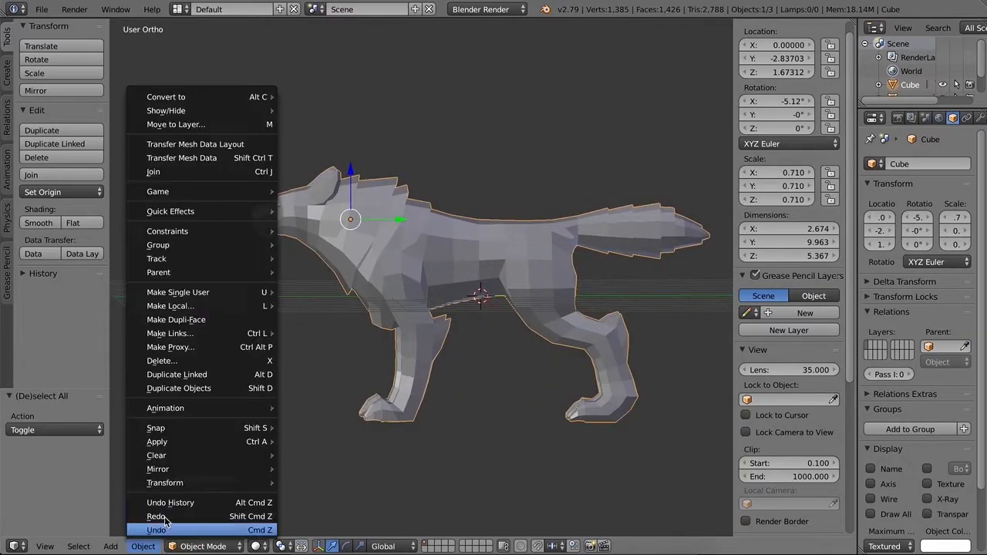
{"action": "mouse_move", "coordinate": [182, 484]}
{"action": "left_click", "coordinate": [339, 421]}
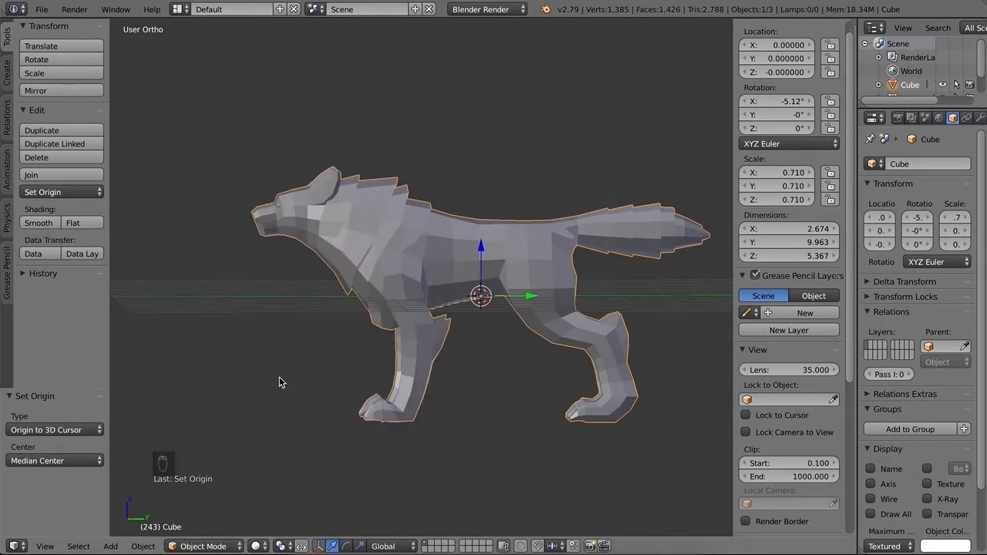
Switch to the orthographic right view and turn off the background images.
{"action": "key", "text": "a"}
{"action": "key", "text": "KP_3"}
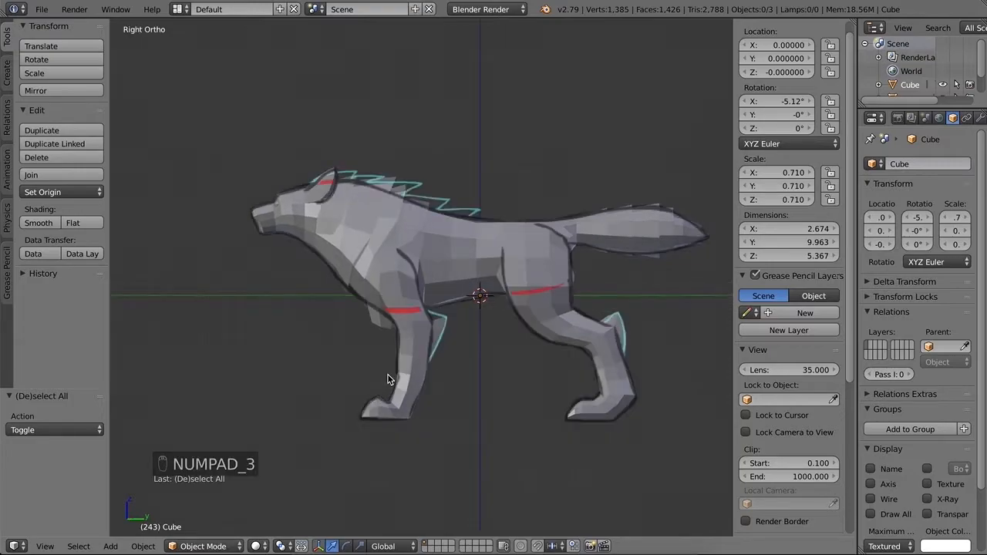
{"action": "left_click", "coordinate": [744, 276]}
{"action": "left_click", "coordinate": [744, 291]}
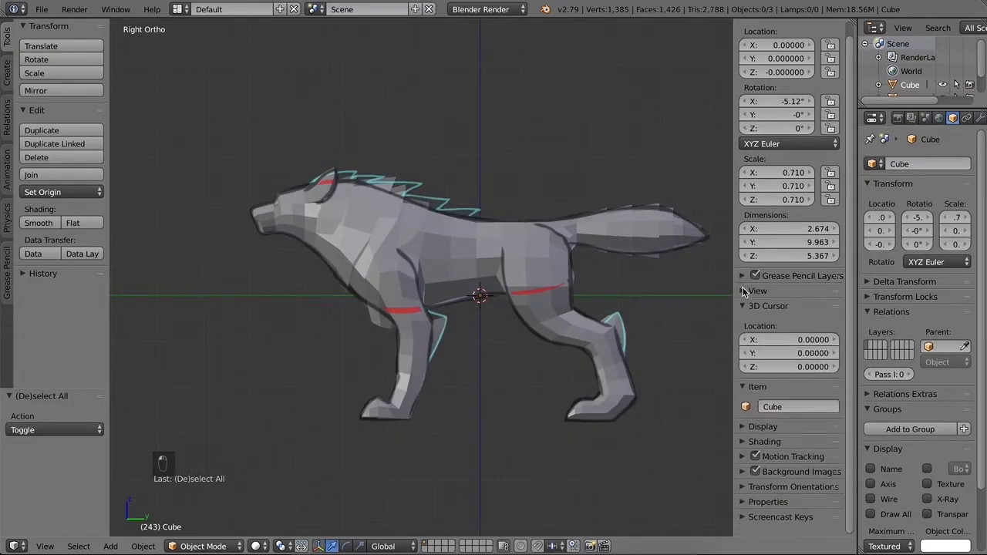
{"action": "left_click", "coordinate": [768, 472]}
Try to raise the wolf body alone by 2.713 along Z so its paws rest on the ground line.
{"action": "right_click", "coordinate": [429, 246]}
{"action": "mouse_move", "coordinate": [486, 247]}
{"action": "left_mouse_down"}
{"action": "mouse_move", "coordinate": [470, 128]}
{"action": "mouse_move", "coordinate": [477, 122]}
{"action": "left_mouse_up"}
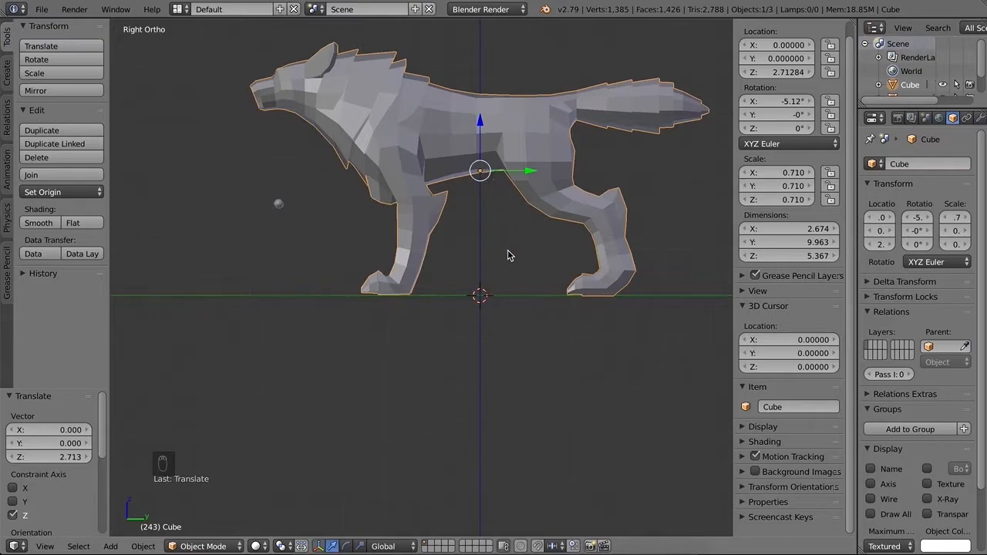
{"action": "mouse_move", "coordinate": [493, 269]}
{"action": "middle_mouse_down"}
{"action": "mouse_move", "coordinate": [578, 258]}
{"action": "mouse_move", "coordinate": [494, 265]}
{"action": "middle_mouse_up"}
{"action": "key", "text": "super+z"}
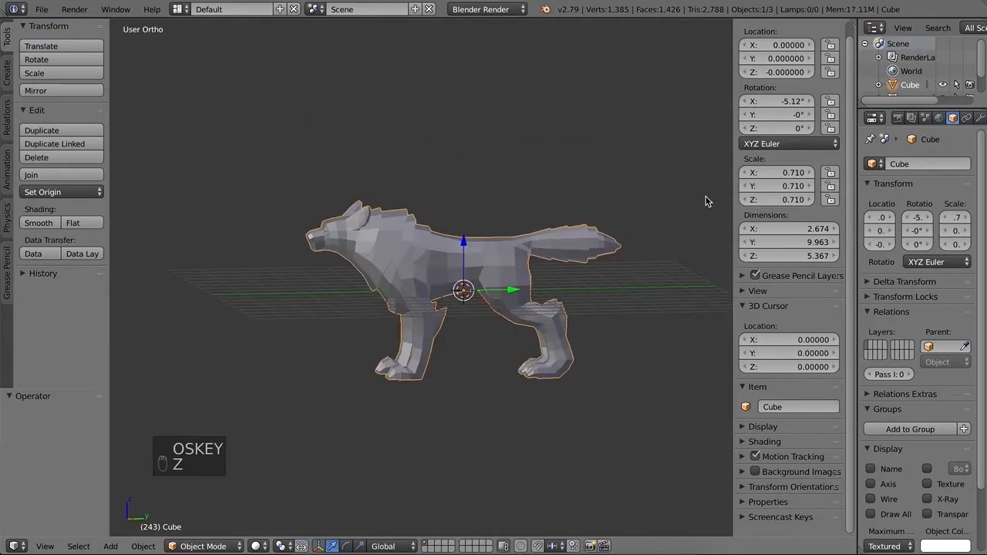
Undo the body-only move and raise the wolf body and both eyes together by 2.7 along Z in the right view.
{"action": "key", "text": "super+z"}
{"action": "key", "text": "super+z"}
{"action": "key", "text": "super+z"}
{"action": "key", "text": "KP_3"}
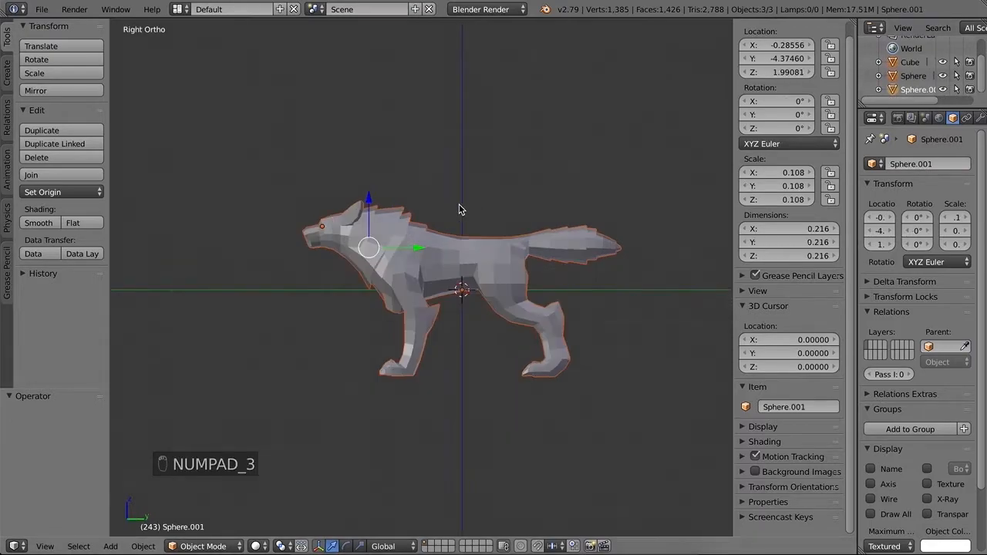
{"action": "left_click_drag", "start_coordinate": [370, 206], "coordinate": [391, 116]}
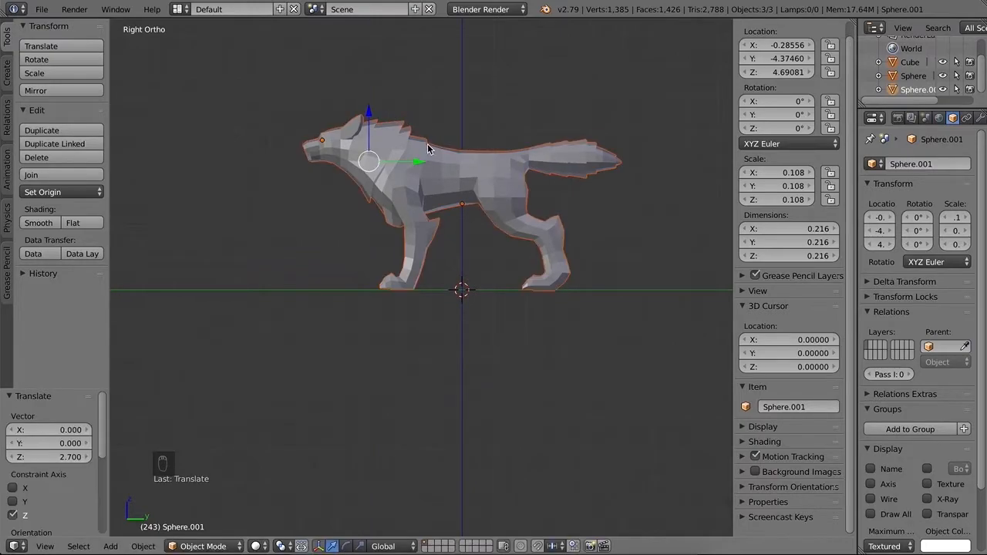
Select only the wolf body object and rename it Wolf.
{"action": "key", "text": "a"}
{"action": "left_click", "coordinate": [911, 61]}
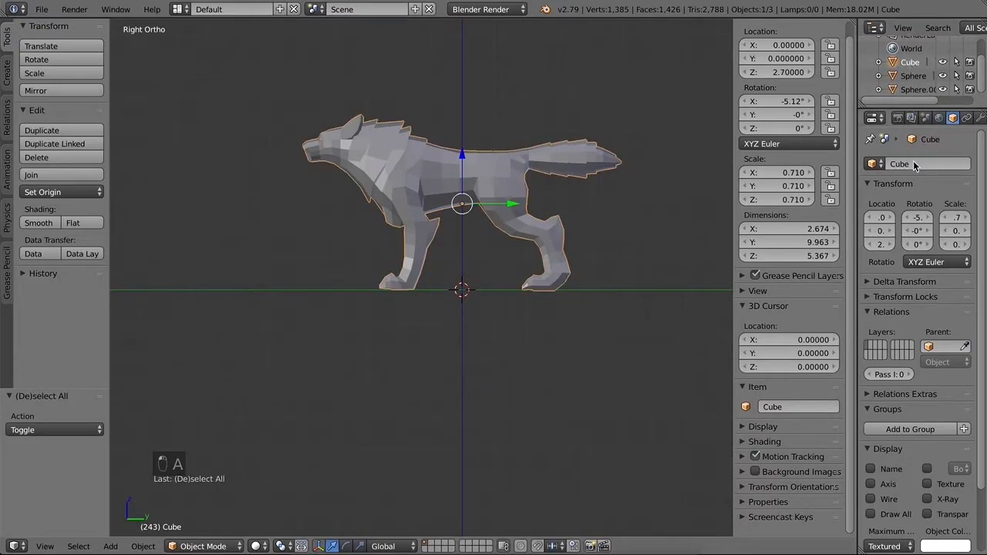
{"action": "left_click", "coordinate": [920, 162]}
{"action": "type", "text": "Wolf"}
{"action": "key", "text": "Return"}
Rename the Sphere object as Left_eye and the Sphere.001 object as Right_eye.
{"action": "left_click", "coordinate": [916, 64]}
{"action": "type", "text": "Left_eye"}
{"action": "key", "text": "Return"}
{"action": "left_click", "coordinate": [917, 76]}
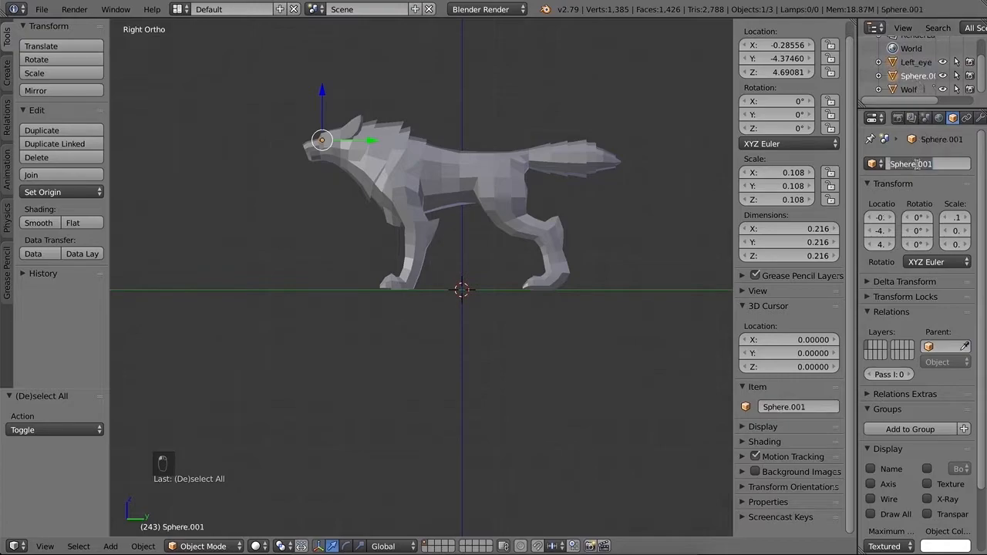
{"action": "left_click", "coordinate": [918, 164]}
{"action": "type", "text": "Right_eye"}
{"action": "key", "text": "Return"}
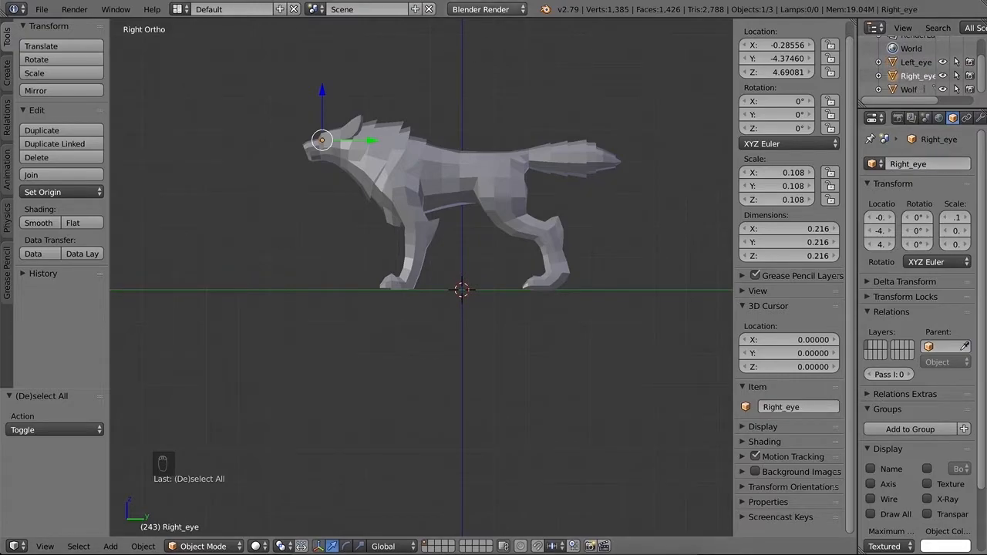
Deselect all objects and save the wolf file.
{"action": "key", "text": "a"}
{"action": "right_click", "coordinate": [595, 207]}
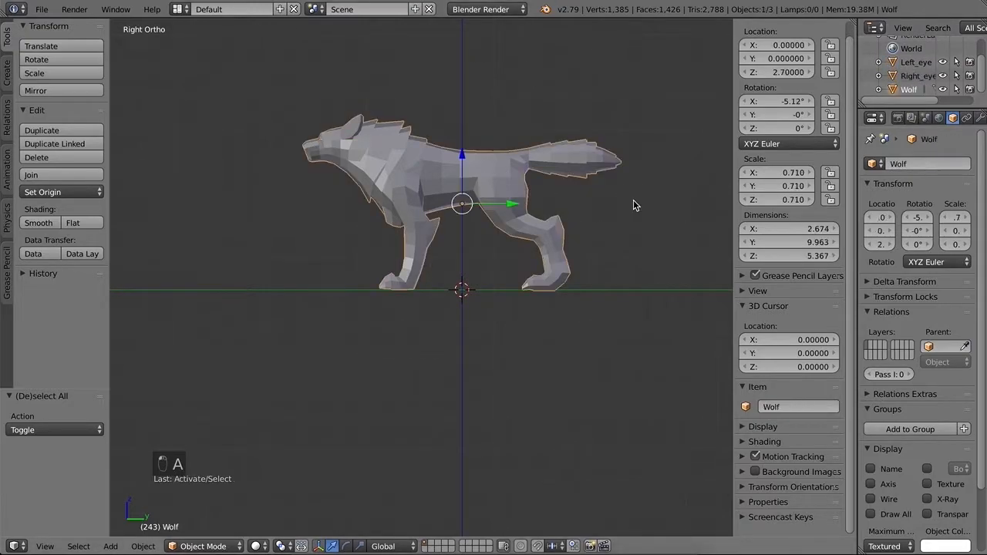
{"action": "key", "text": "a"}
{"action": "mouse_move", "coordinate": [383, 213]}
{"action": "middle_mouse_down"}
{"action": "mouse_move", "coordinate": [522, 214]}
{"action": "mouse_move", "coordinate": [371, 216]}
{"action": "middle_mouse_up"}
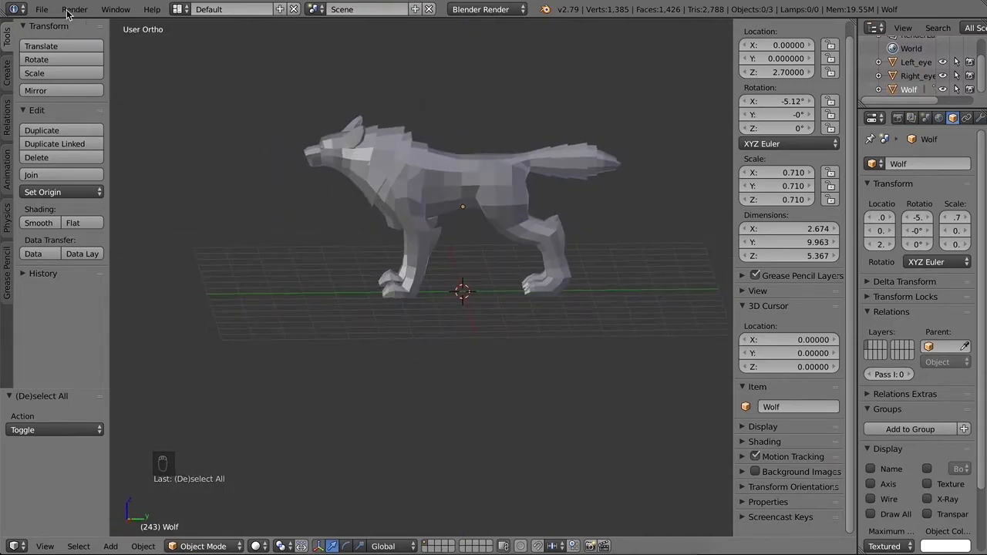
{"action": "left_click", "coordinate": [42, 9]}
{"action": "left_click", "coordinate": [66, 121]}
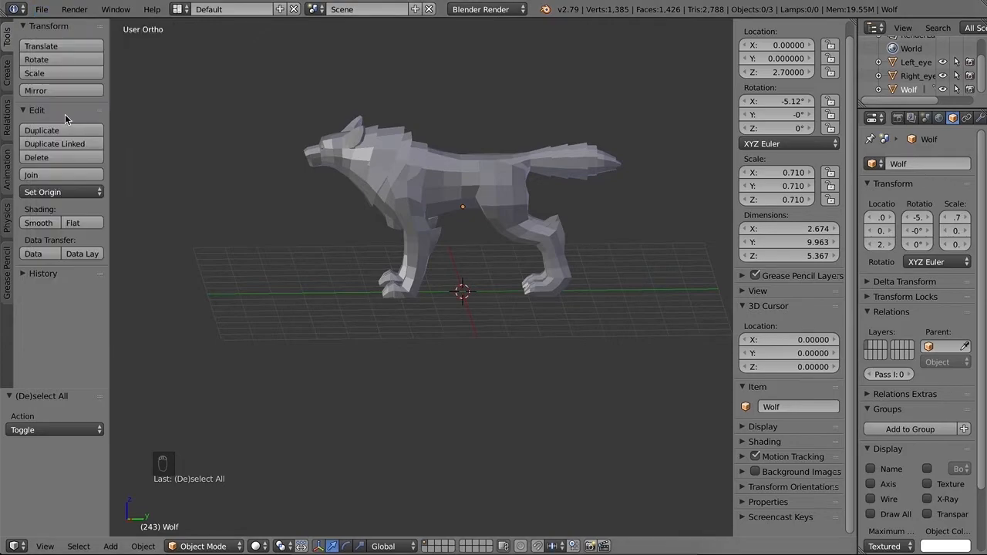